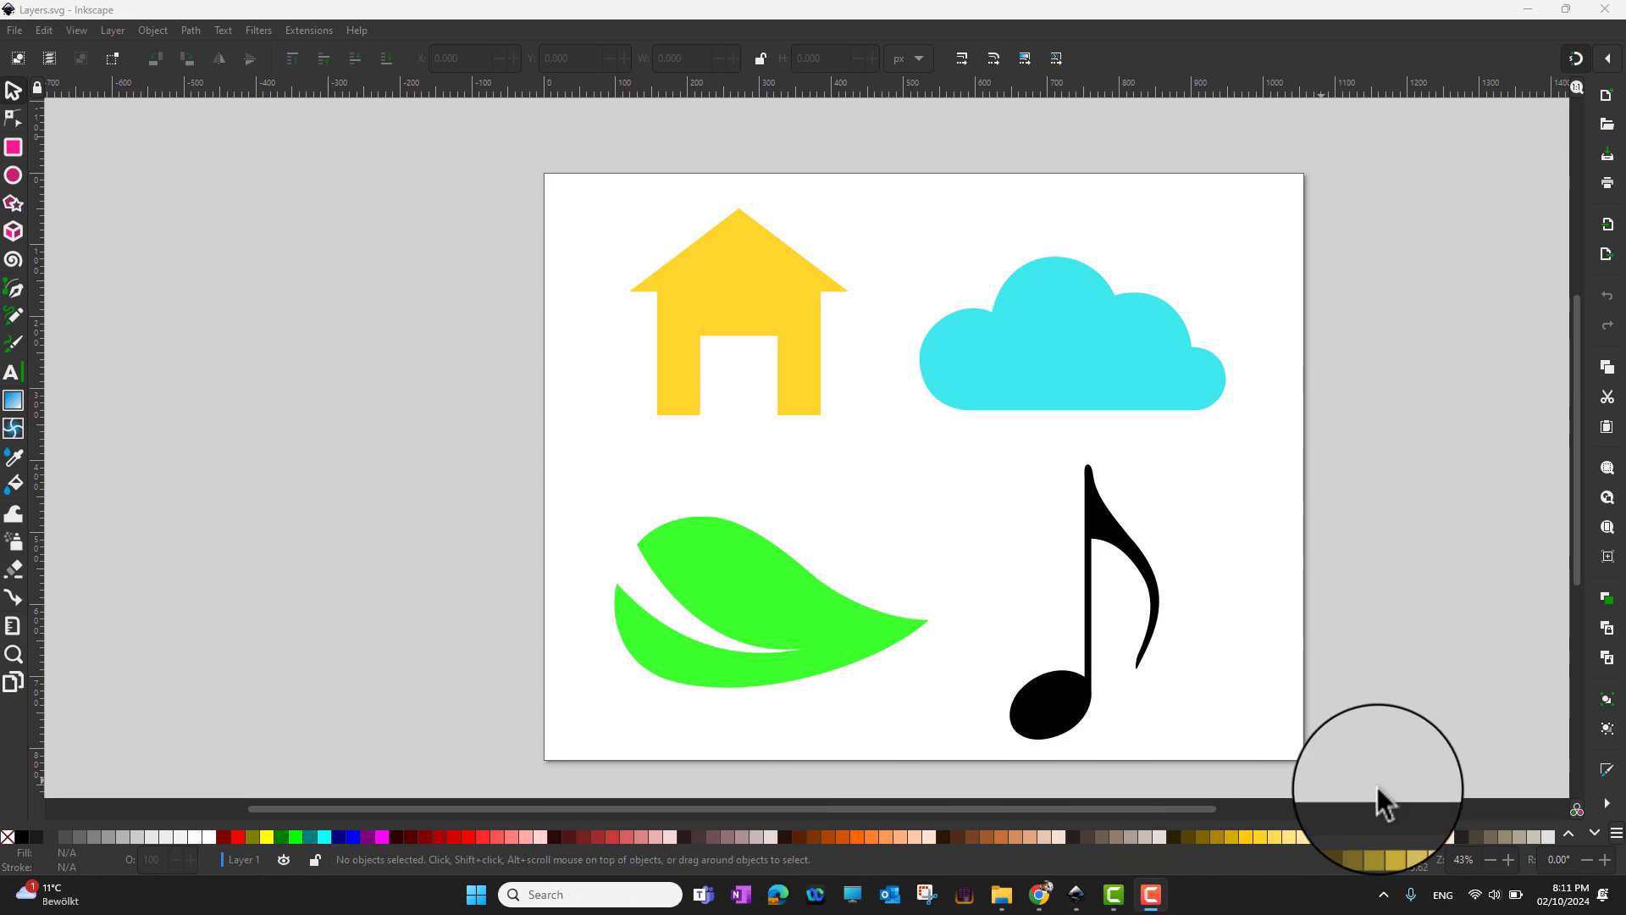
Open the Layers and Objects dialog
{"action": "left_click", "coordinate": [1606, 809]}
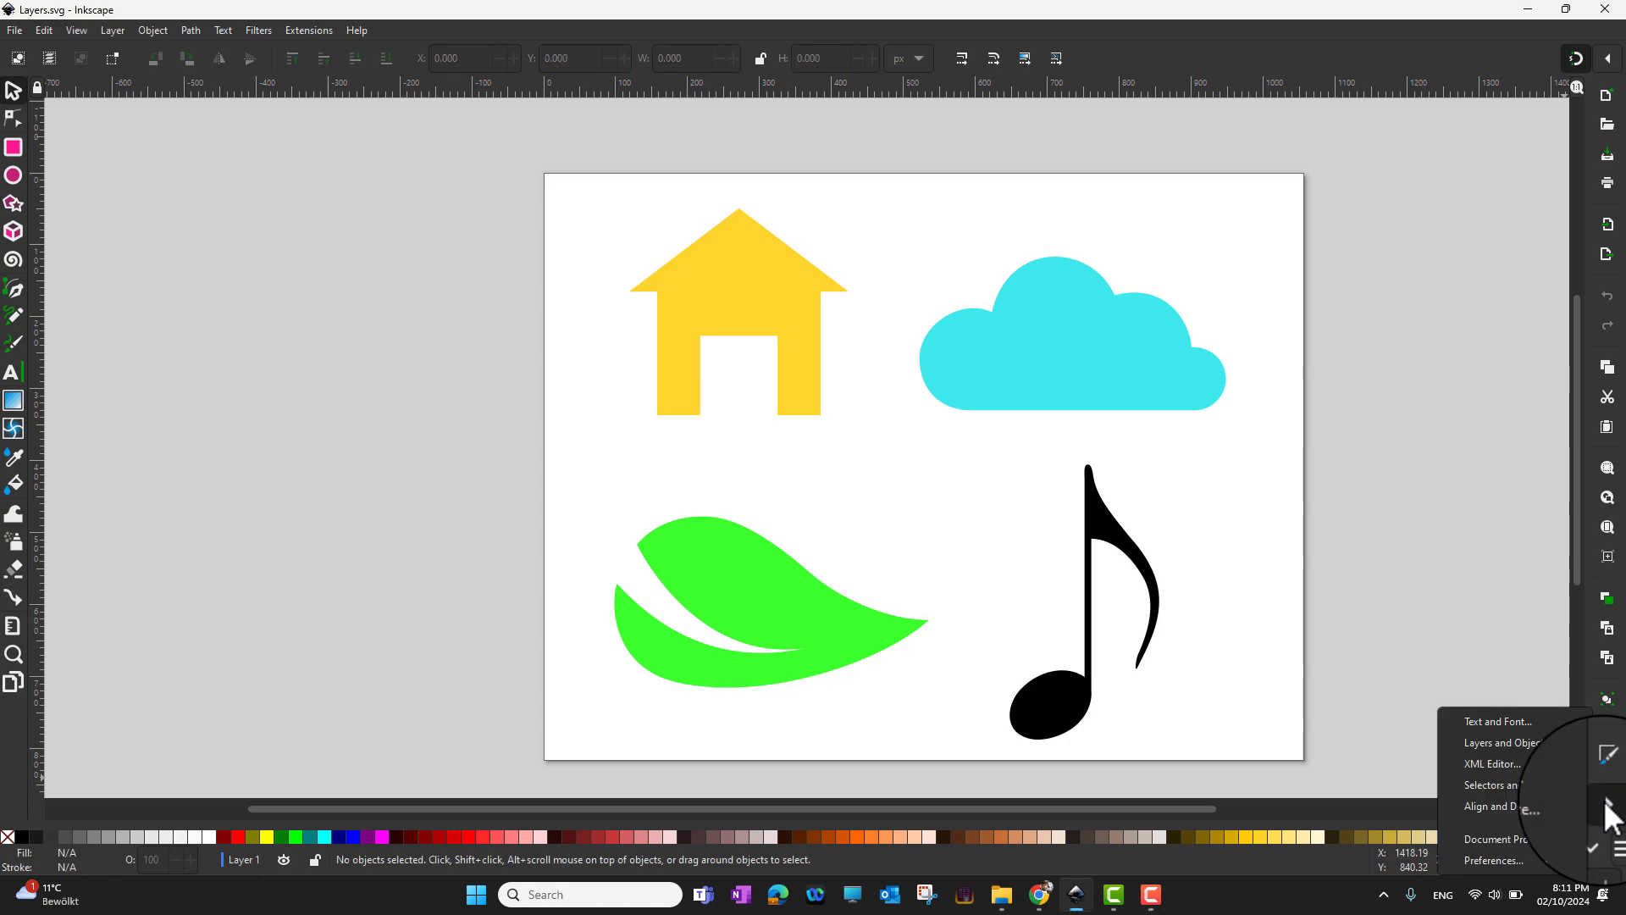
{"action": "left_click", "coordinate": [1415, 619]}
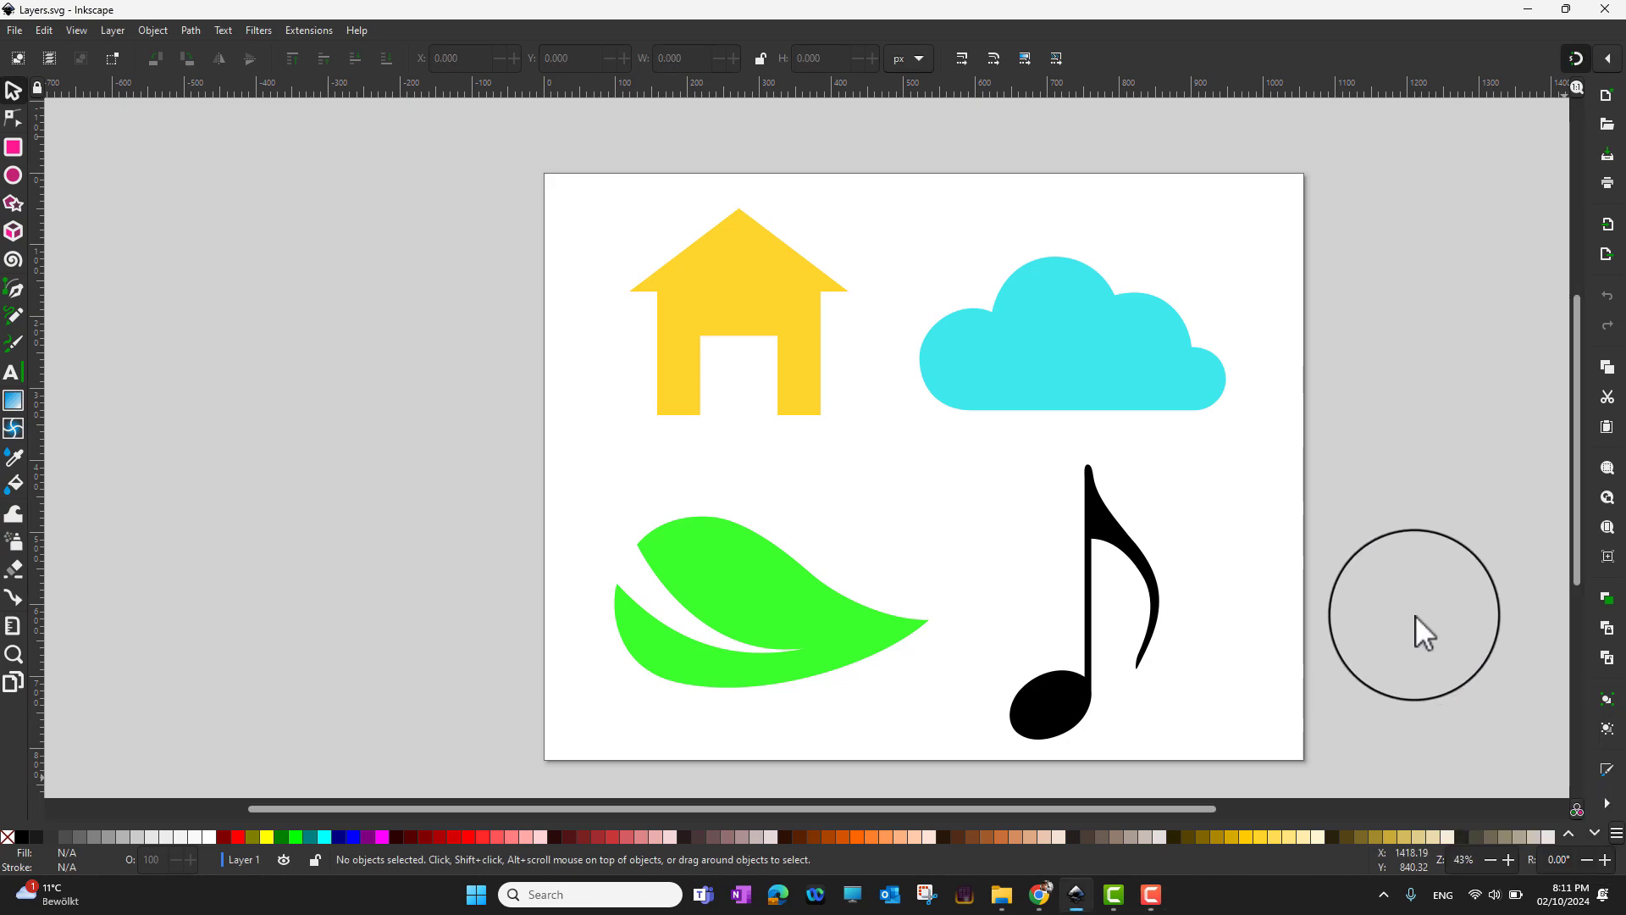
{"action": "left_click", "coordinate": [109, 36]}
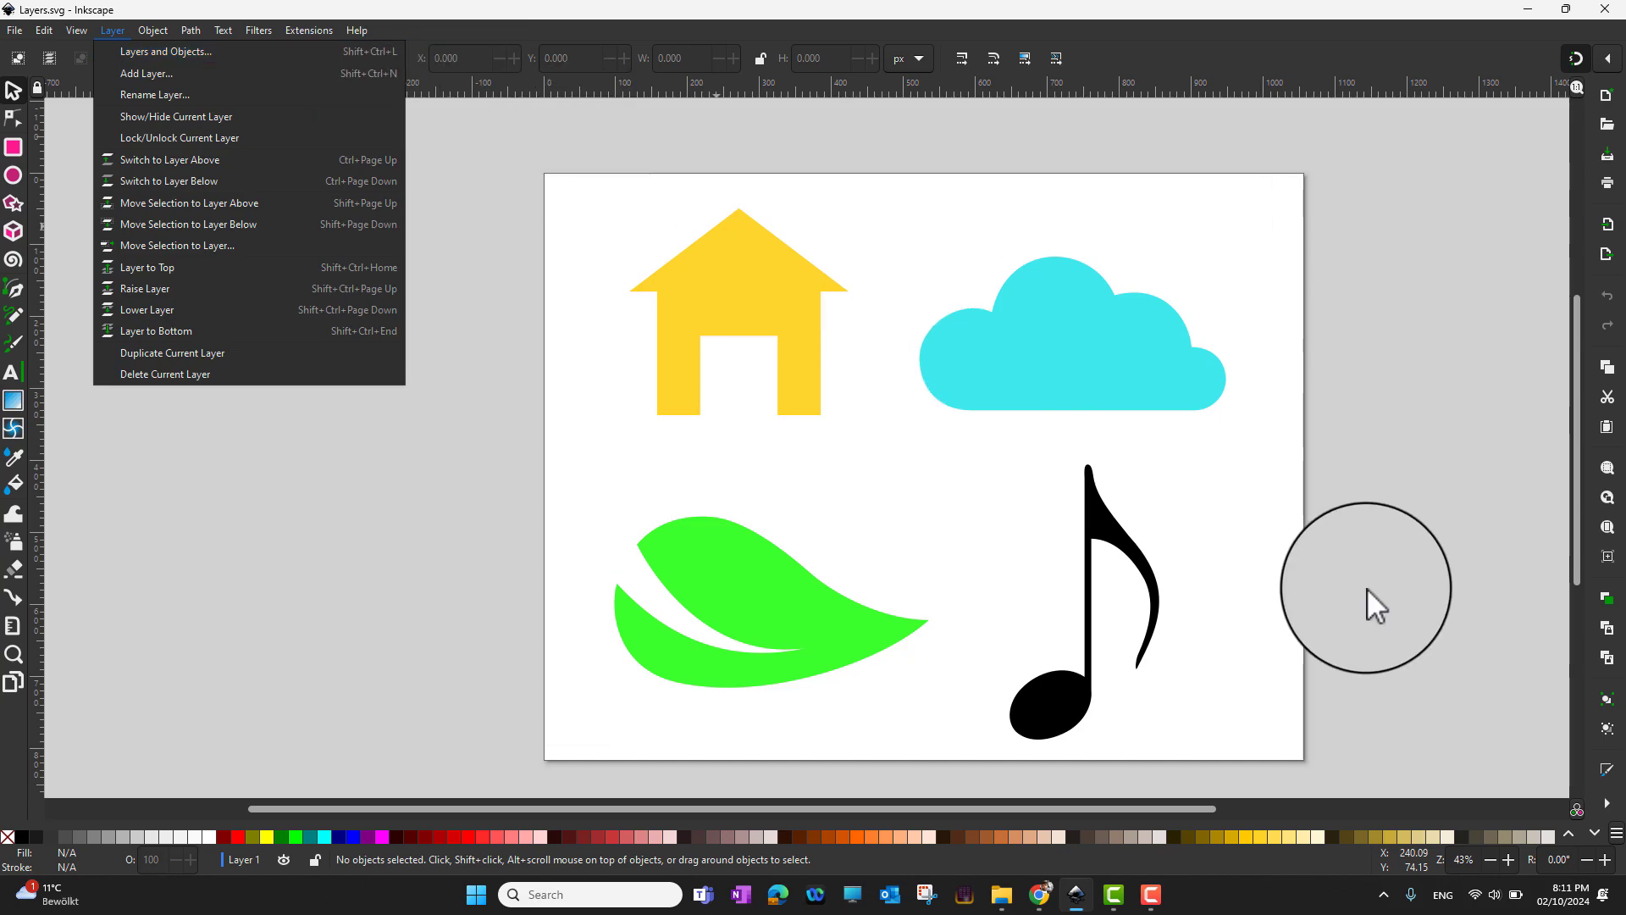
{"action": "left_click", "coordinate": [1606, 804]}
{"action": "left_click", "coordinate": [1606, 804]}
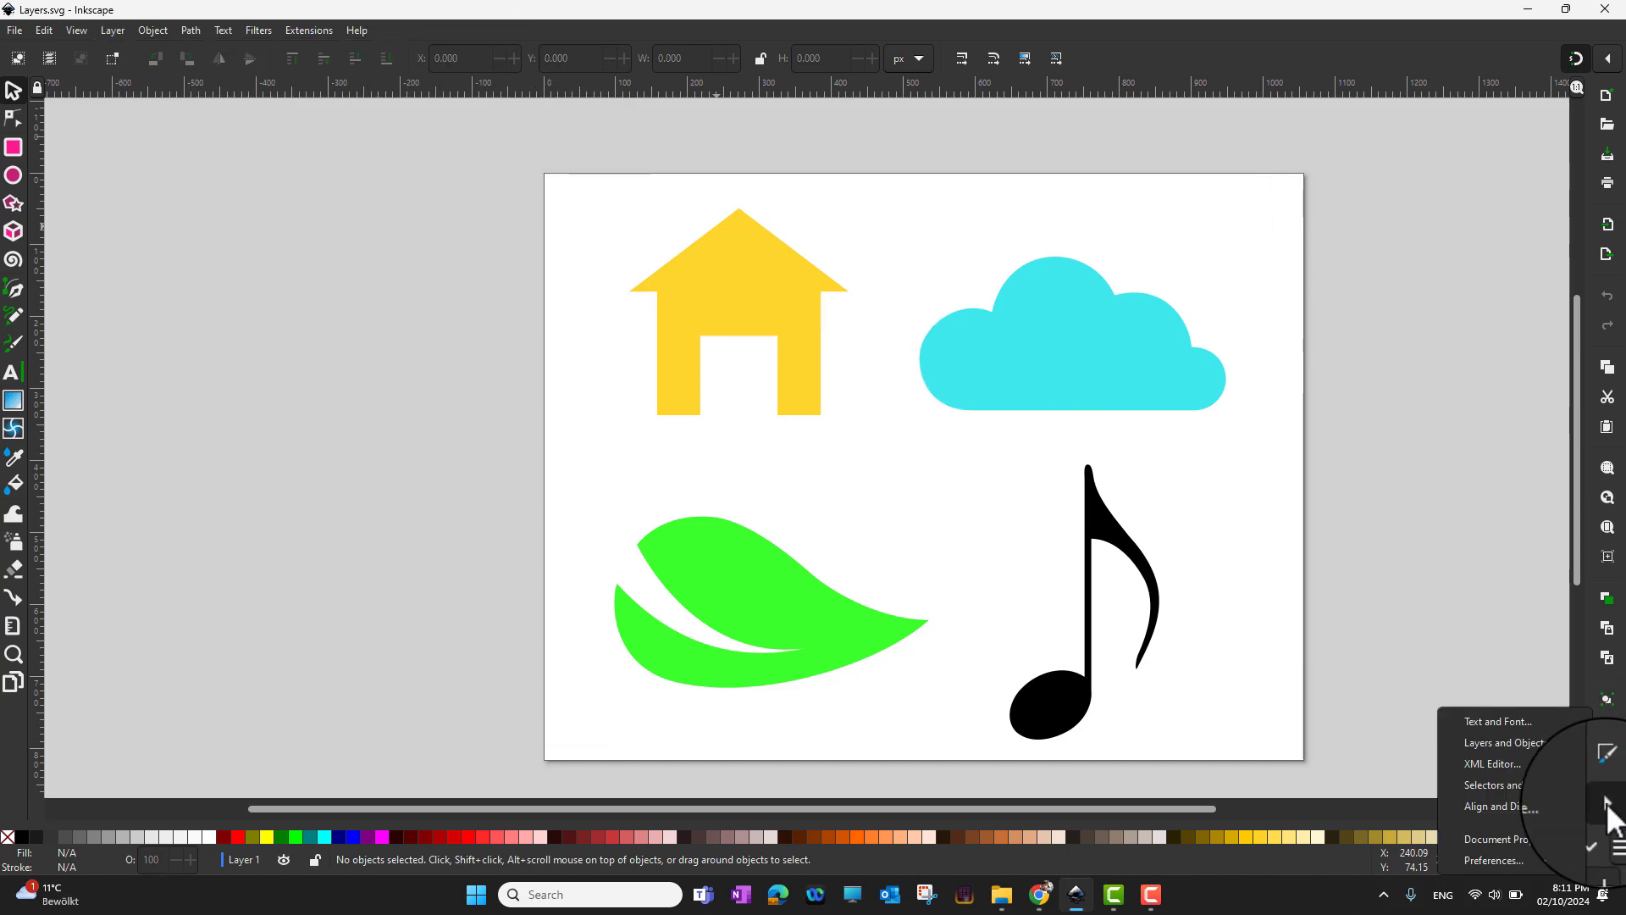
{"action": "left_click", "coordinate": [1528, 743]}
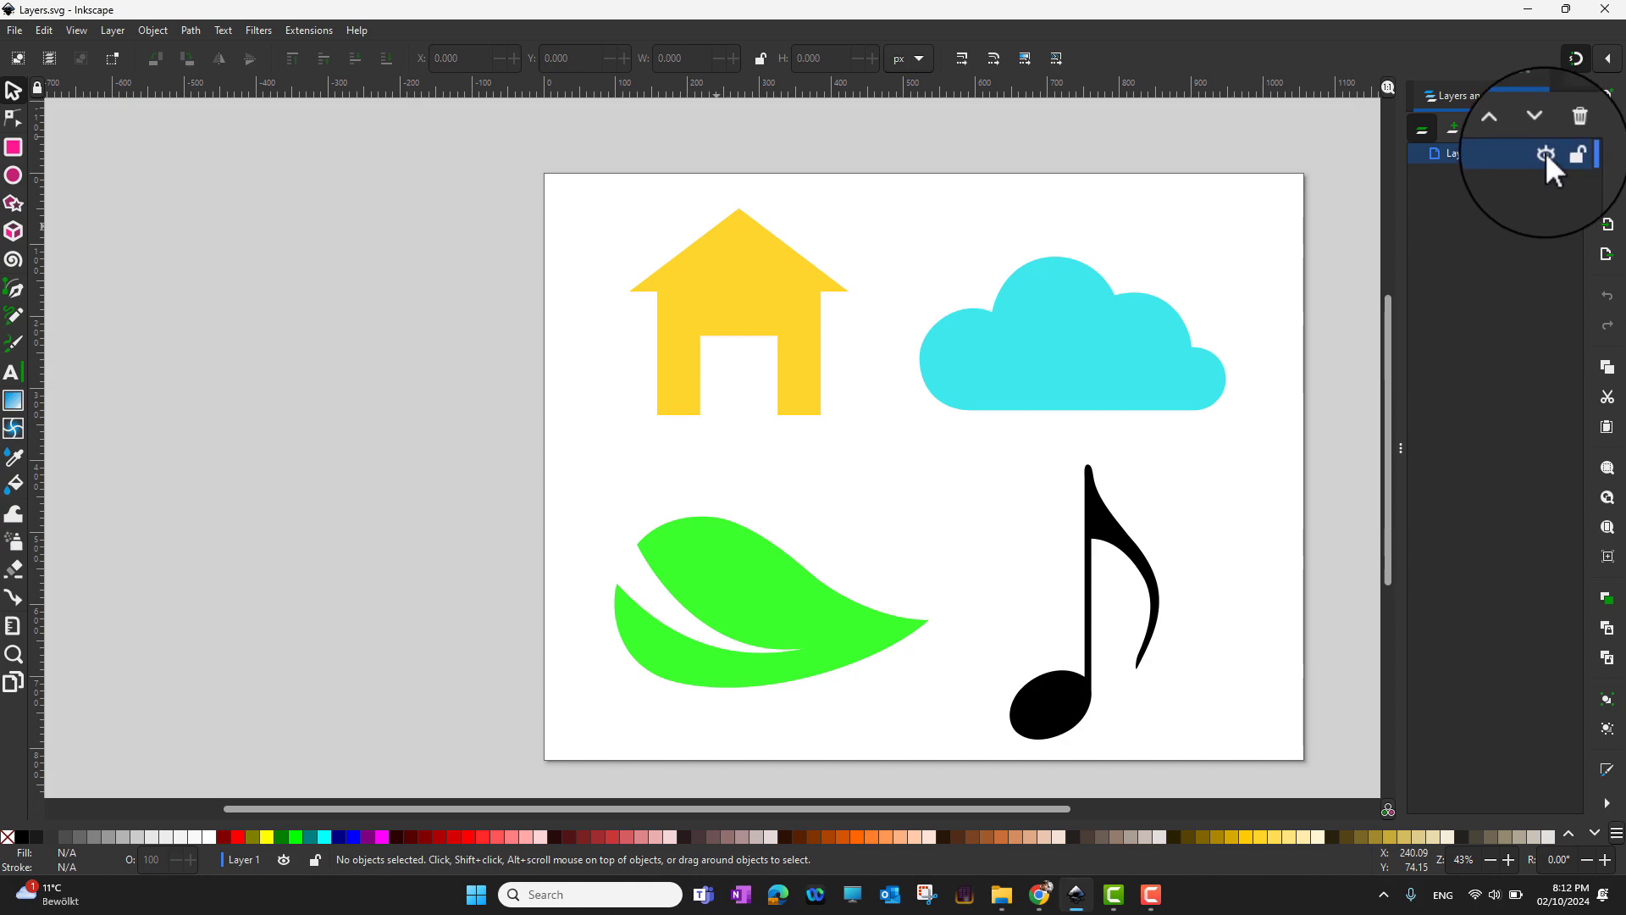
Hide Layer 1 and show it again
{"action": "left_click", "coordinate": [1545, 154]}
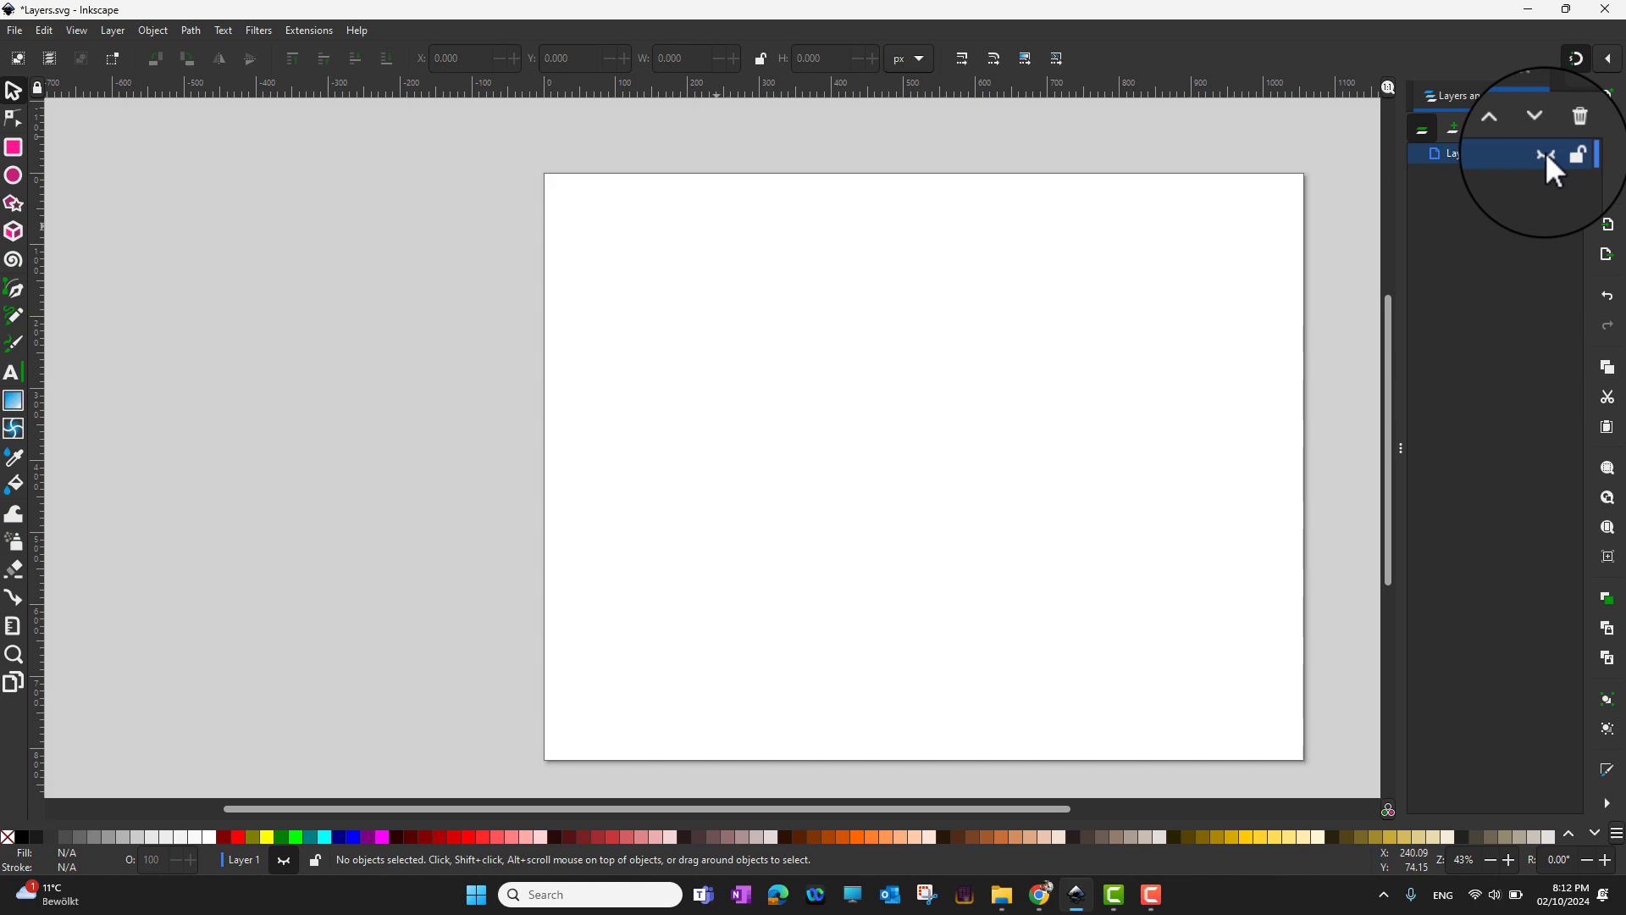
{"action": "left_click", "coordinate": [1545, 154]}
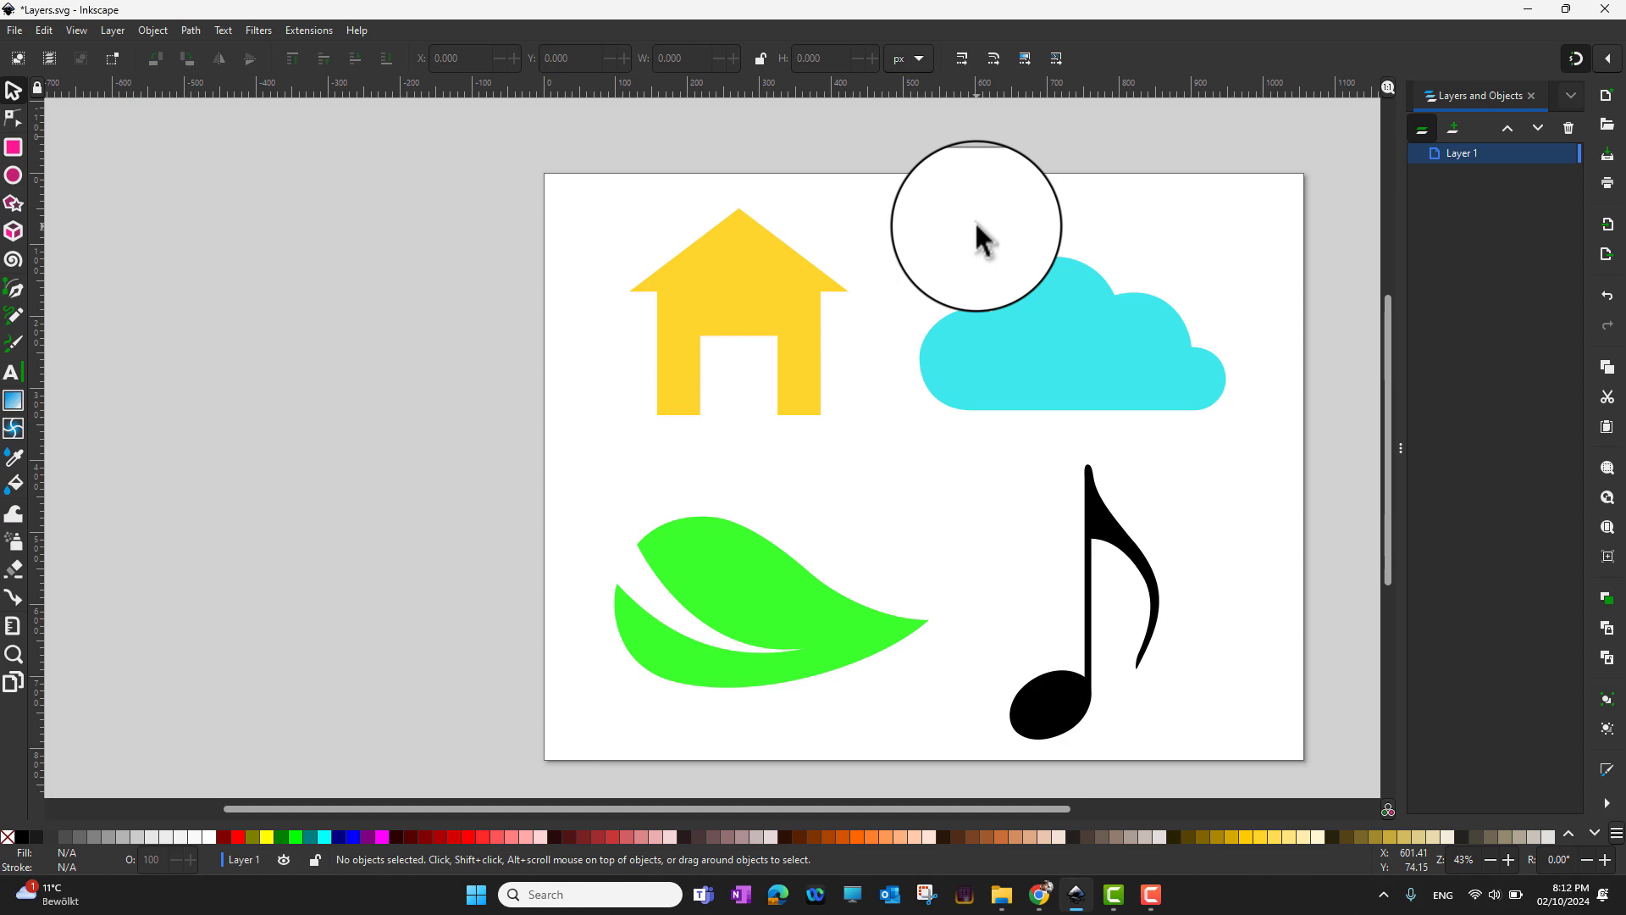
Select the cloud and the house in turn, and lock and unlock Layer 1
{"action": "left_click", "coordinate": [1093, 328]}
{"action": "left_click", "coordinate": [851, 283]}
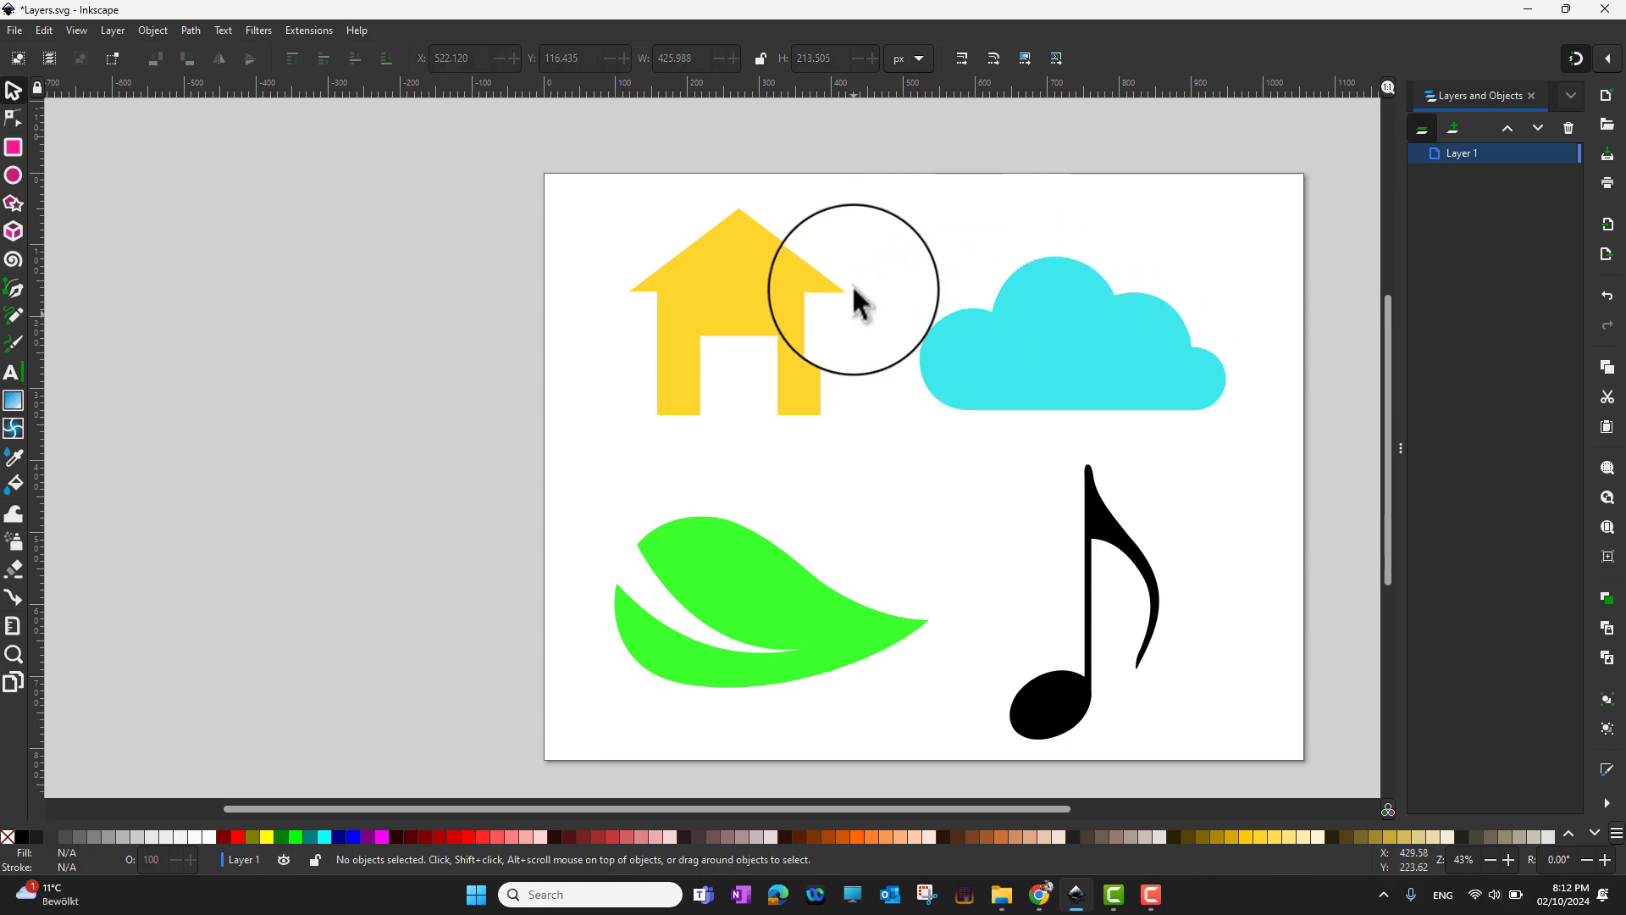
{"action": "left_click", "coordinate": [791, 272]}
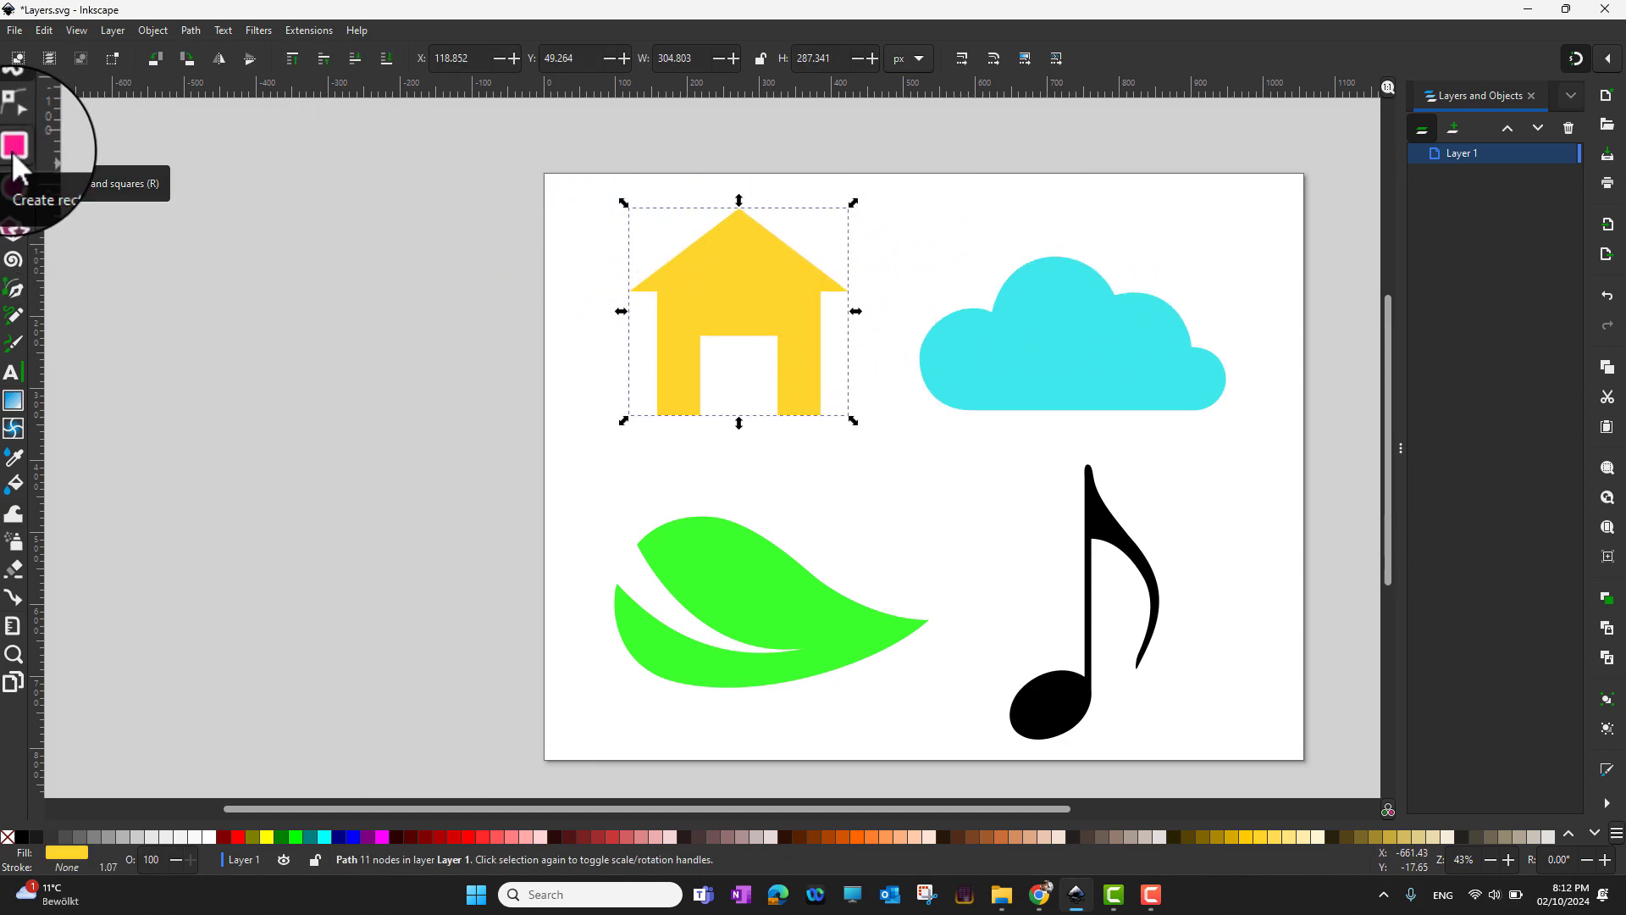
{"action": "left_click", "coordinate": [1183, 246]}
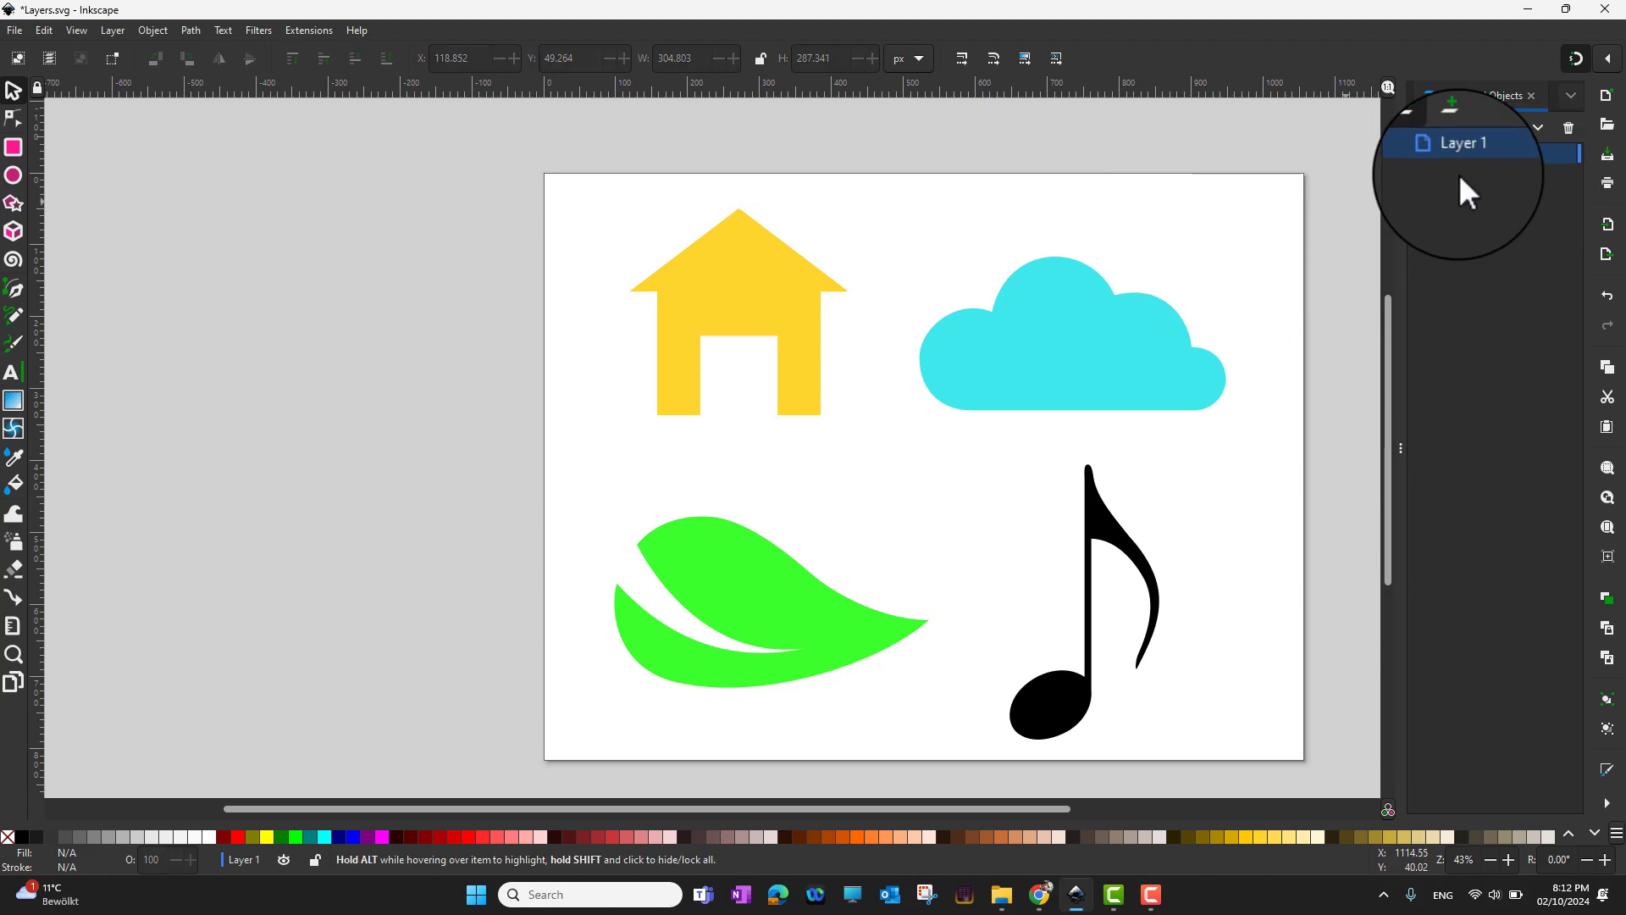
{"action": "left_click", "coordinate": [1565, 153]}
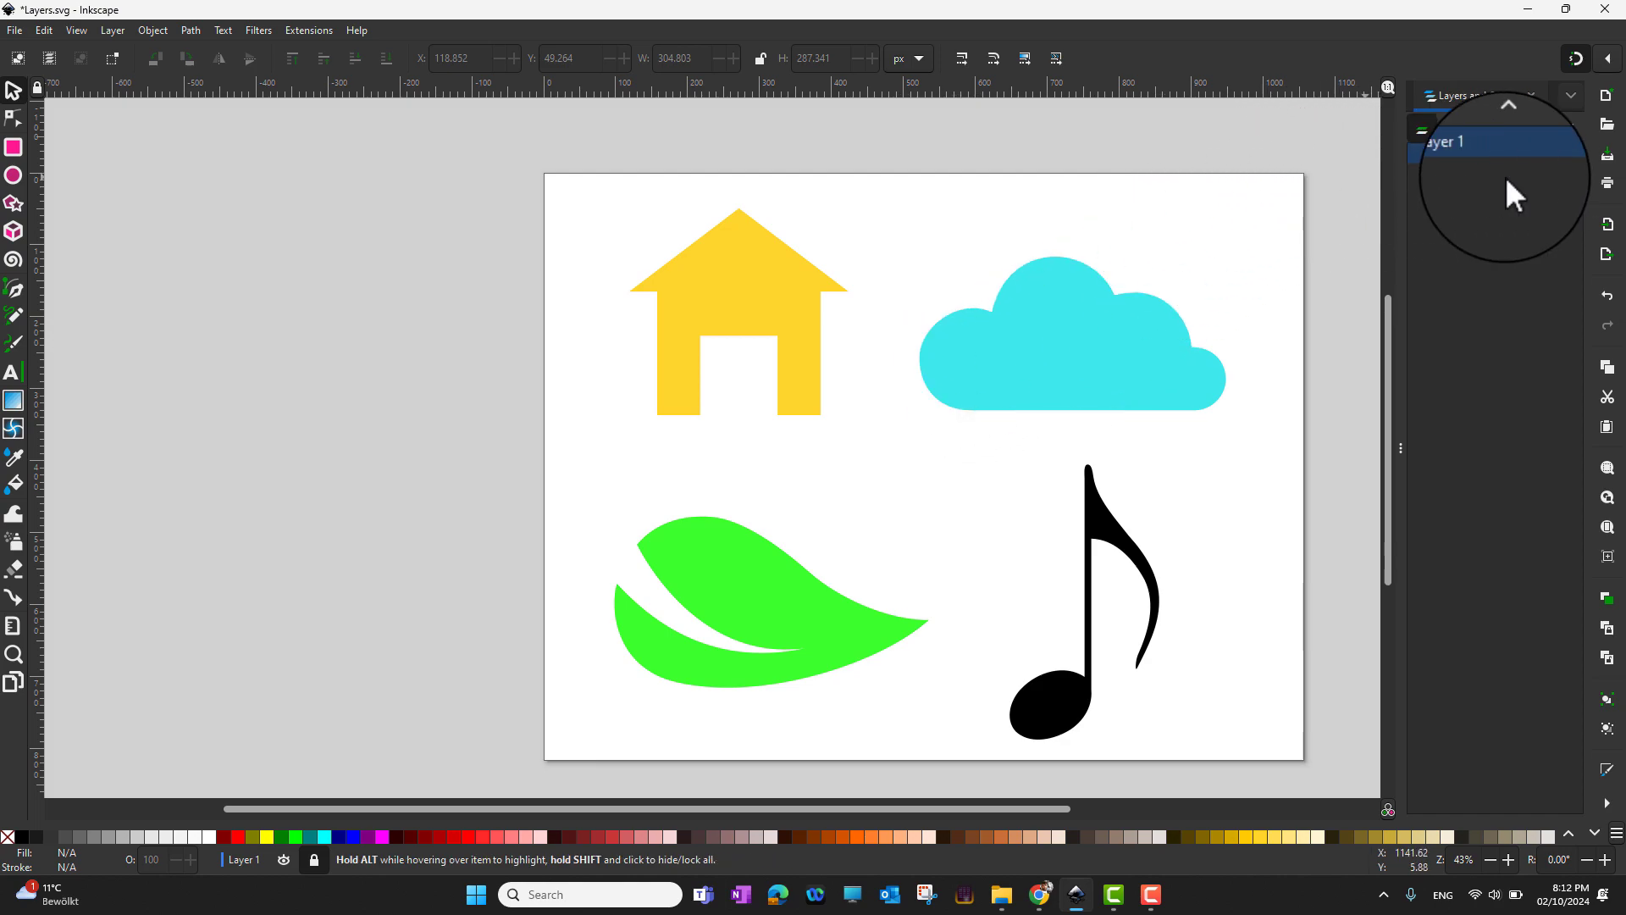
{"action": "left_click", "coordinate": [1565, 153]}
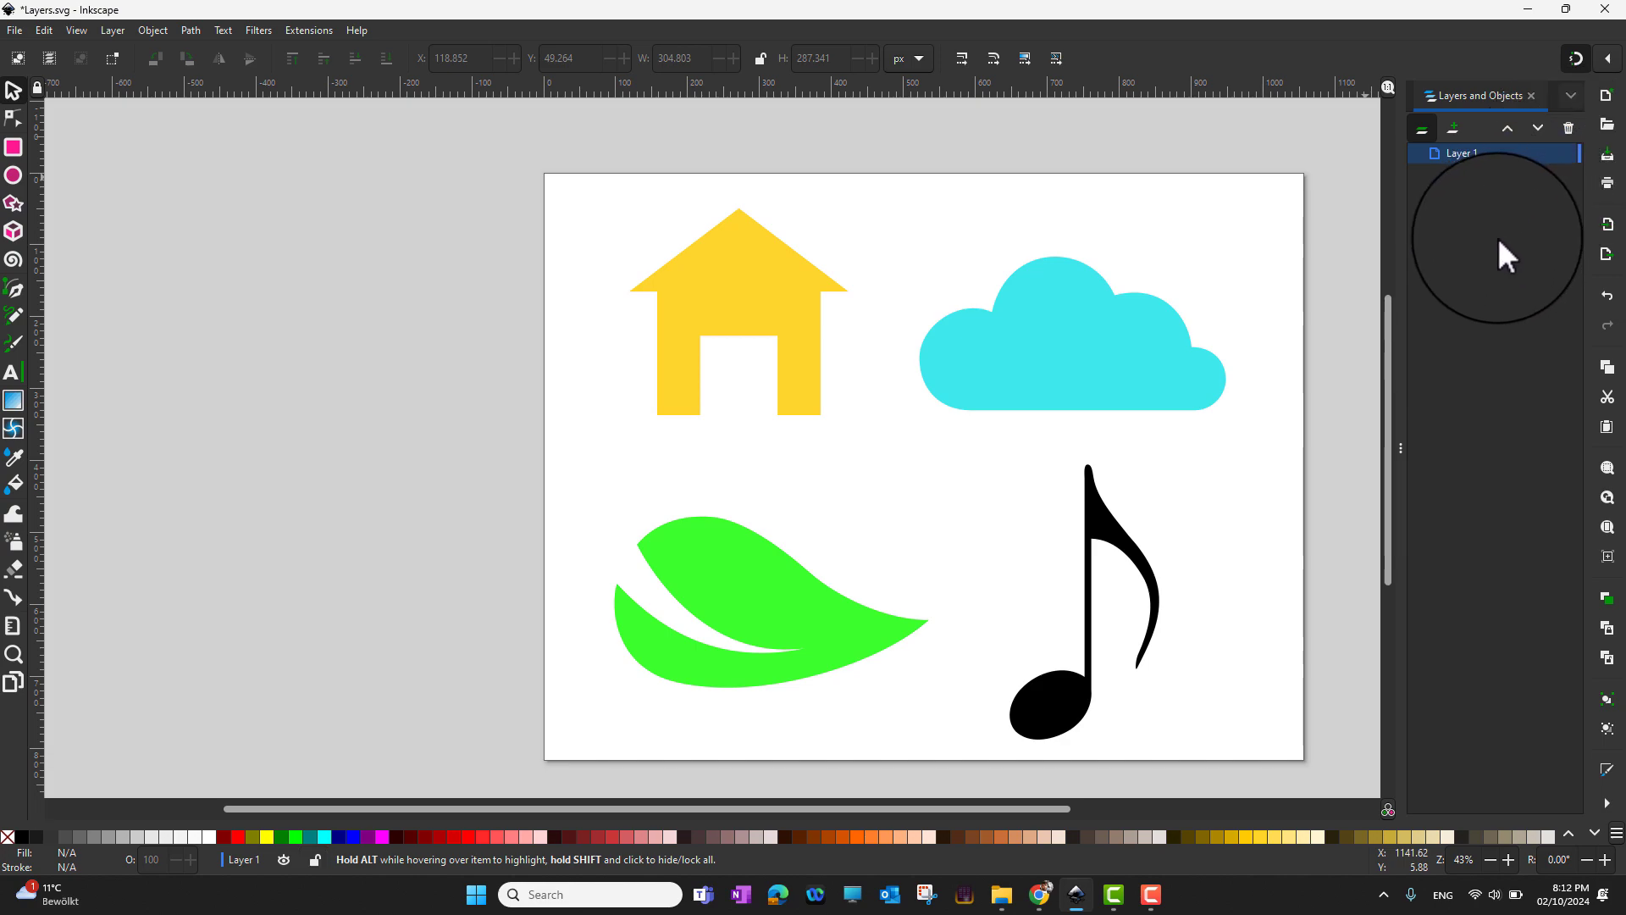
Add a new layer named Layer 2, positioned above the current Layer 1
{"action": "left_click", "coordinate": [1455, 126]}
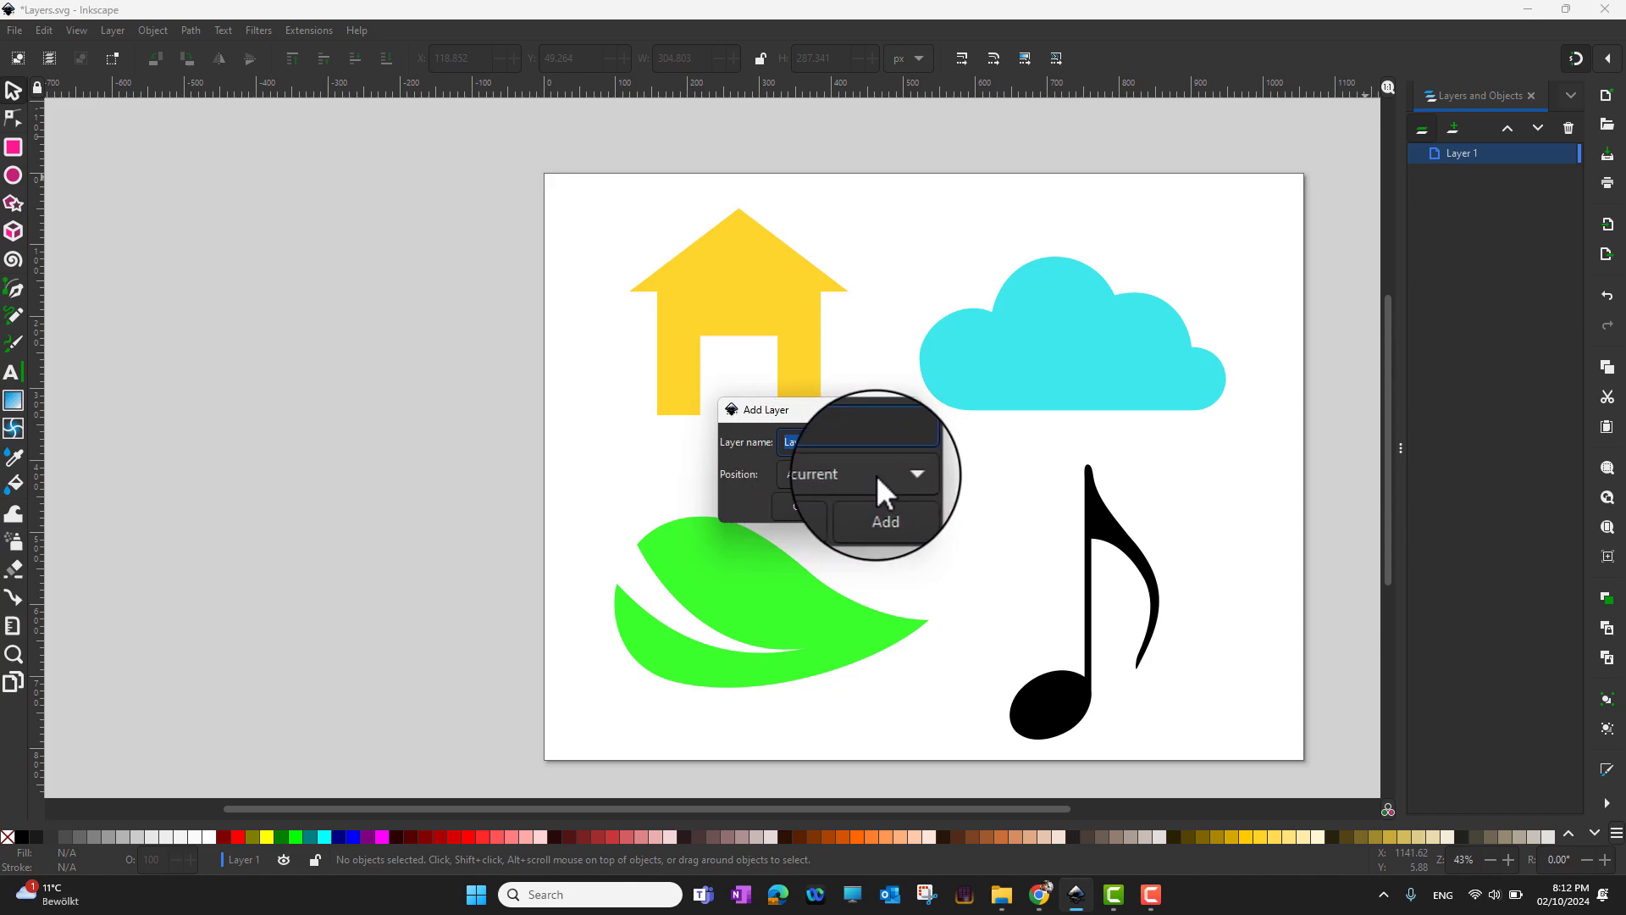
{"action": "left_click", "coordinate": [905, 471]}
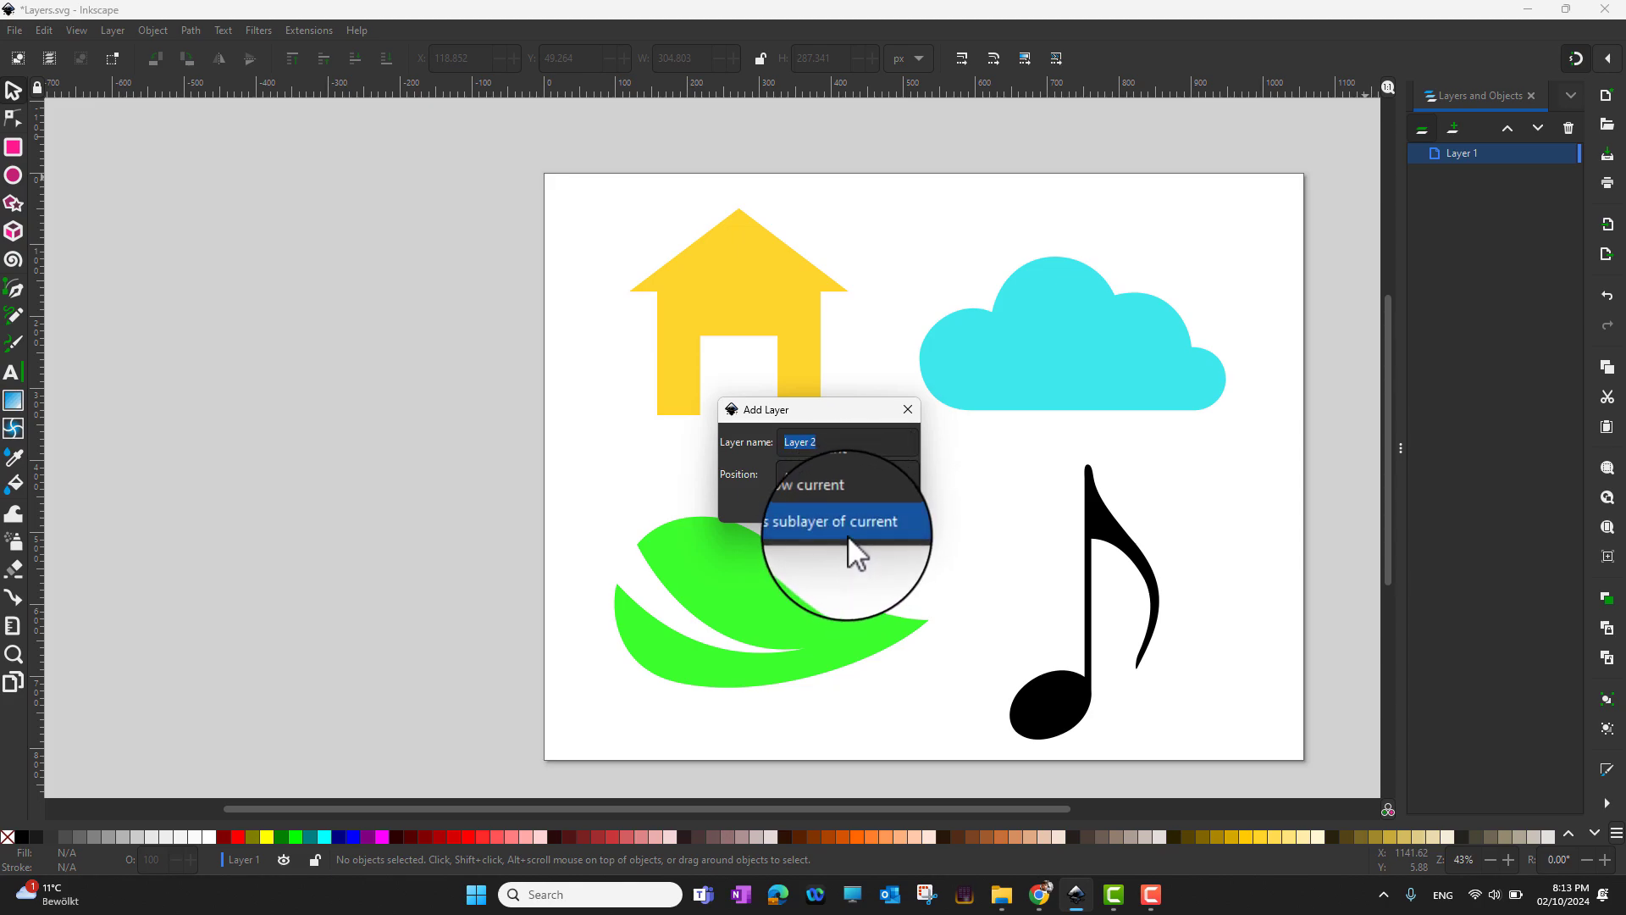
{"action": "left_click", "coordinate": [835, 451]}
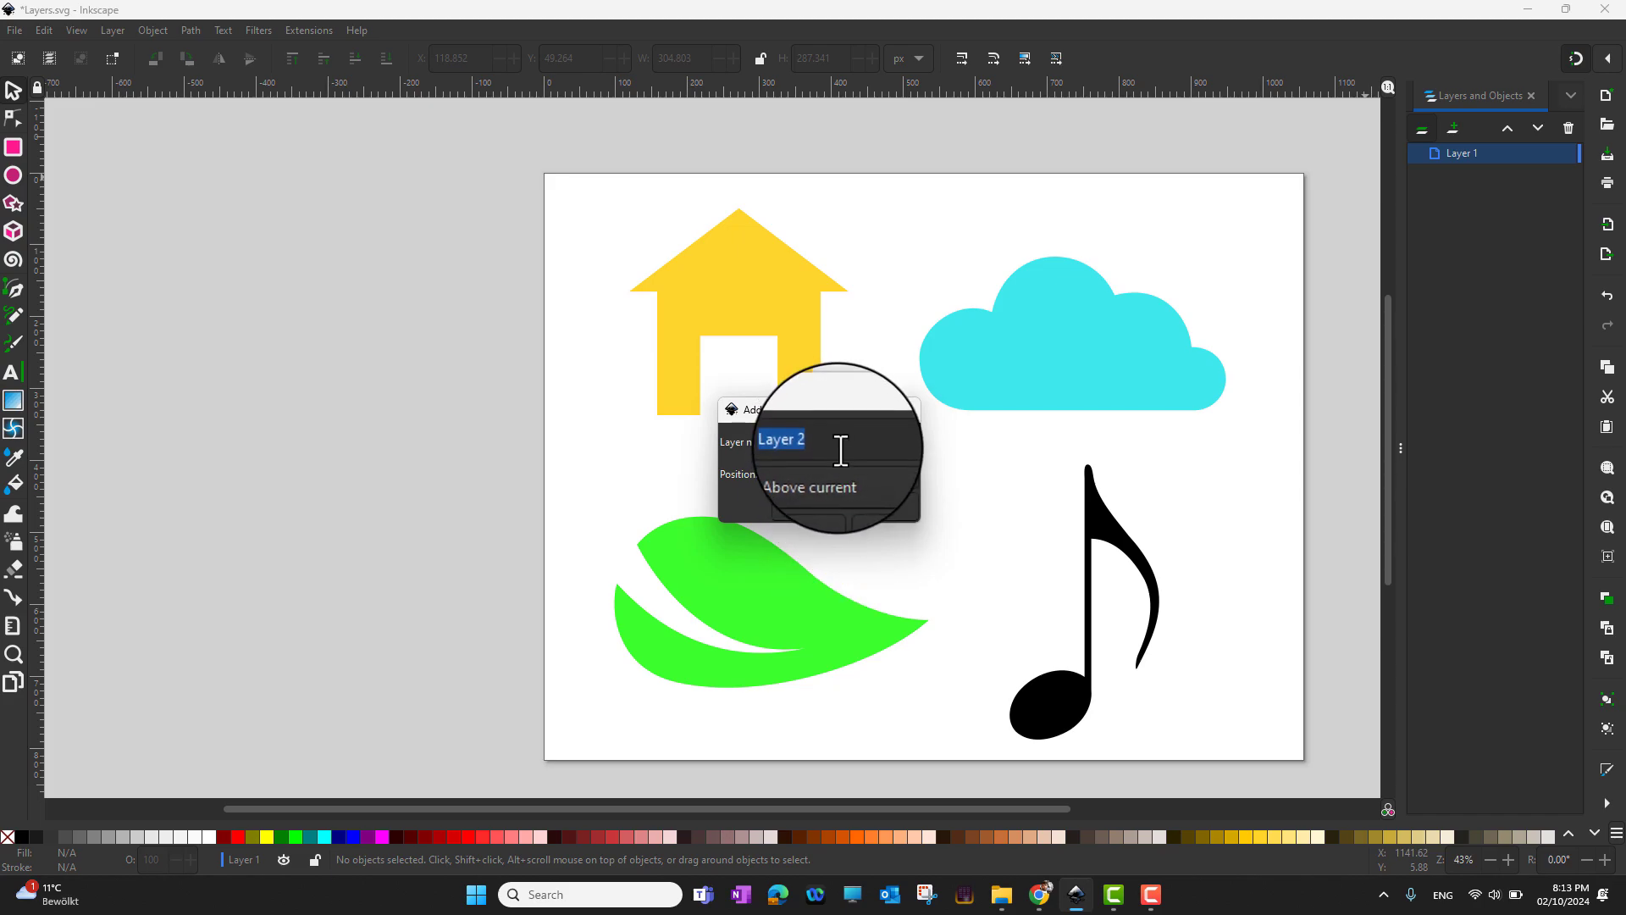
{"action": "left_click", "coordinate": [880, 474]}
{"action": "left_click", "coordinate": [830, 470]}
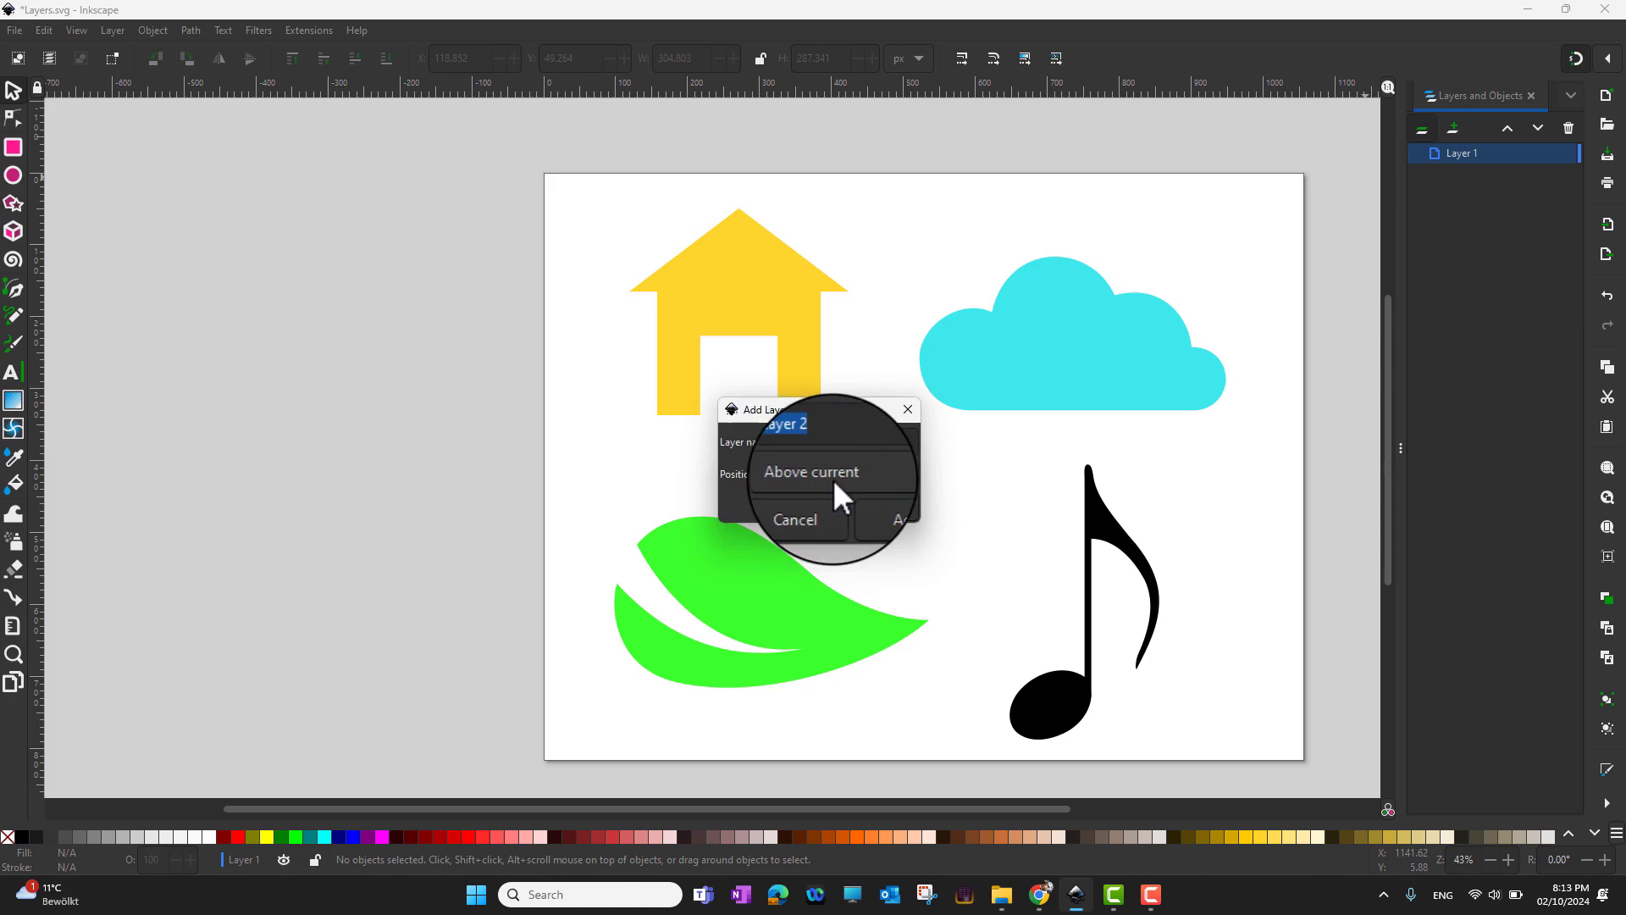
{"action": "left_click", "coordinate": [875, 518]}
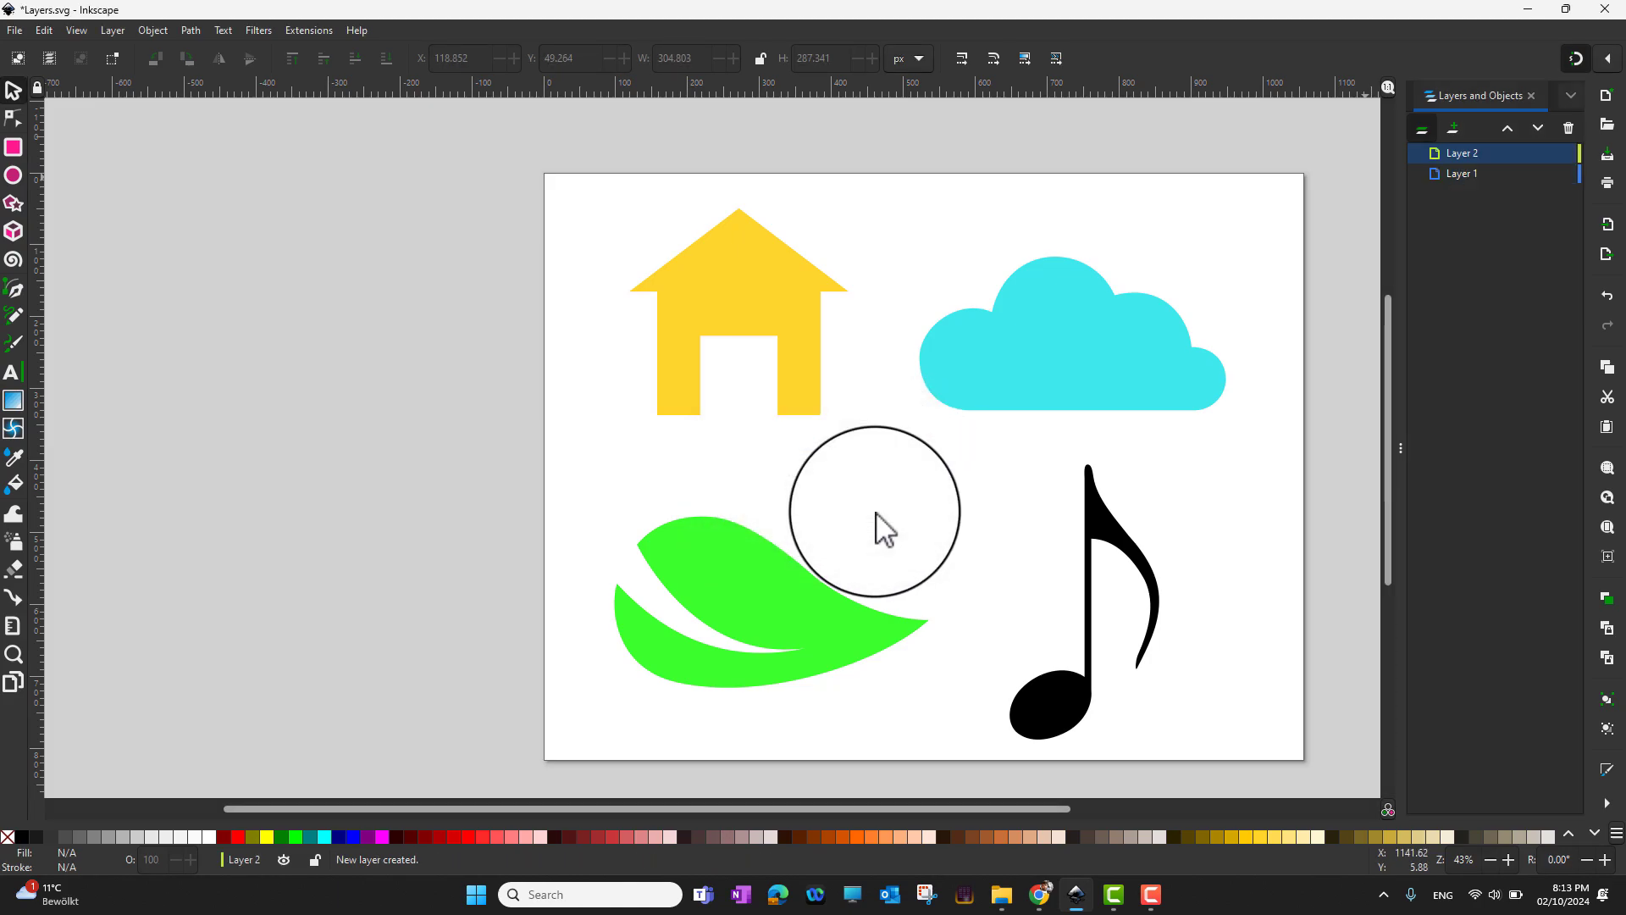
Rename Layer 1 as Logos
{"action": "double_click", "coordinate": [1452, 173]}
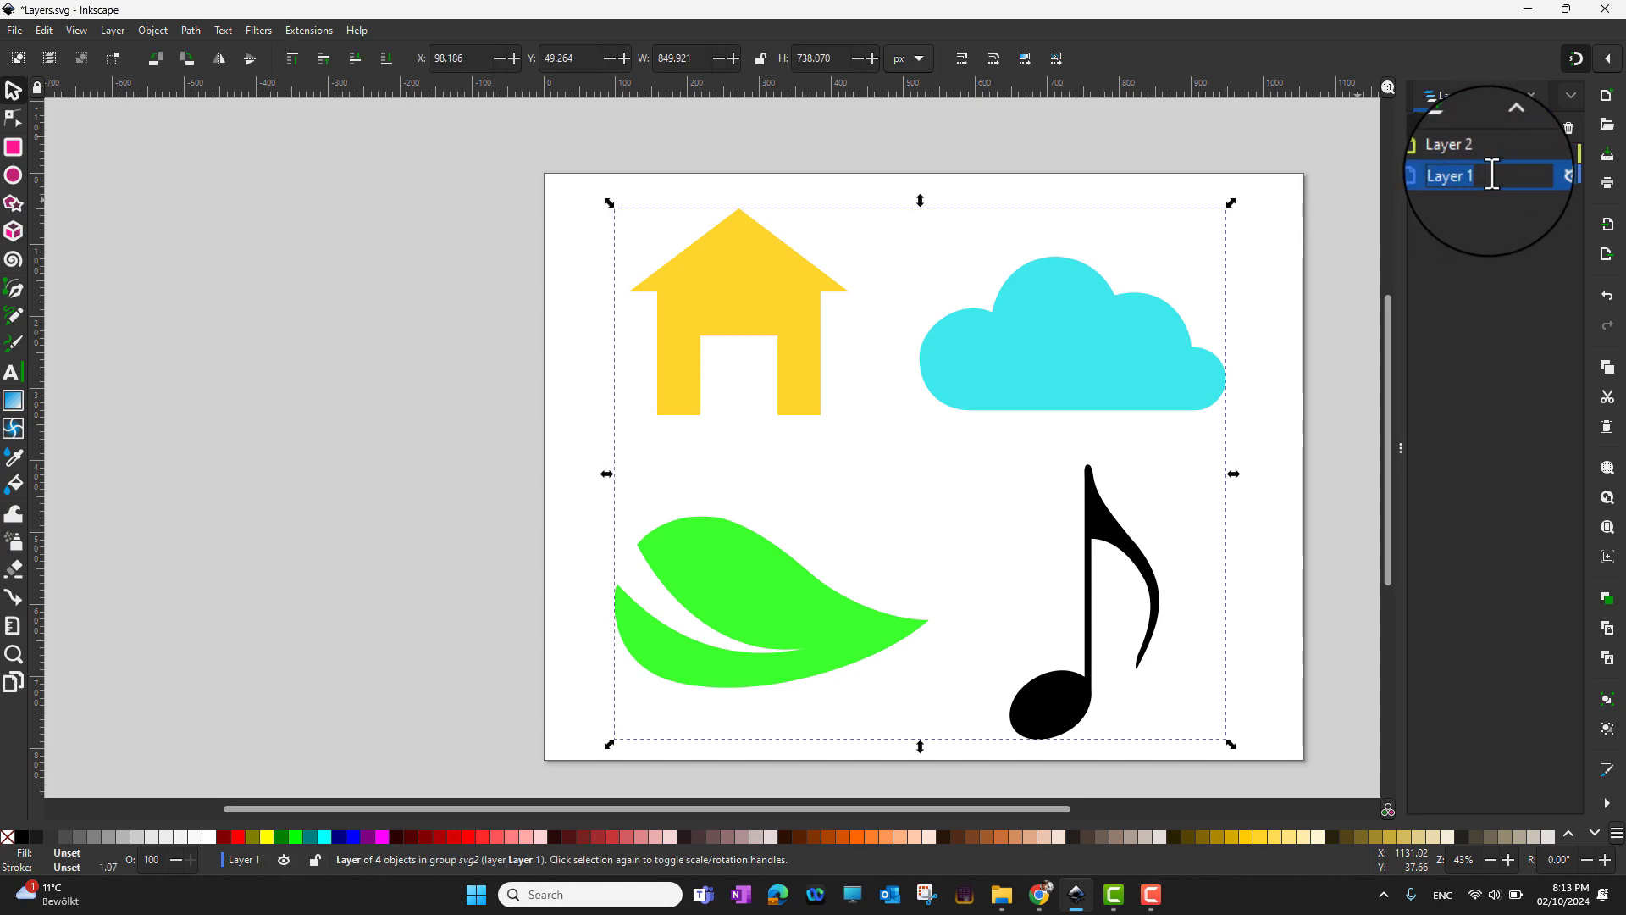
{"action": "key", "text": "BackSpace"}
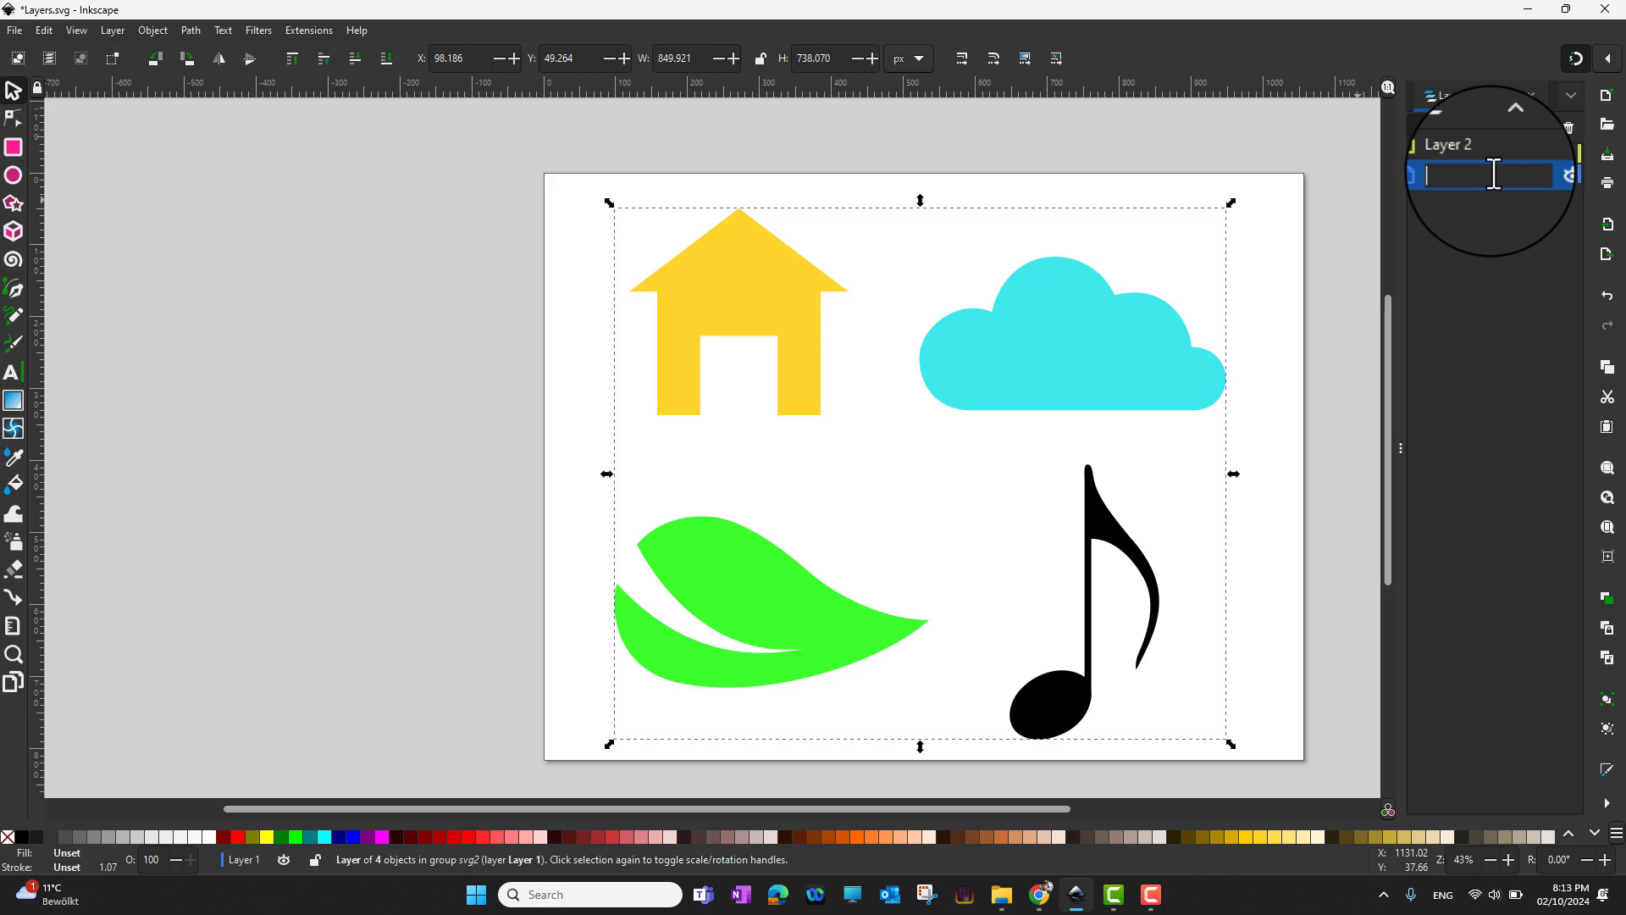
{"action": "type", "text": "Log"}
{"action": "key", "text": "BackSpace"}
{"action": "type", "text": "gos"}
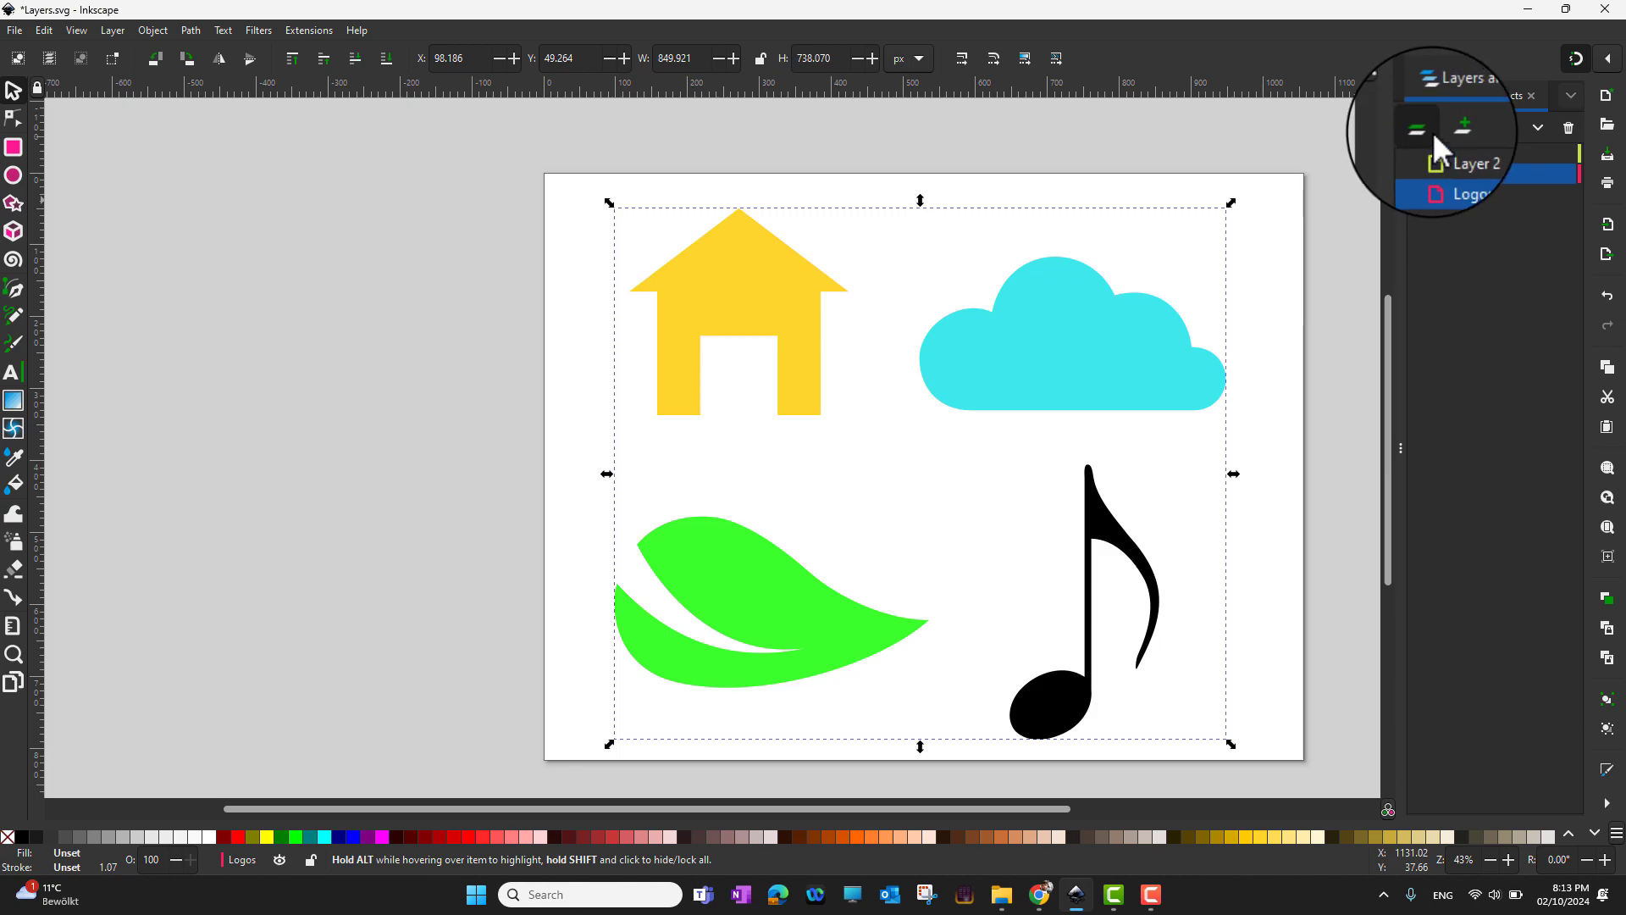
{"action": "left_click", "coordinate": [1454, 127]}
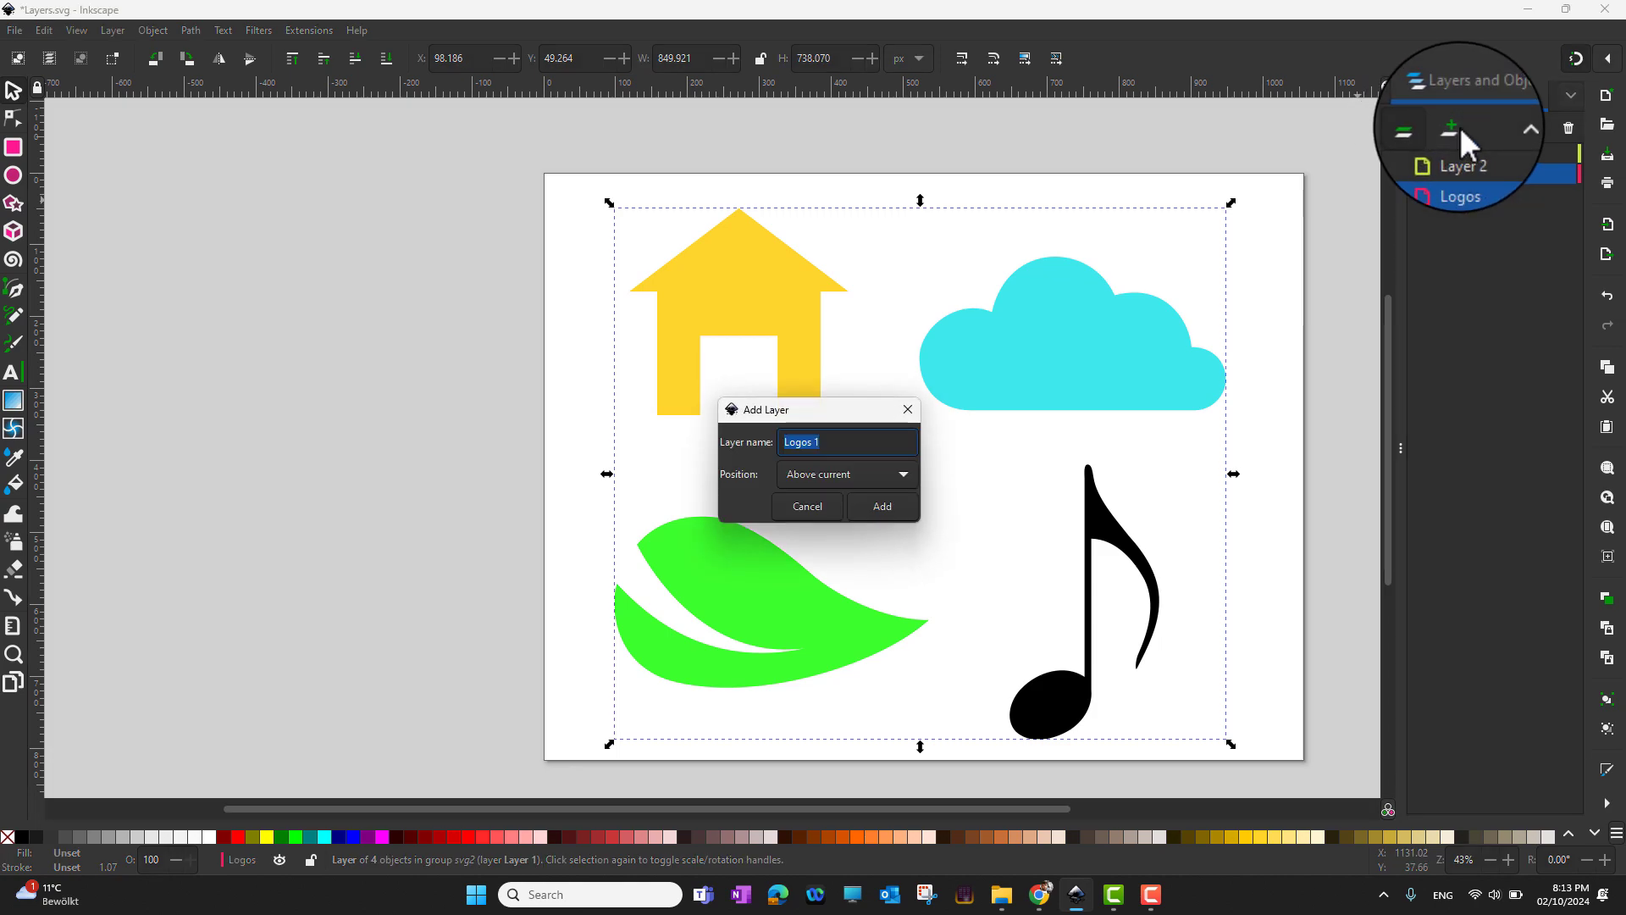
{"action": "double_click", "coordinate": [827, 443]}
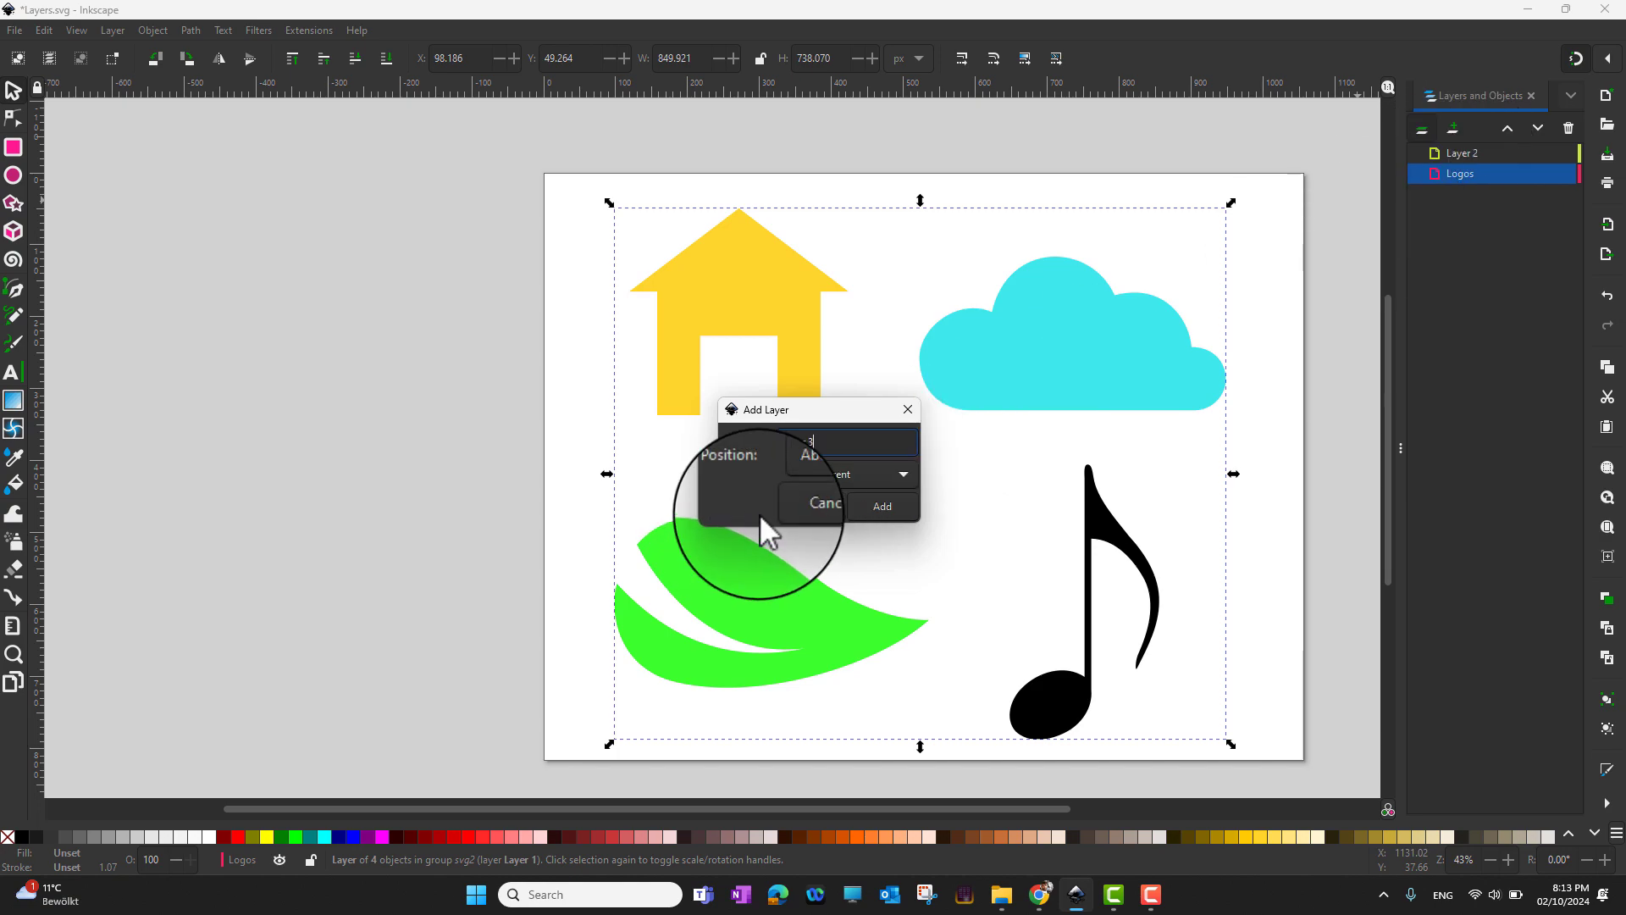
{"action": "left_click", "coordinate": [911, 409]}
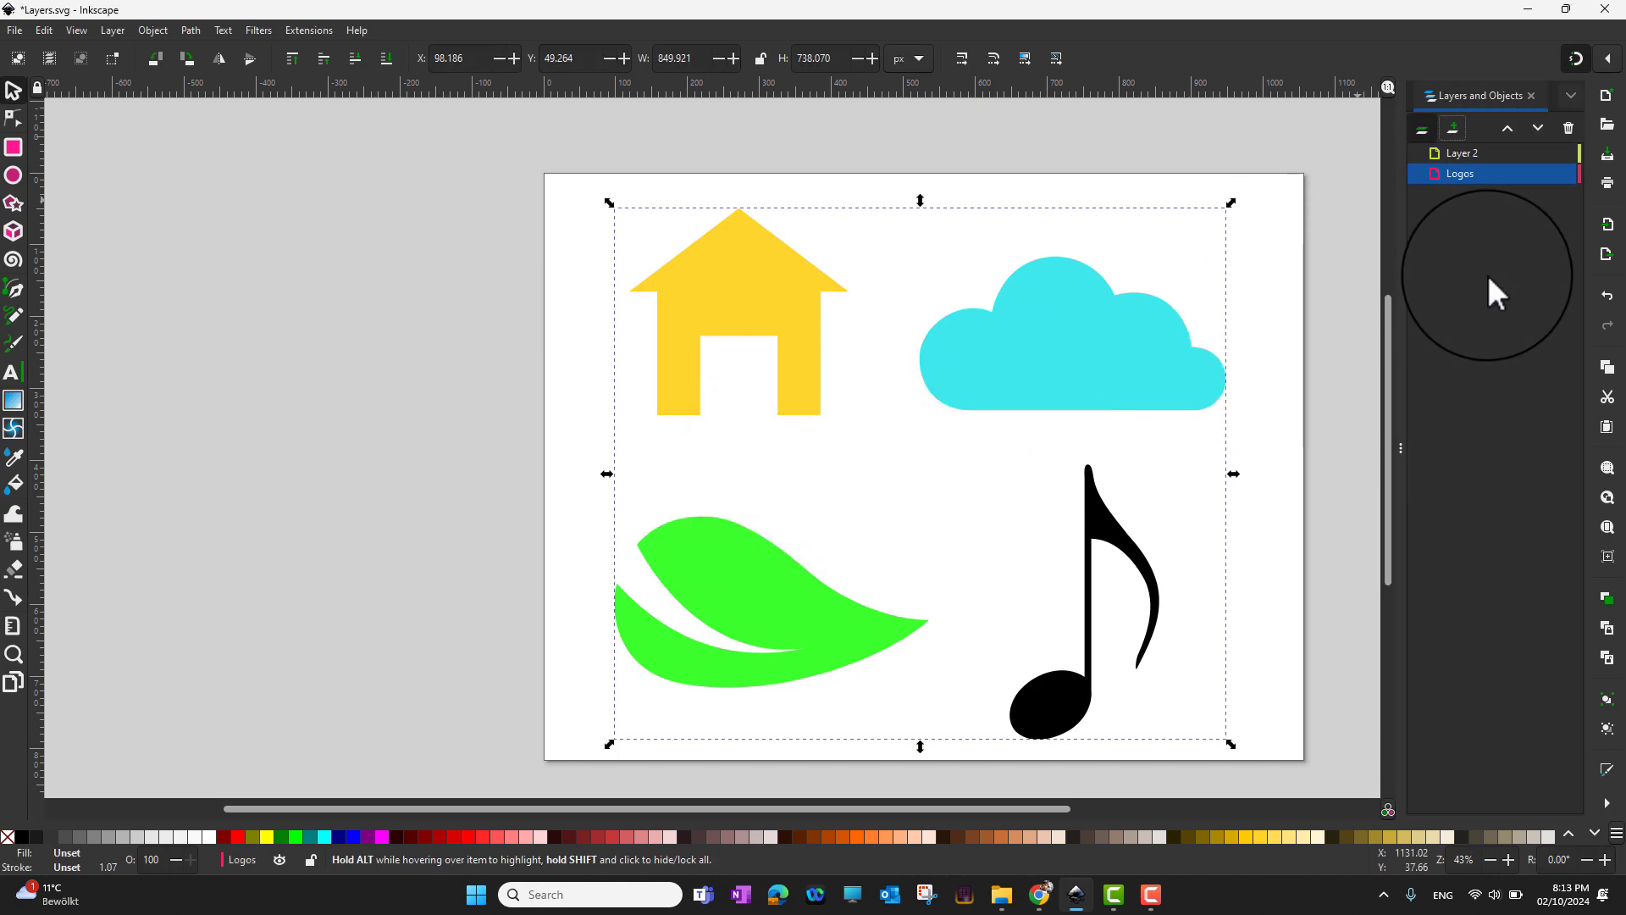
Add a new layer named Layer 3 above Layer 2
{"action": "left_click", "coordinate": [1477, 156]}
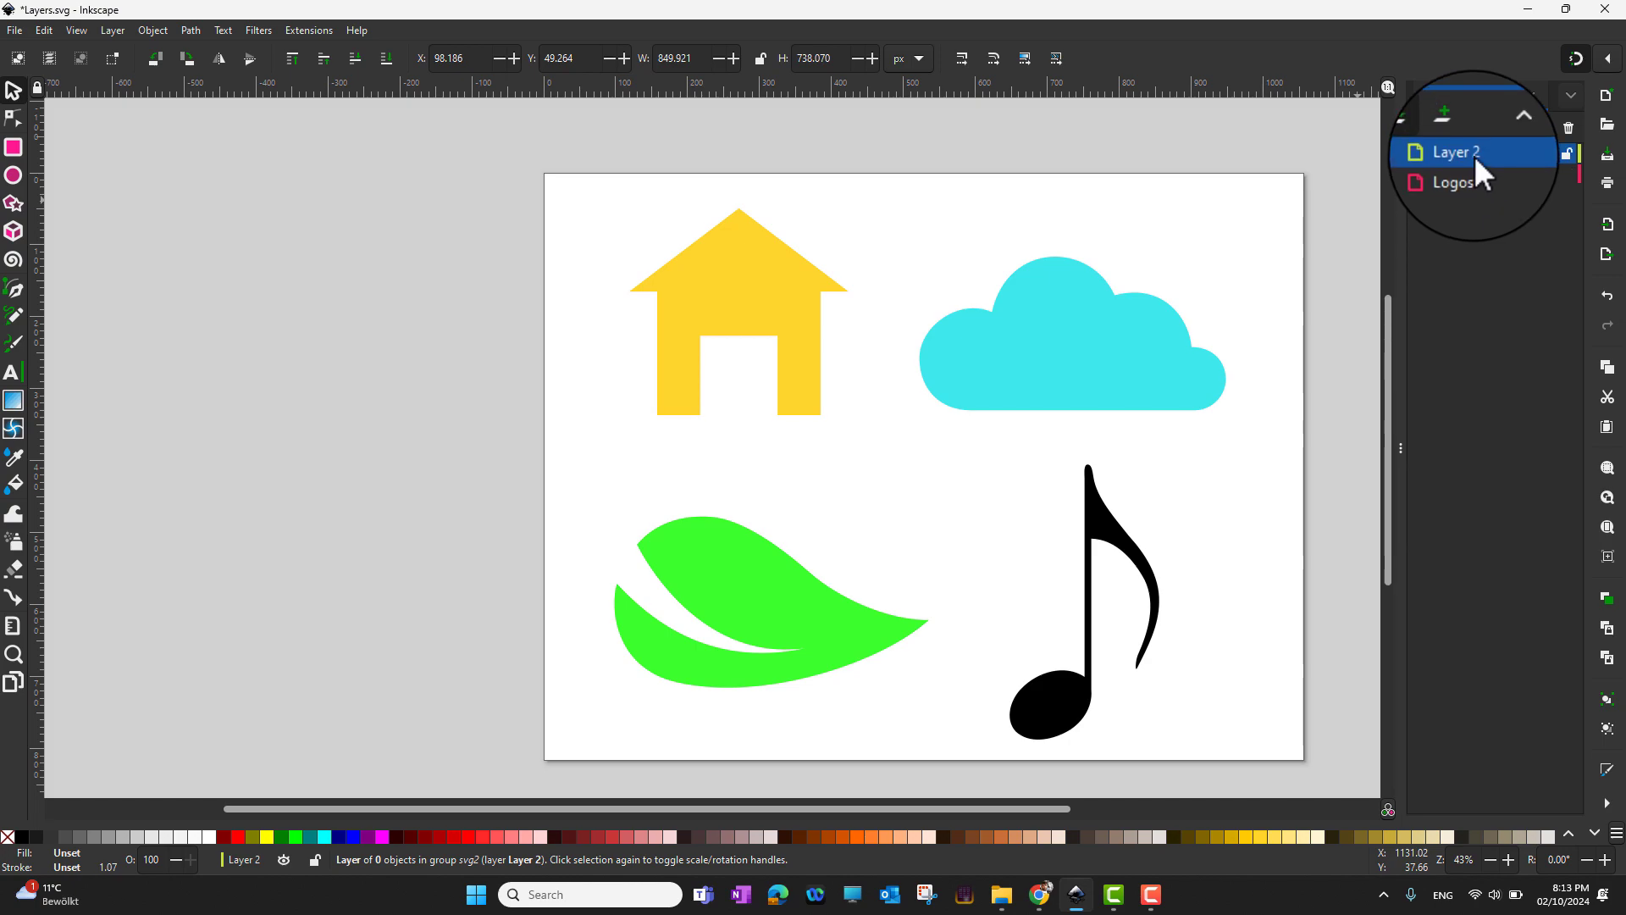
{"action": "left_click", "coordinate": [1453, 127]}
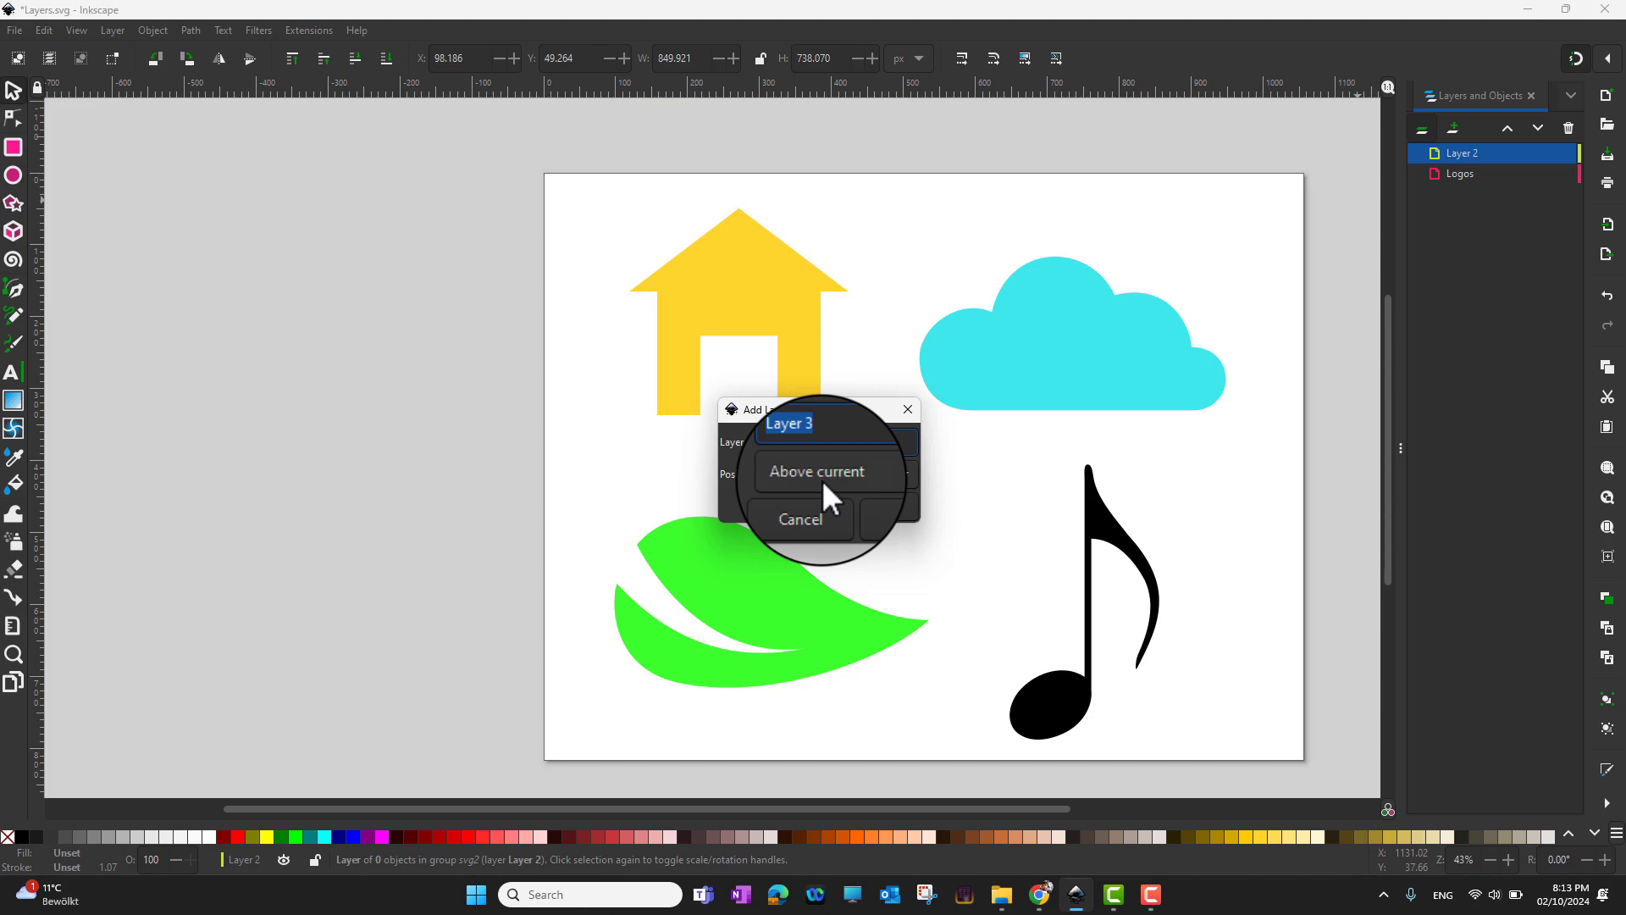
{"action": "left_click", "coordinate": [877, 503]}
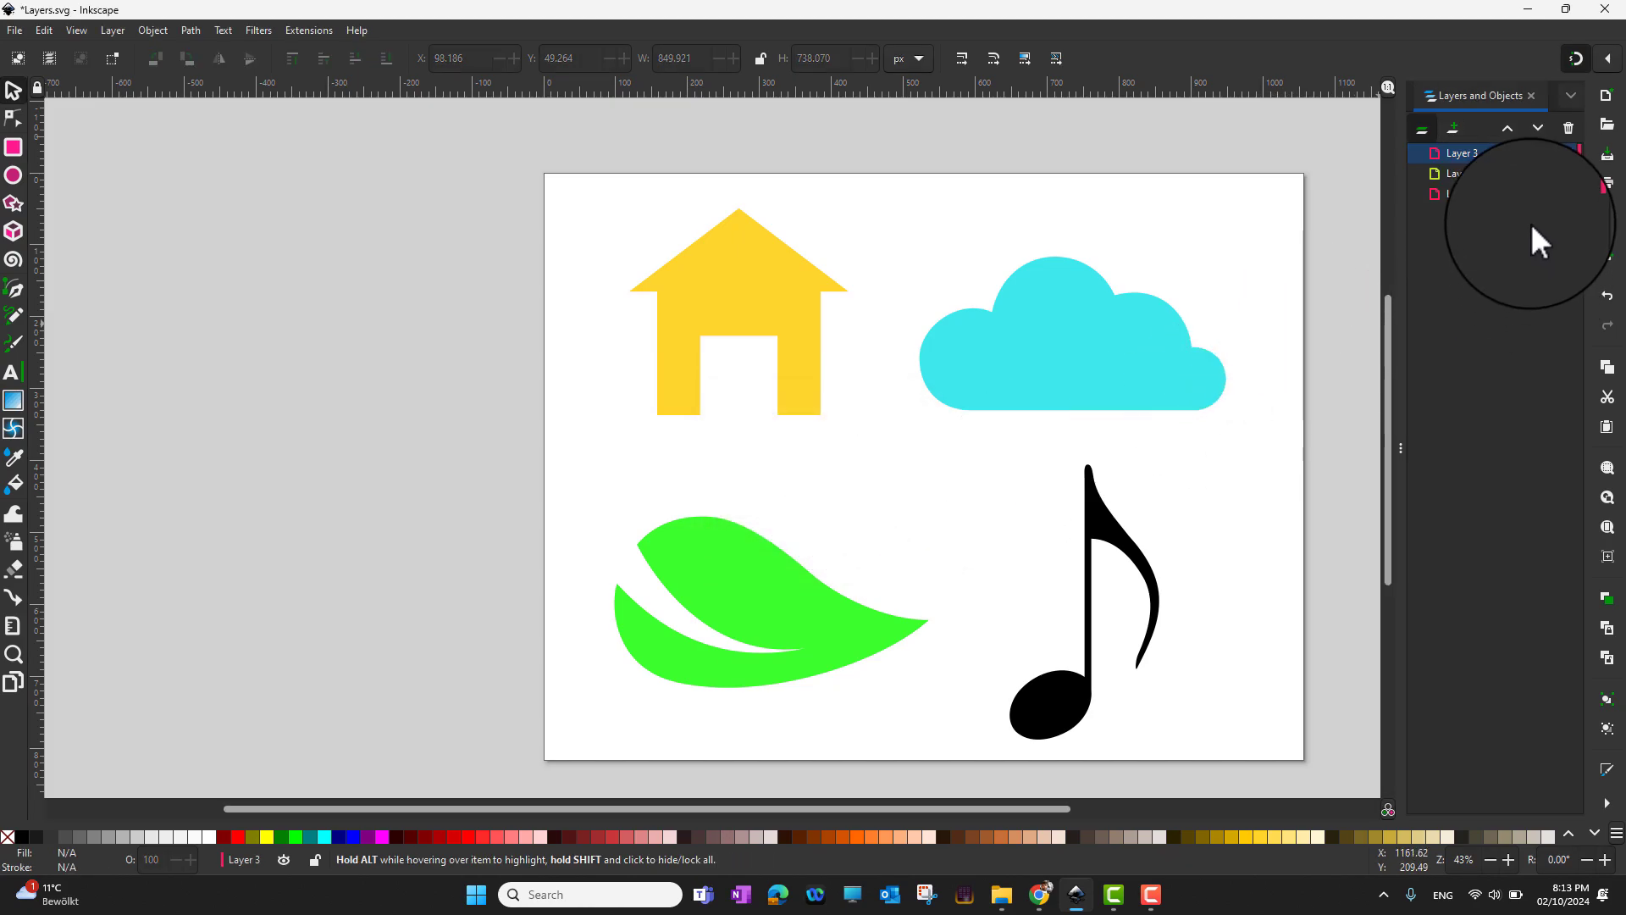
Raise the Logos layer to the top of the layer stack and lower it back to the bottom
{"action": "left_click", "coordinate": [1468, 174]}
{"action": "left_click", "coordinate": [1467, 194]}
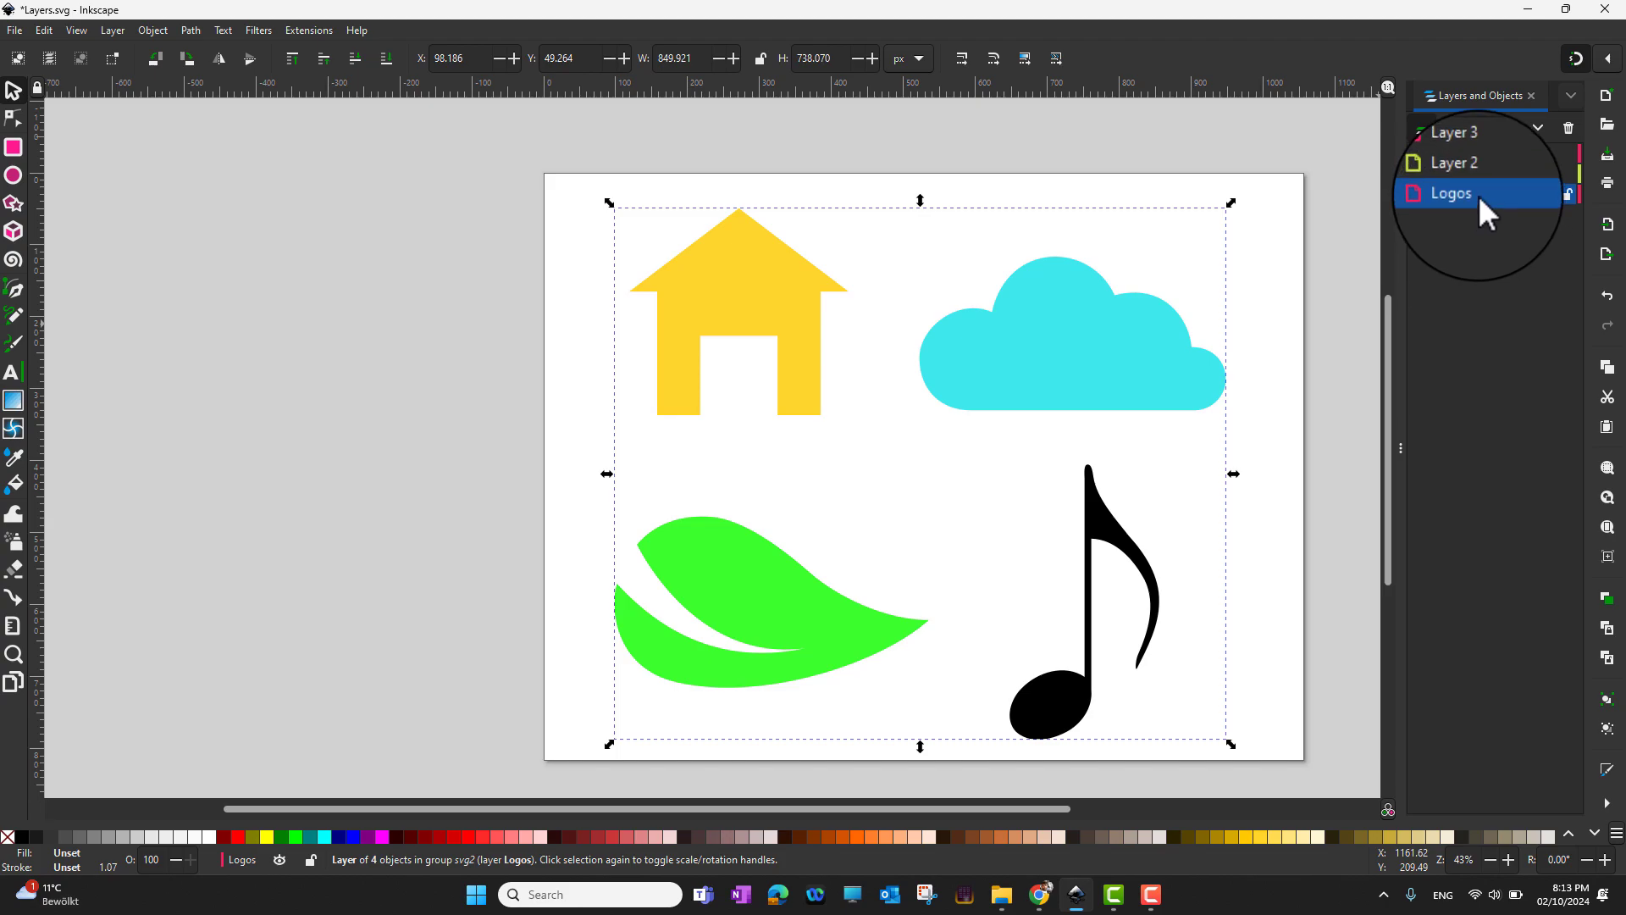
{"action": "left_click", "coordinate": [1507, 128]}
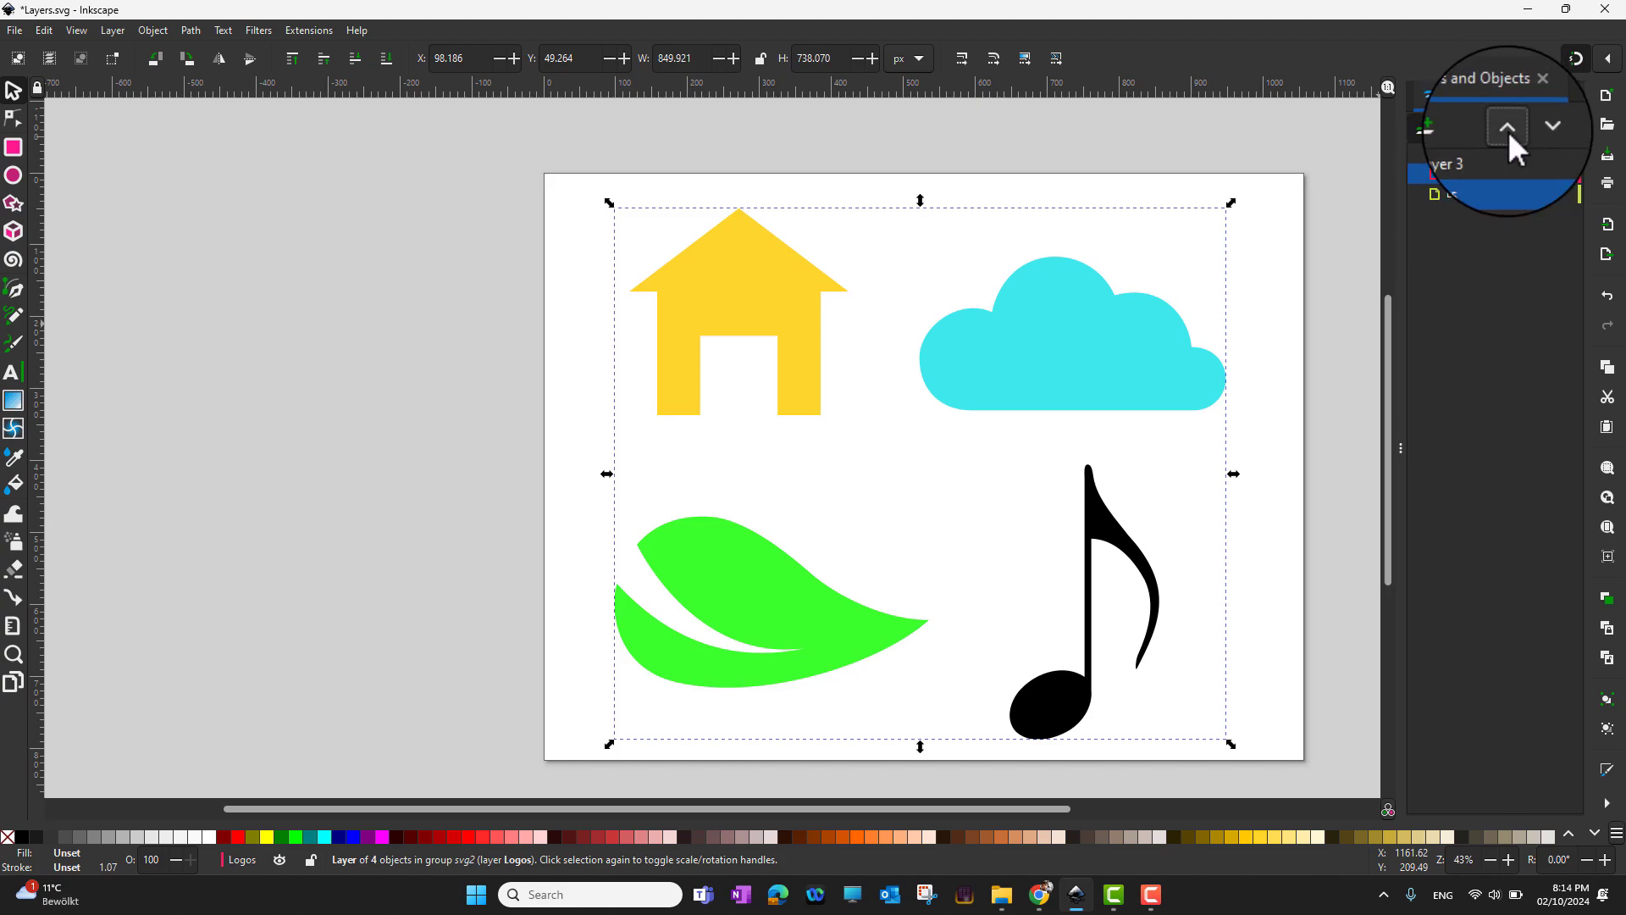
{"action": "left_click", "coordinate": [1507, 128]}
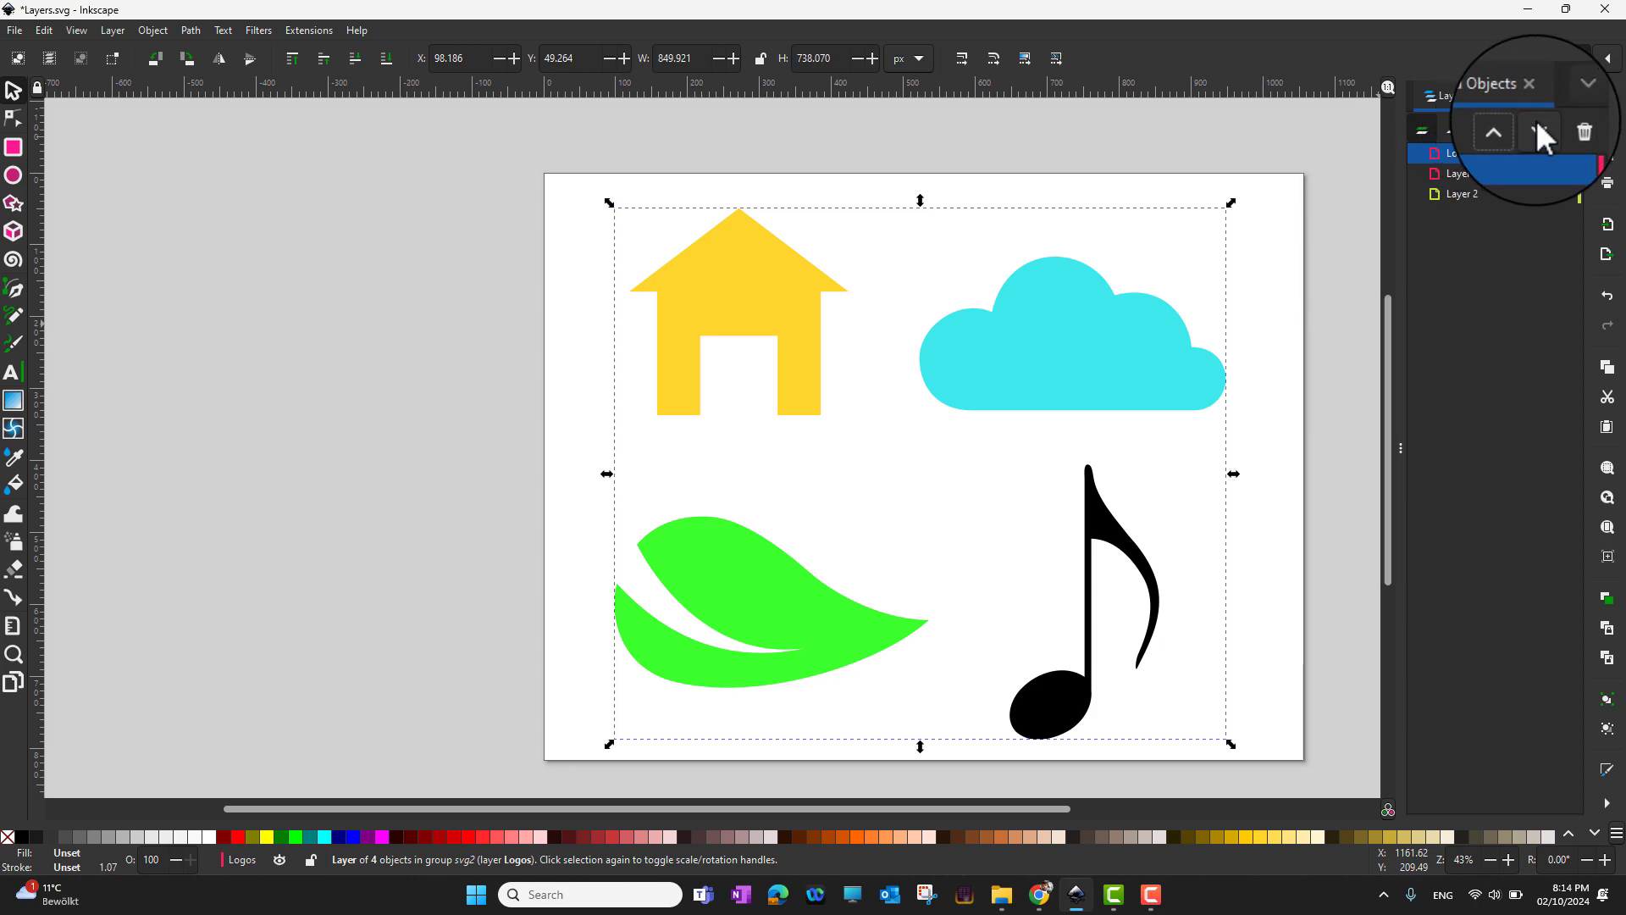
{"action": "left_click", "coordinate": [1536, 119]}
{"action": "left_click", "coordinate": [1536, 119]}
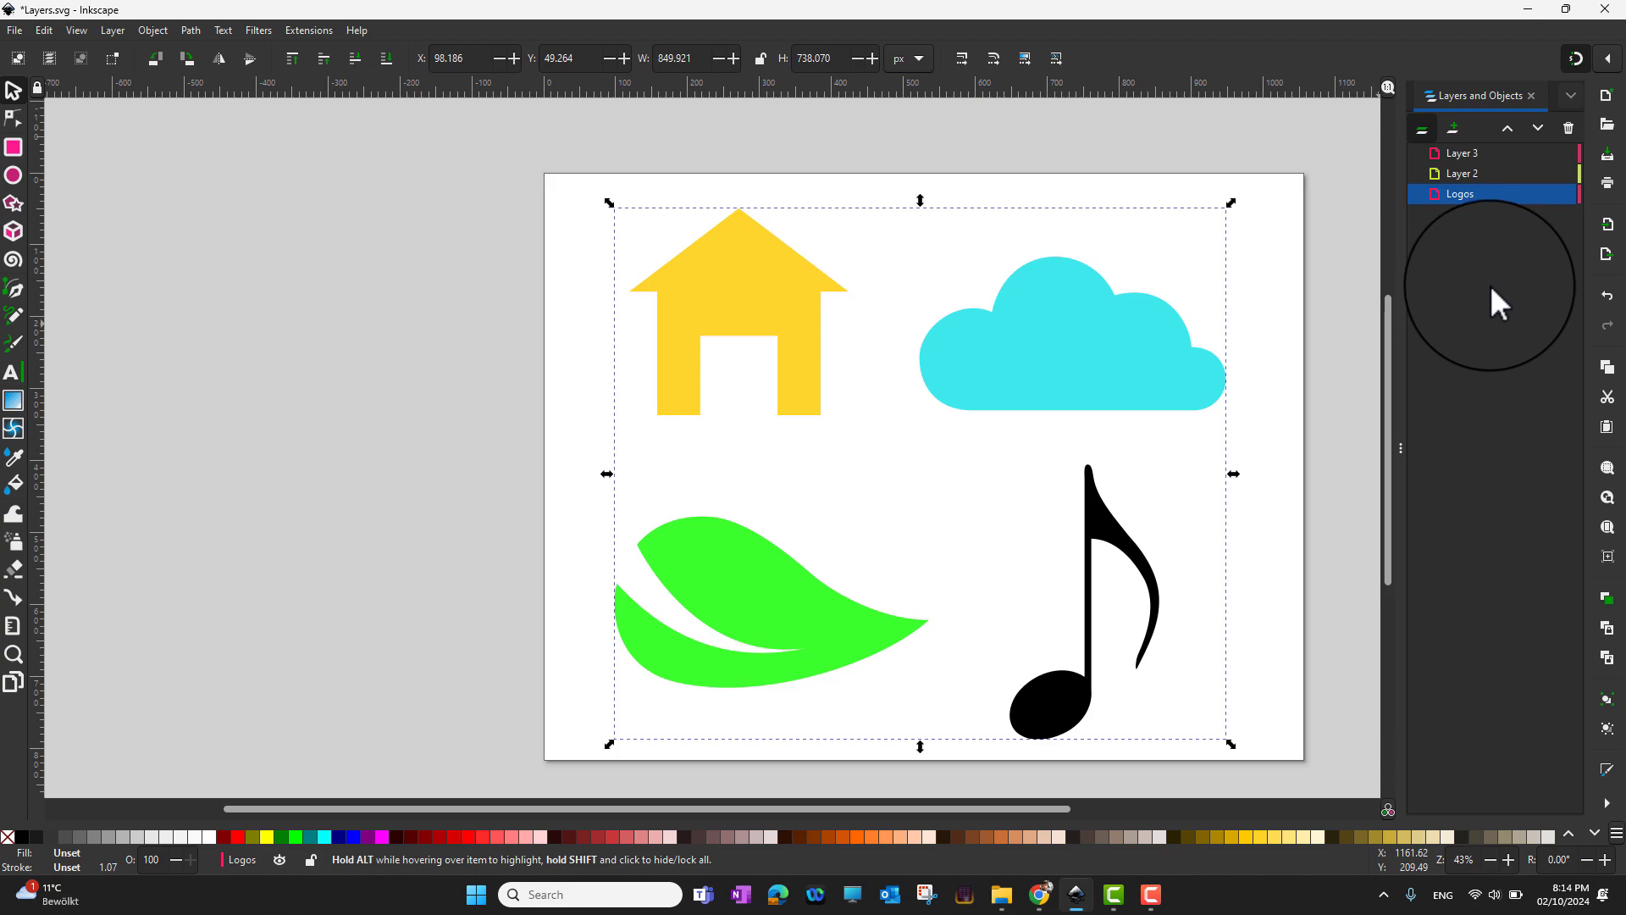
Draw a red rectangle about 271 × 220 px on Layer 2, overlapping the house's base and the leaf's upper part
{"action": "left_click", "coordinate": [1456, 180]}
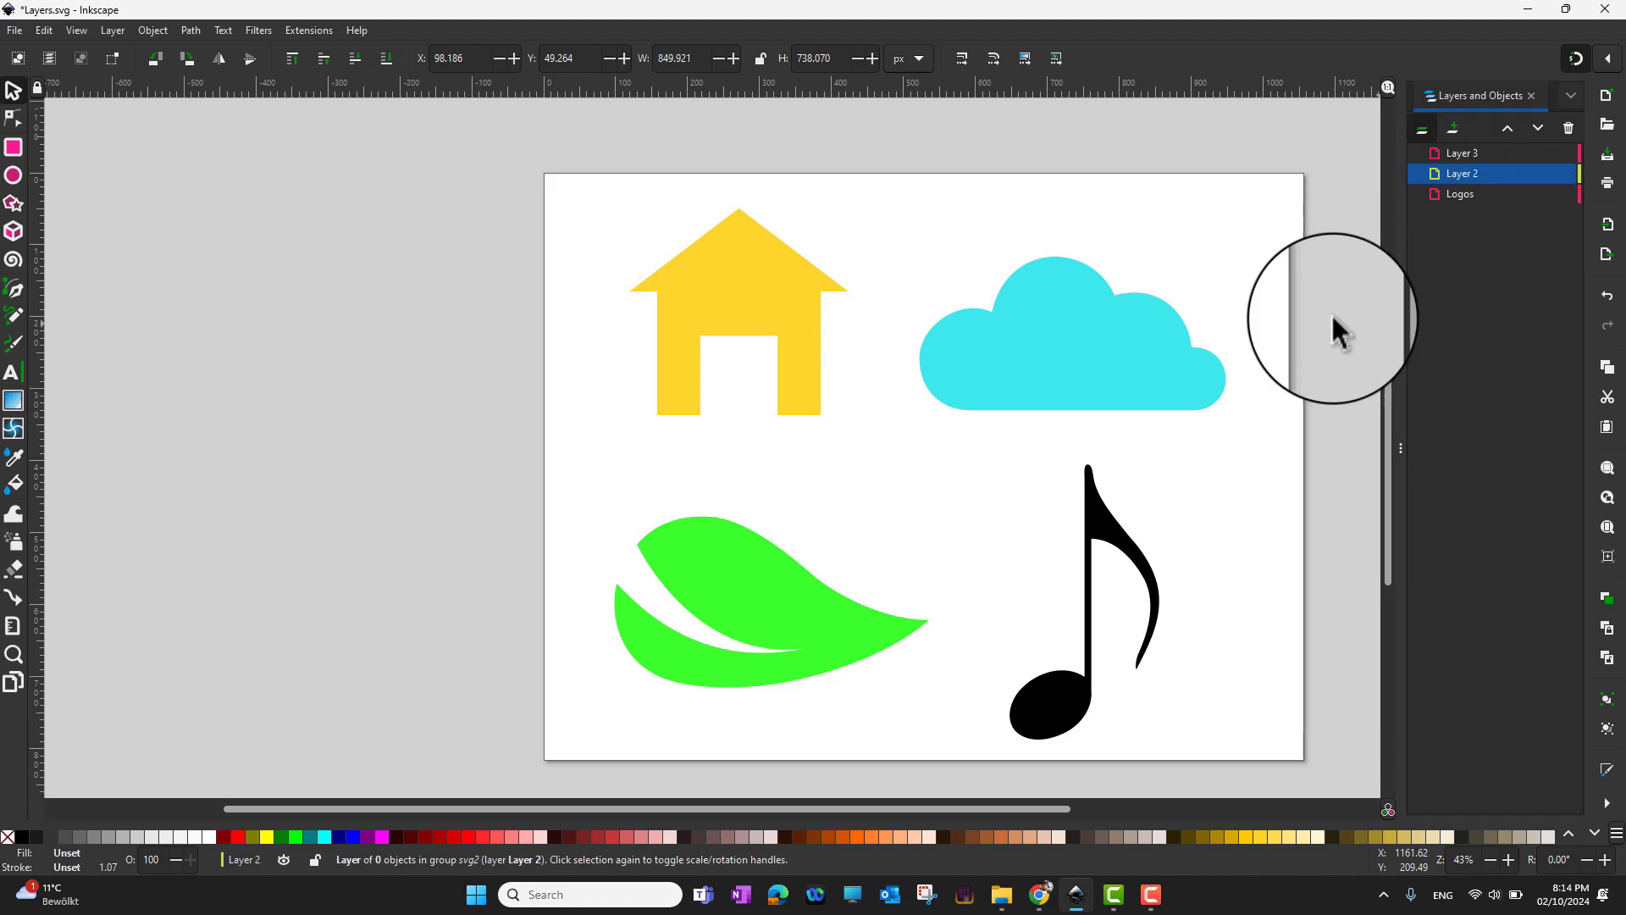
{"action": "left_click", "coordinate": [13, 175]}
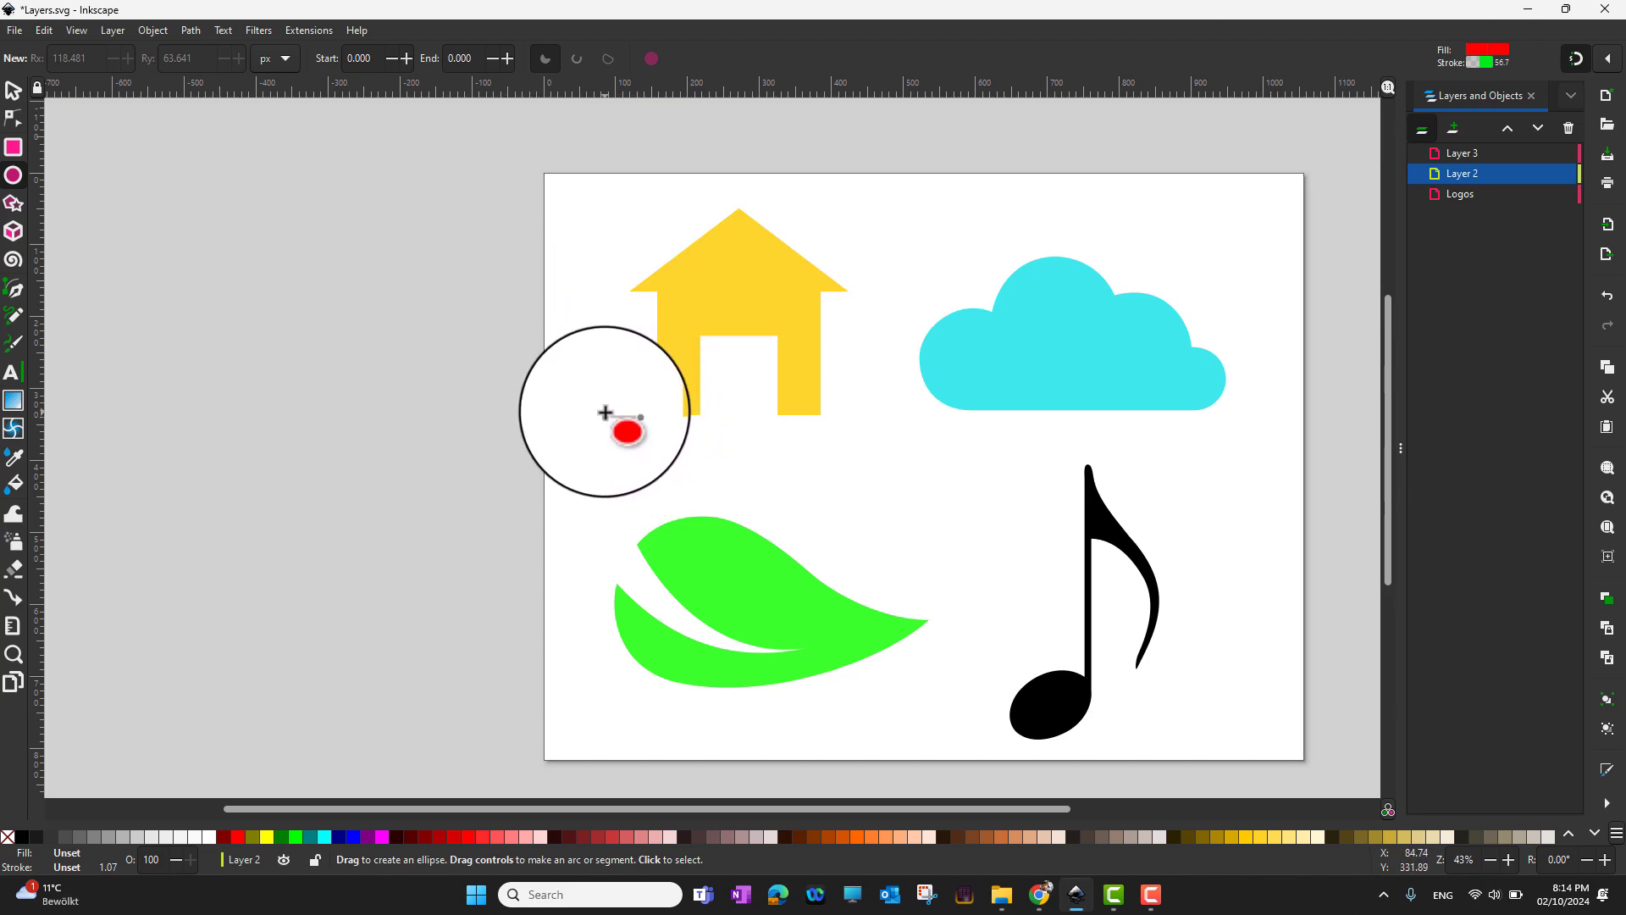
{"action": "left_click", "coordinate": [13, 148]}
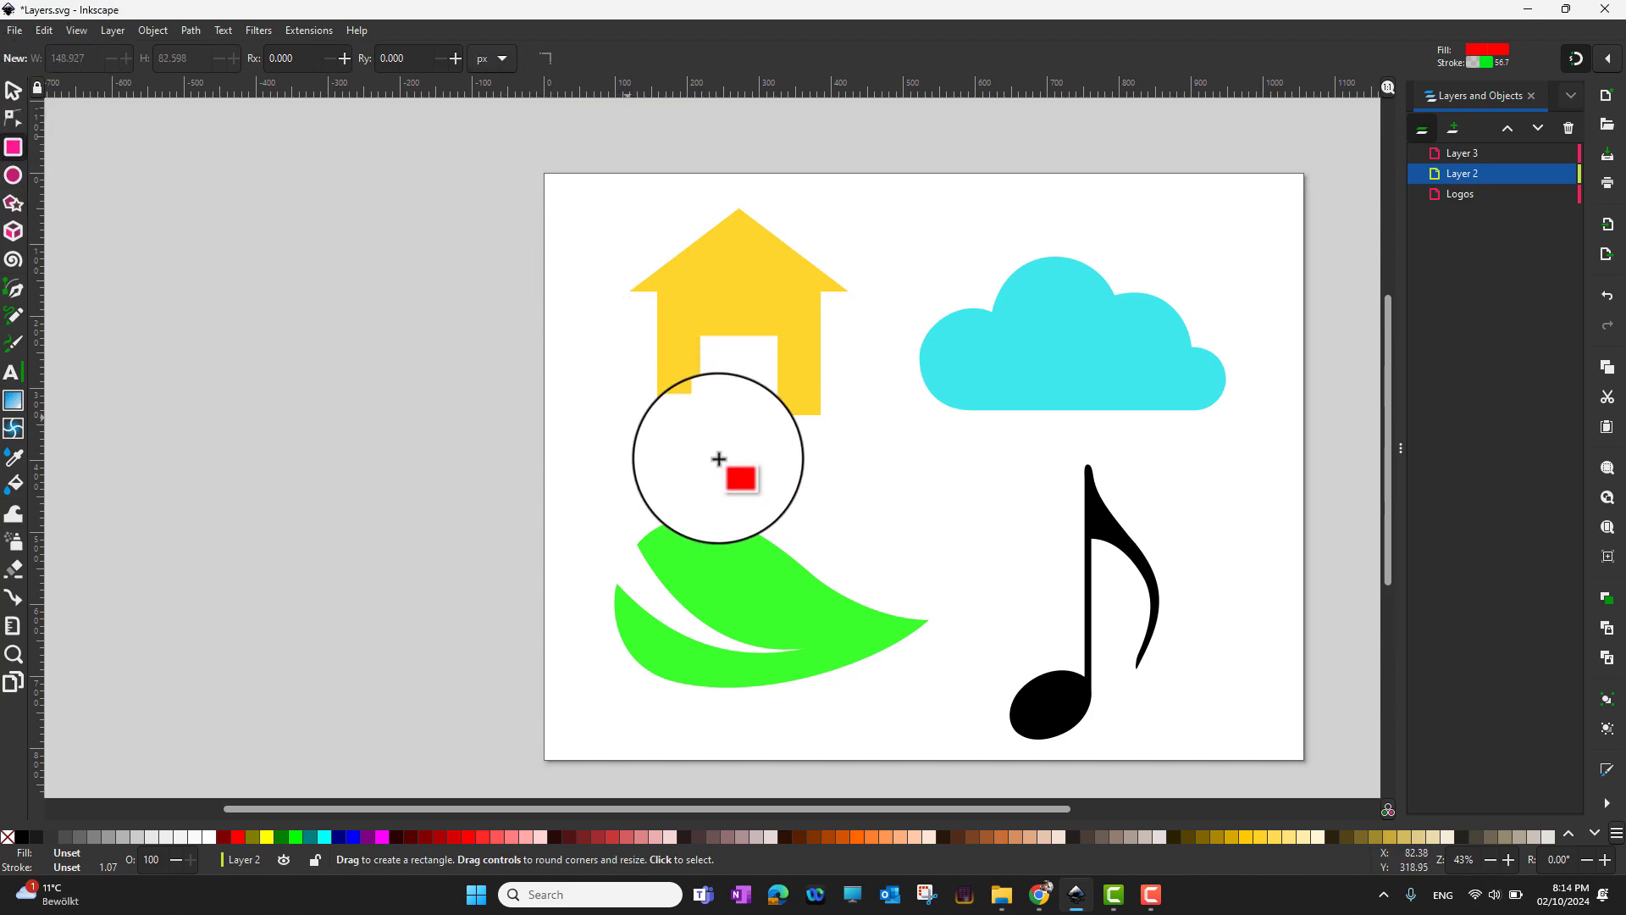
{"action": "left_click_drag", "start_coordinate": [599, 402], "coordinate": [795, 559]}
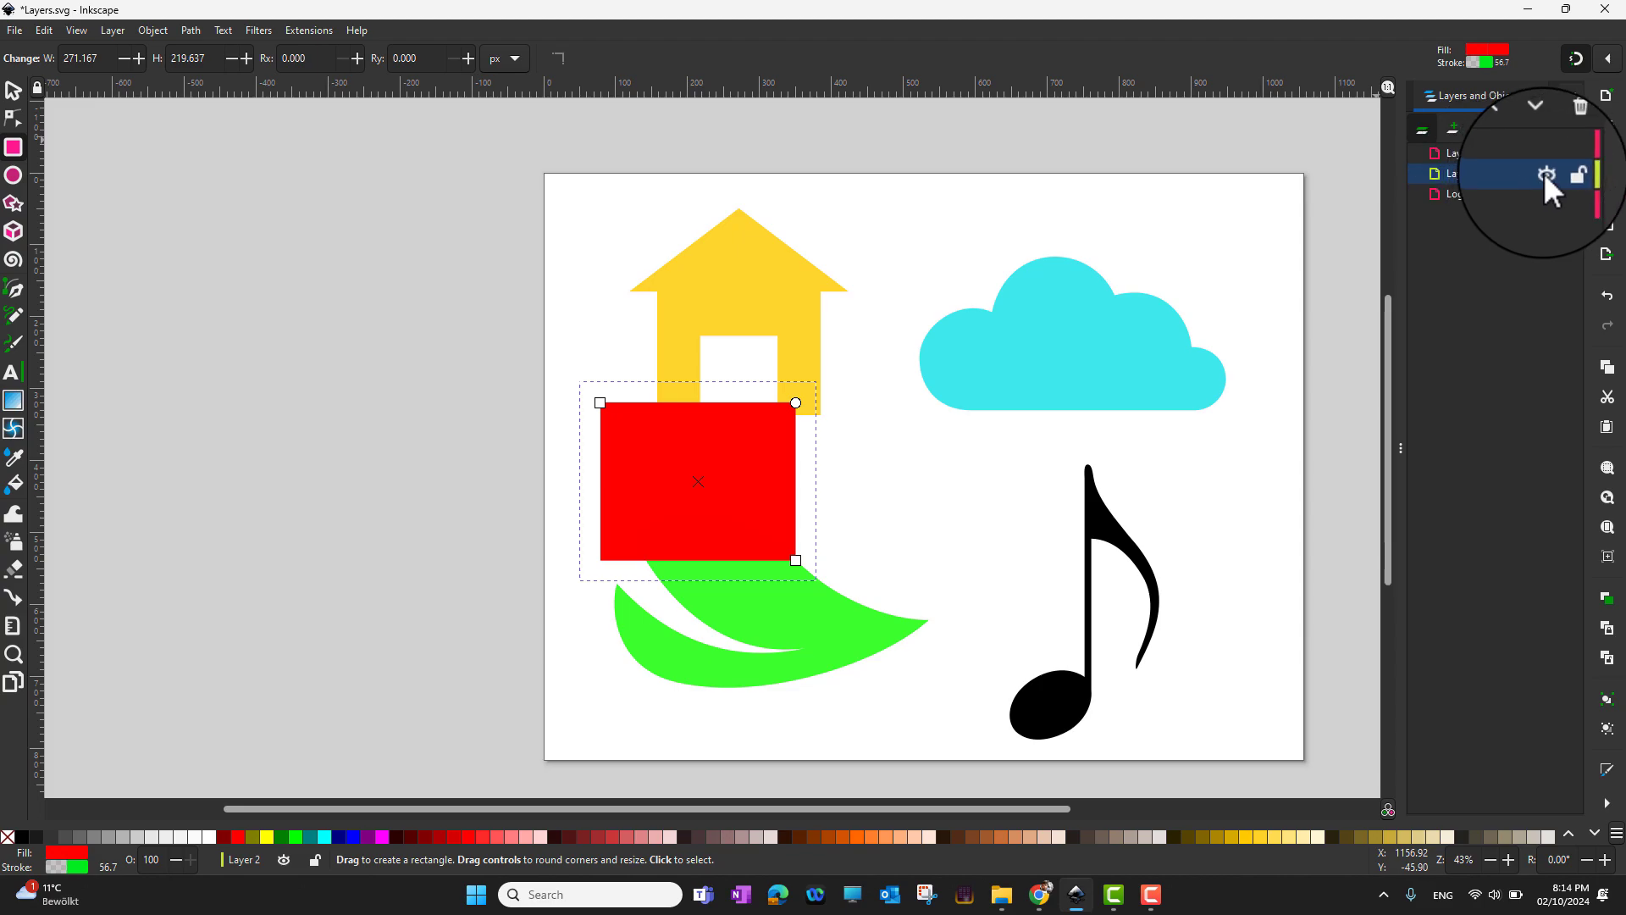
Hide Layer 2
{"action": "left_click", "coordinate": [1544, 175]}
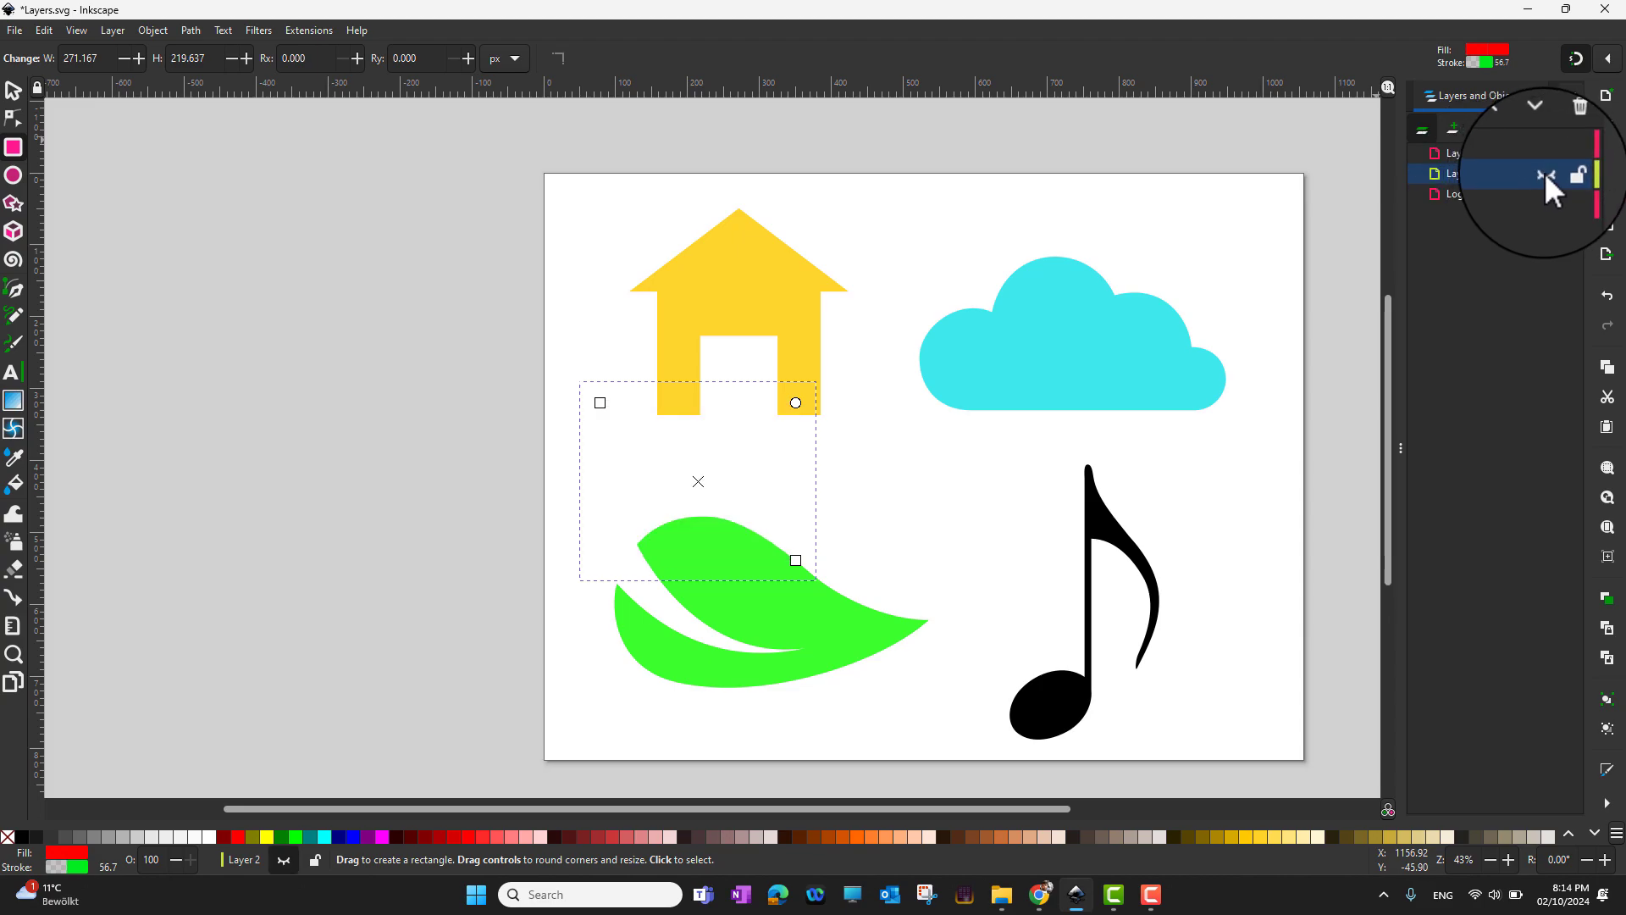
Toggle Layer 2's visibility on, off and on again to compare the drawing with and without the red rectangle
{"action": "left_click", "coordinate": [1543, 171]}
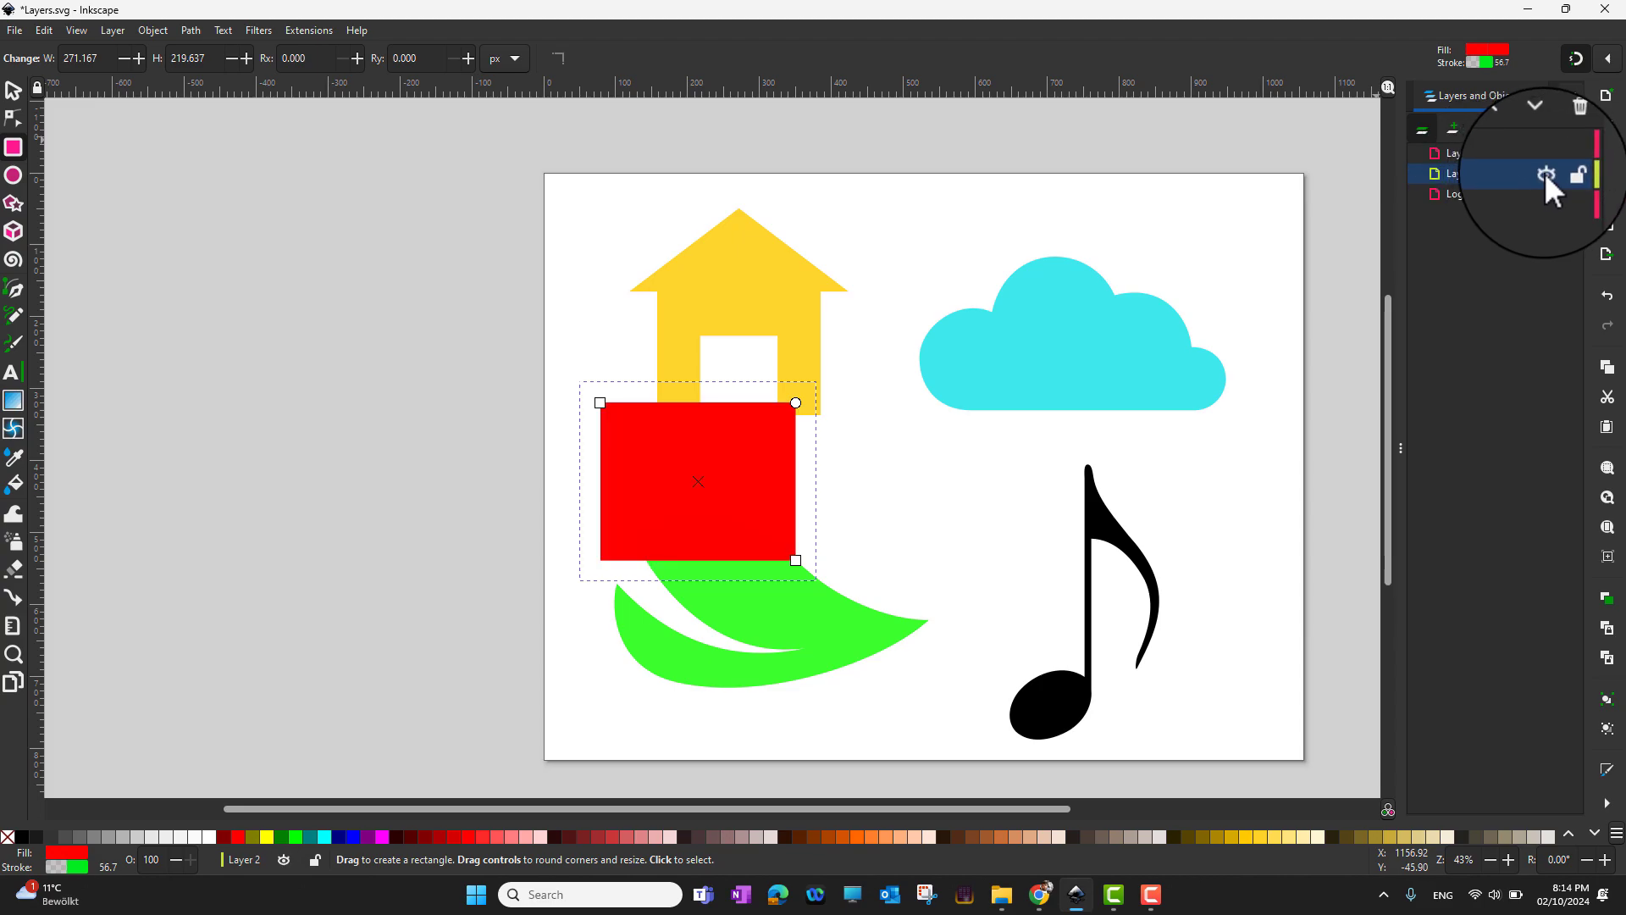
{"action": "left_click", "coordinate": [1543, 171]}
{"action": "left_click", "coordinate": [1268, 247]}
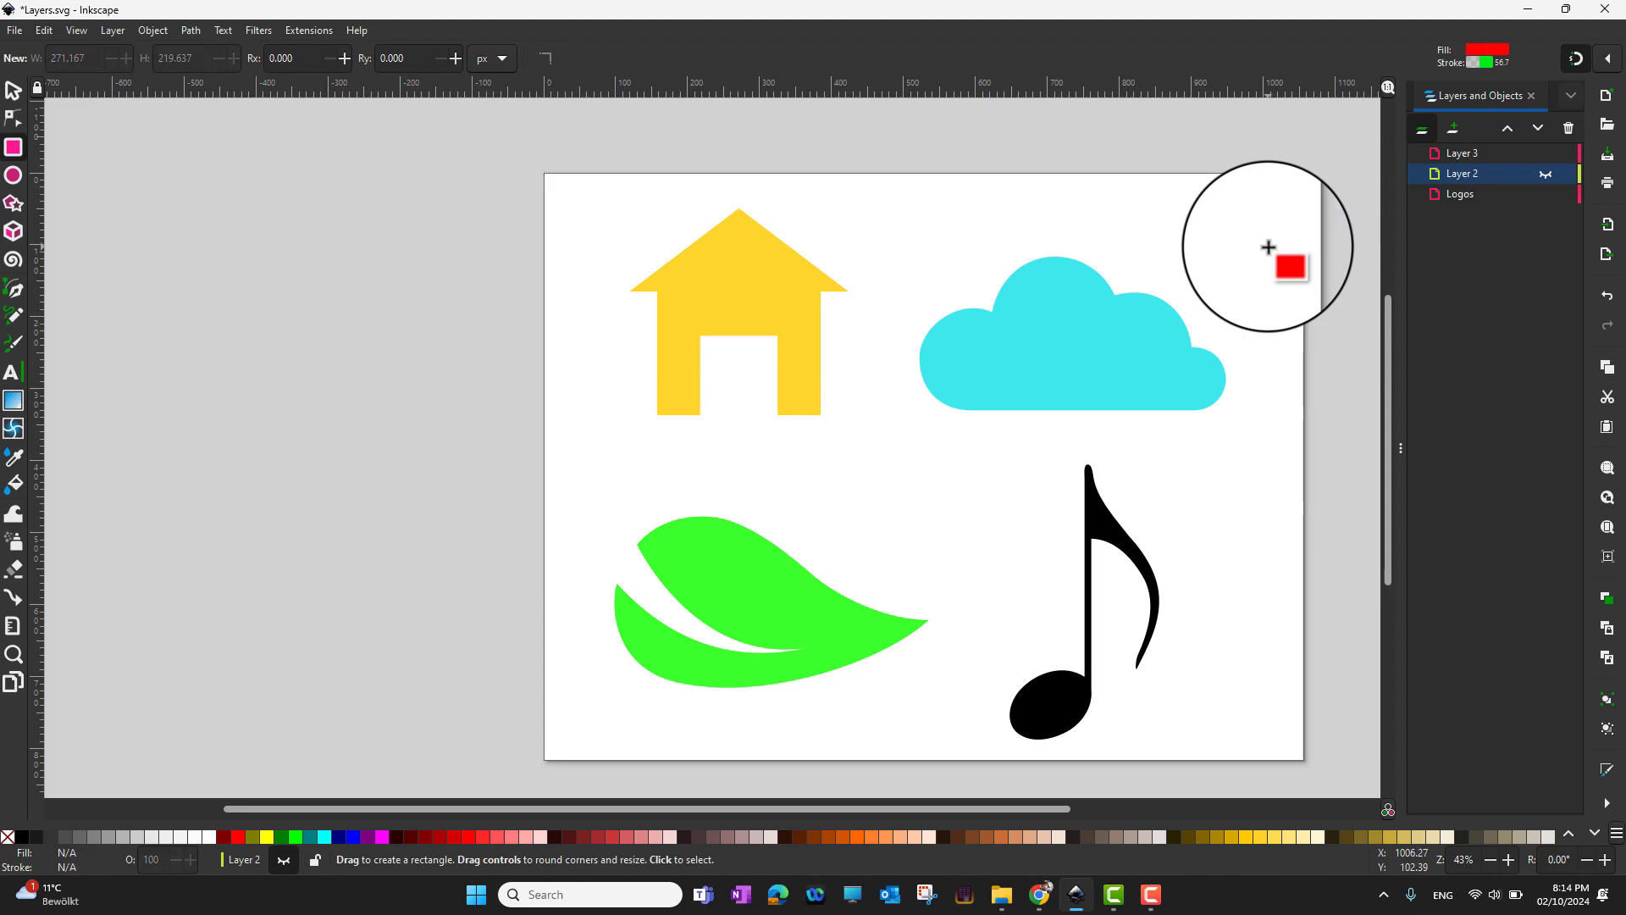
{"action": "left_click", "coordinate": [1545, 175]}
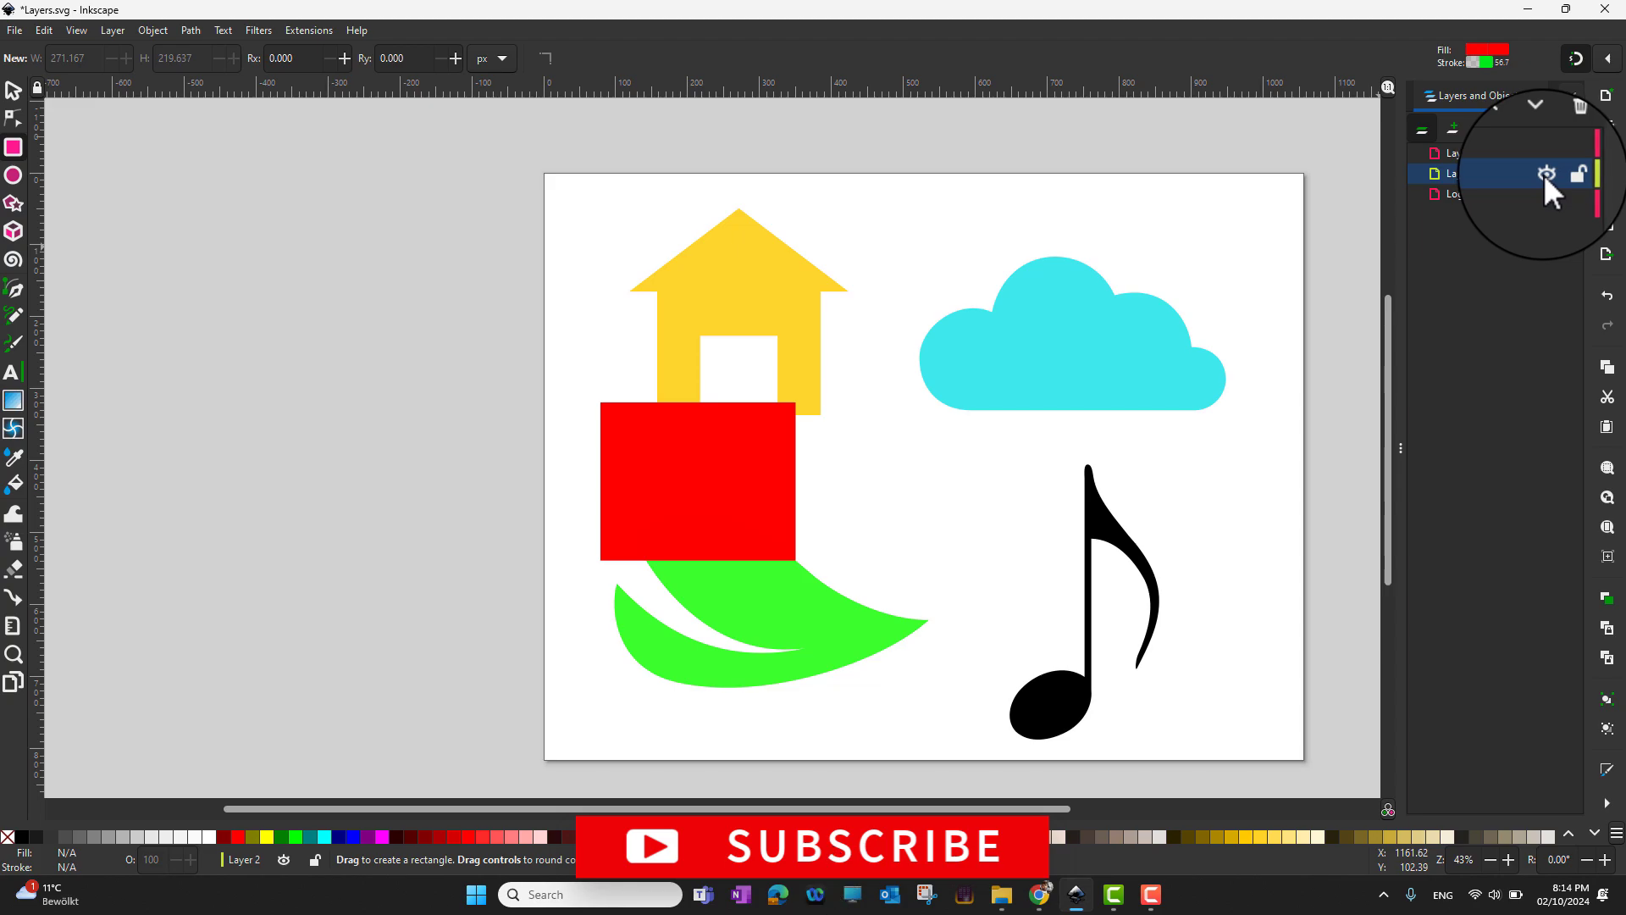
Make Logos the current layer and hide Layer 2
{"action": "left_click", "coordinate": [1459, 195]}
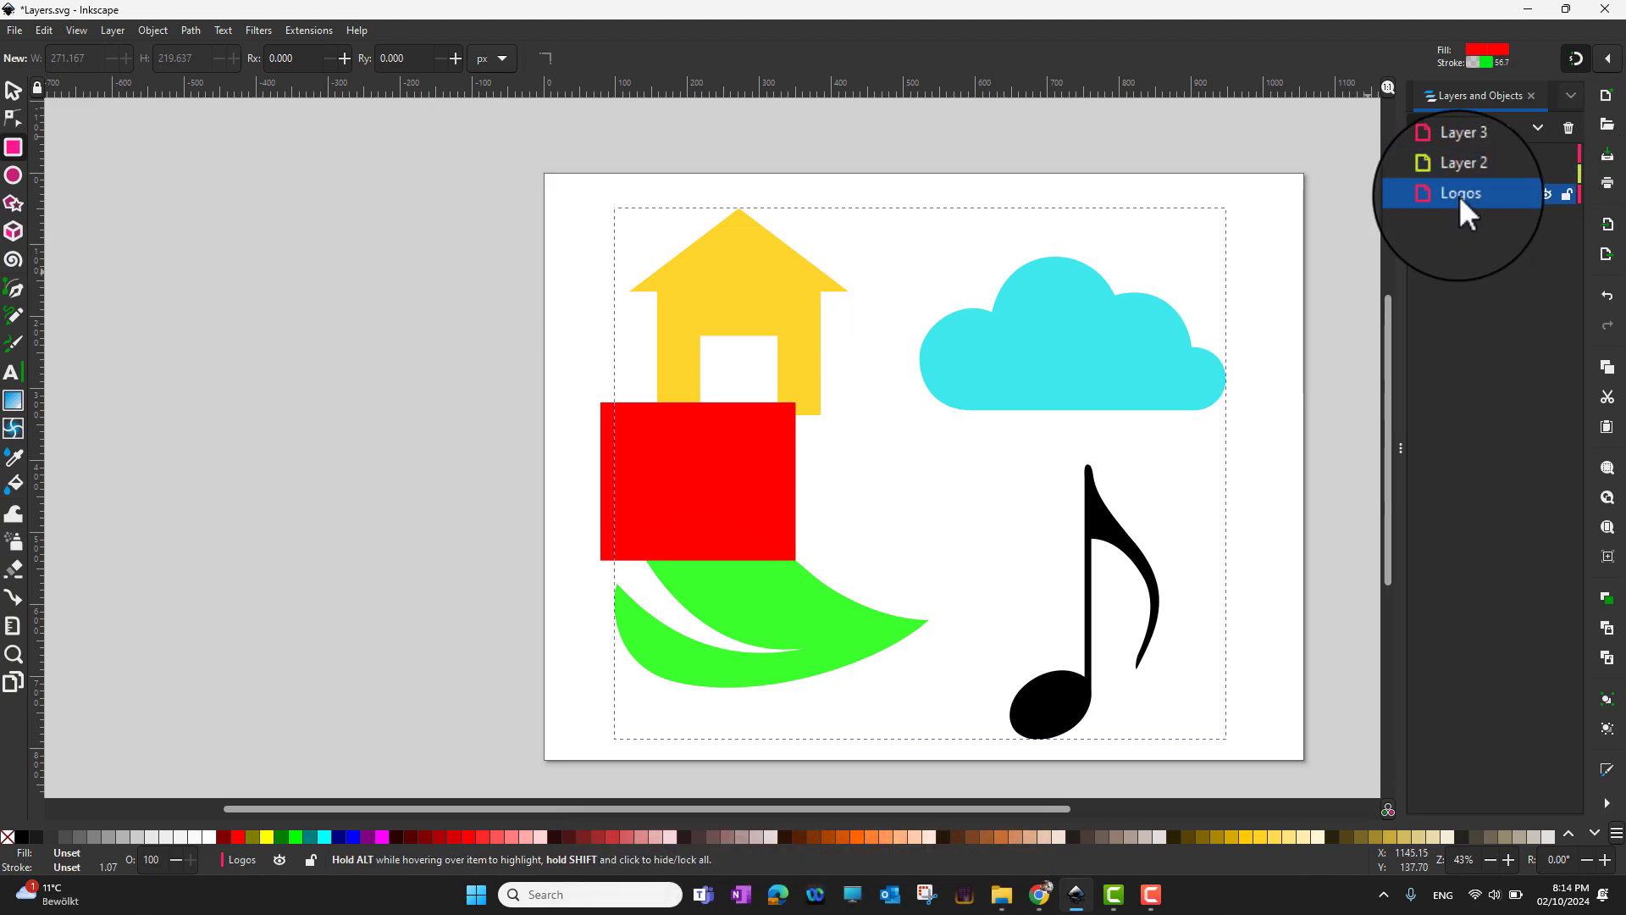
{"action": "left_click", "coordinate": [1542, 169]}
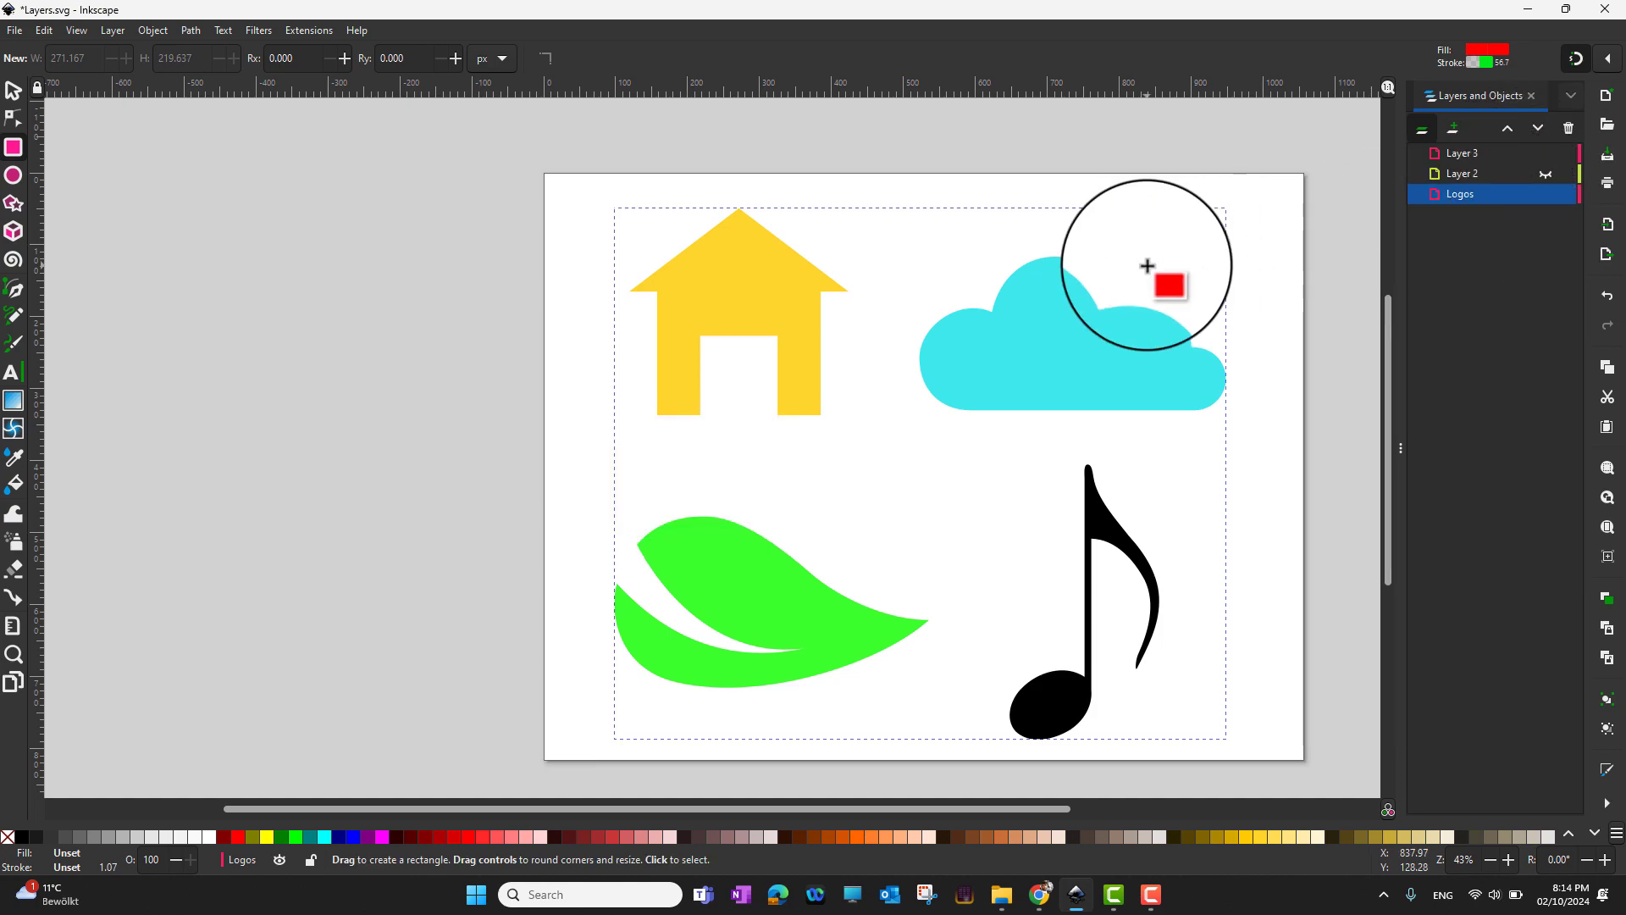
Draw a bright green ellipse with radii of about 72 × 57 px on the Logos layer, between the leaf and the music note
{"action": "left_click", "coordinate": [13, 175]}
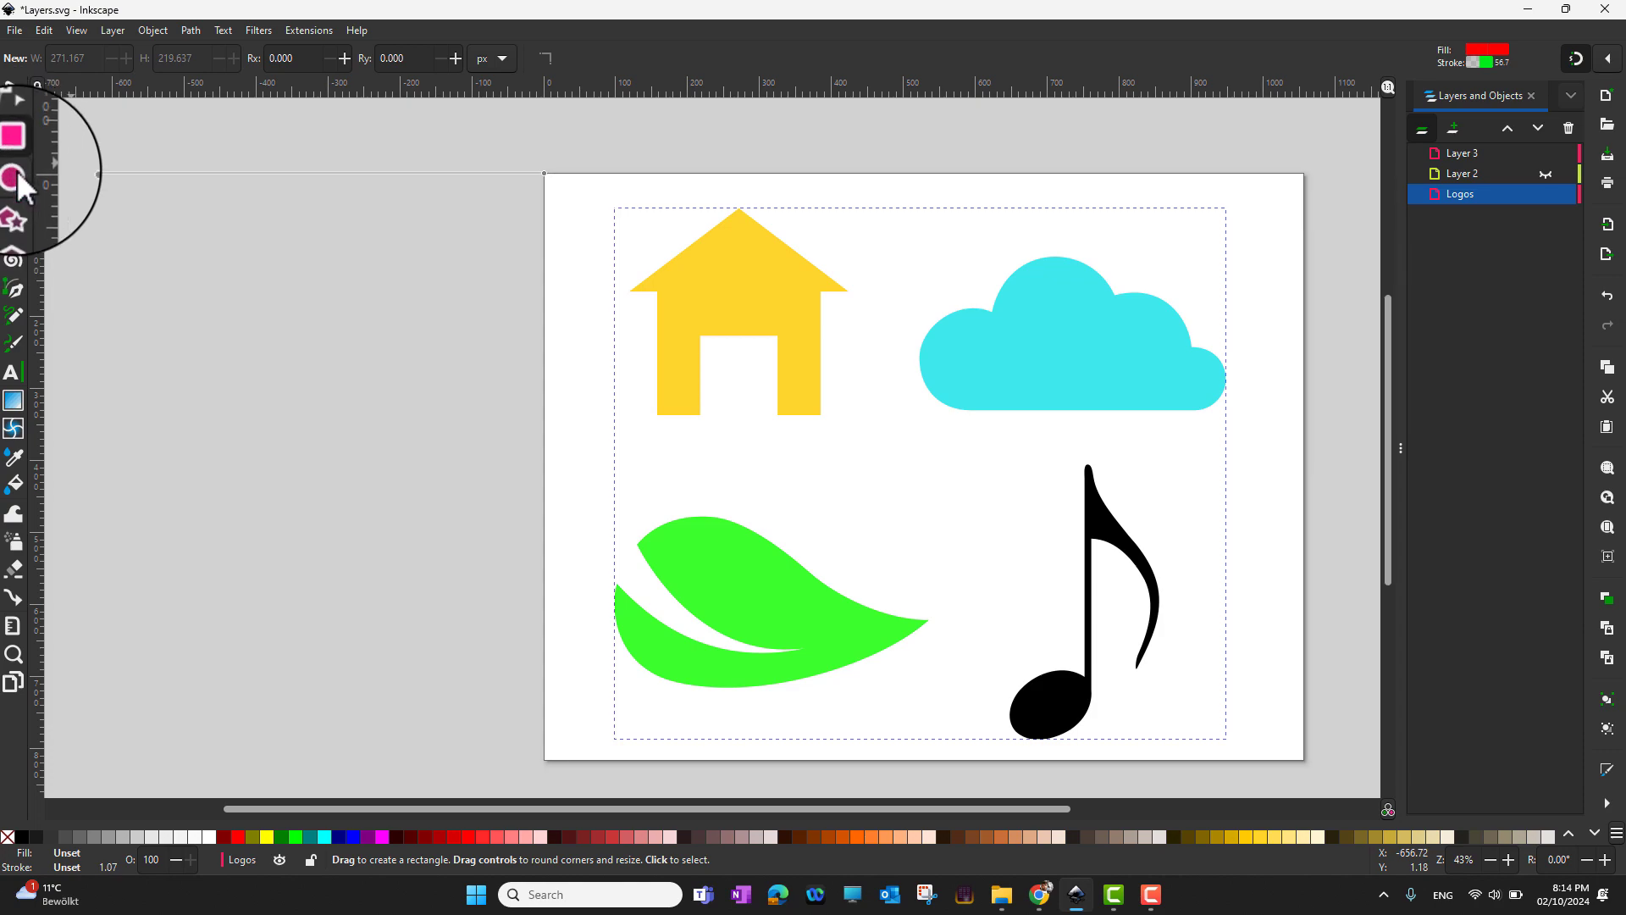
{"action": "left_click", "coordinate": [292, 836]}
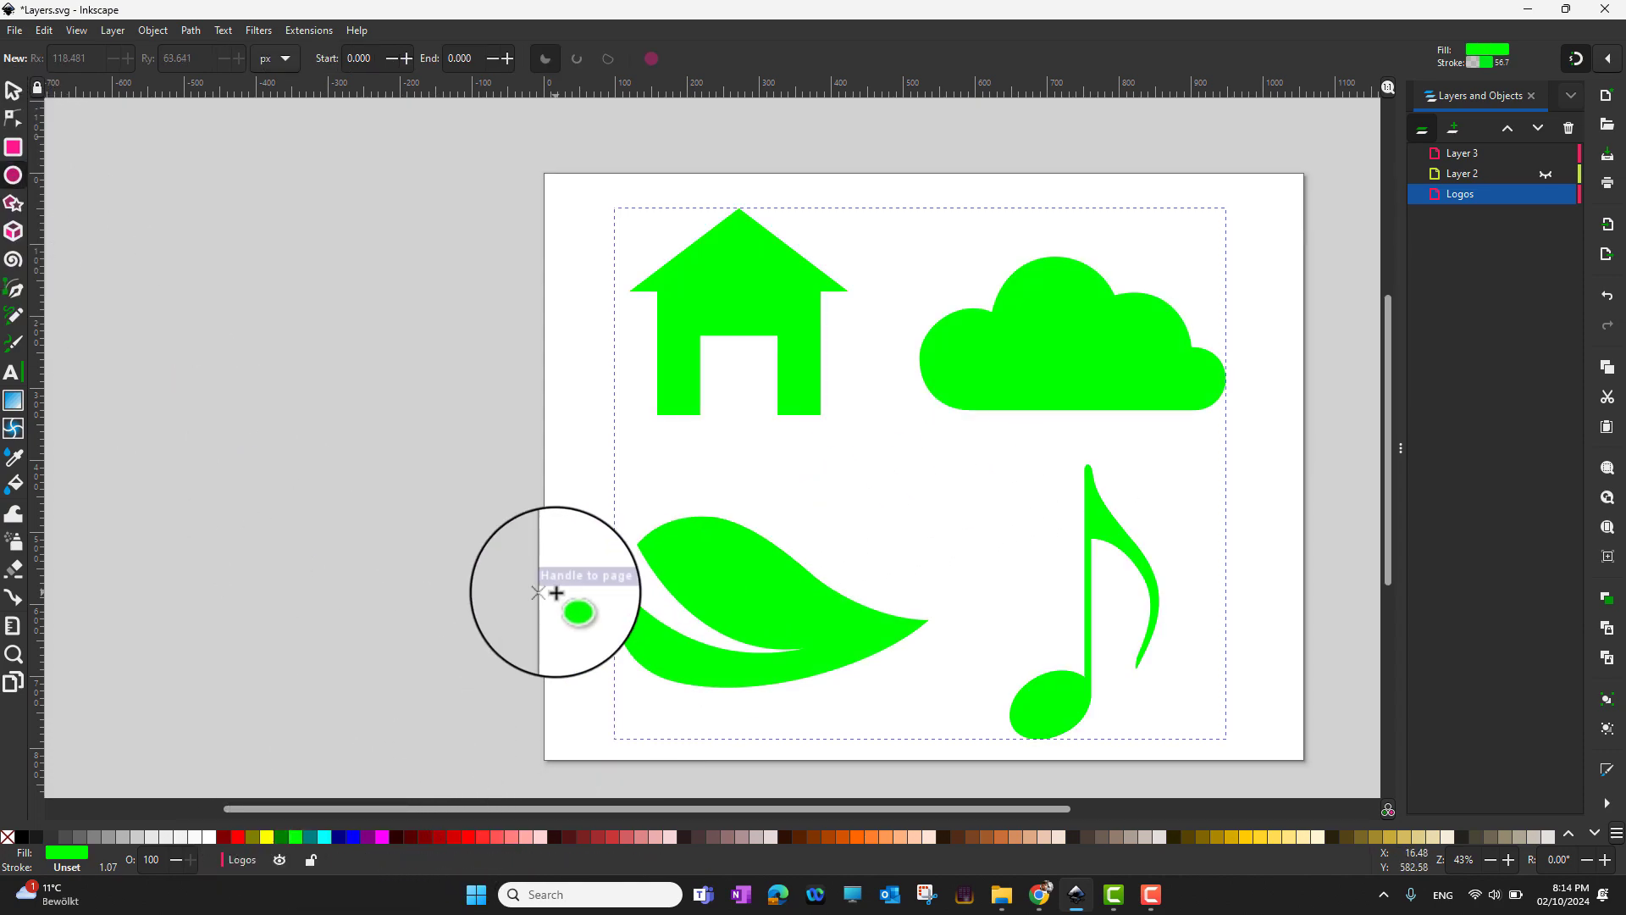
{"action": "key", "text": "ctrl+z"}
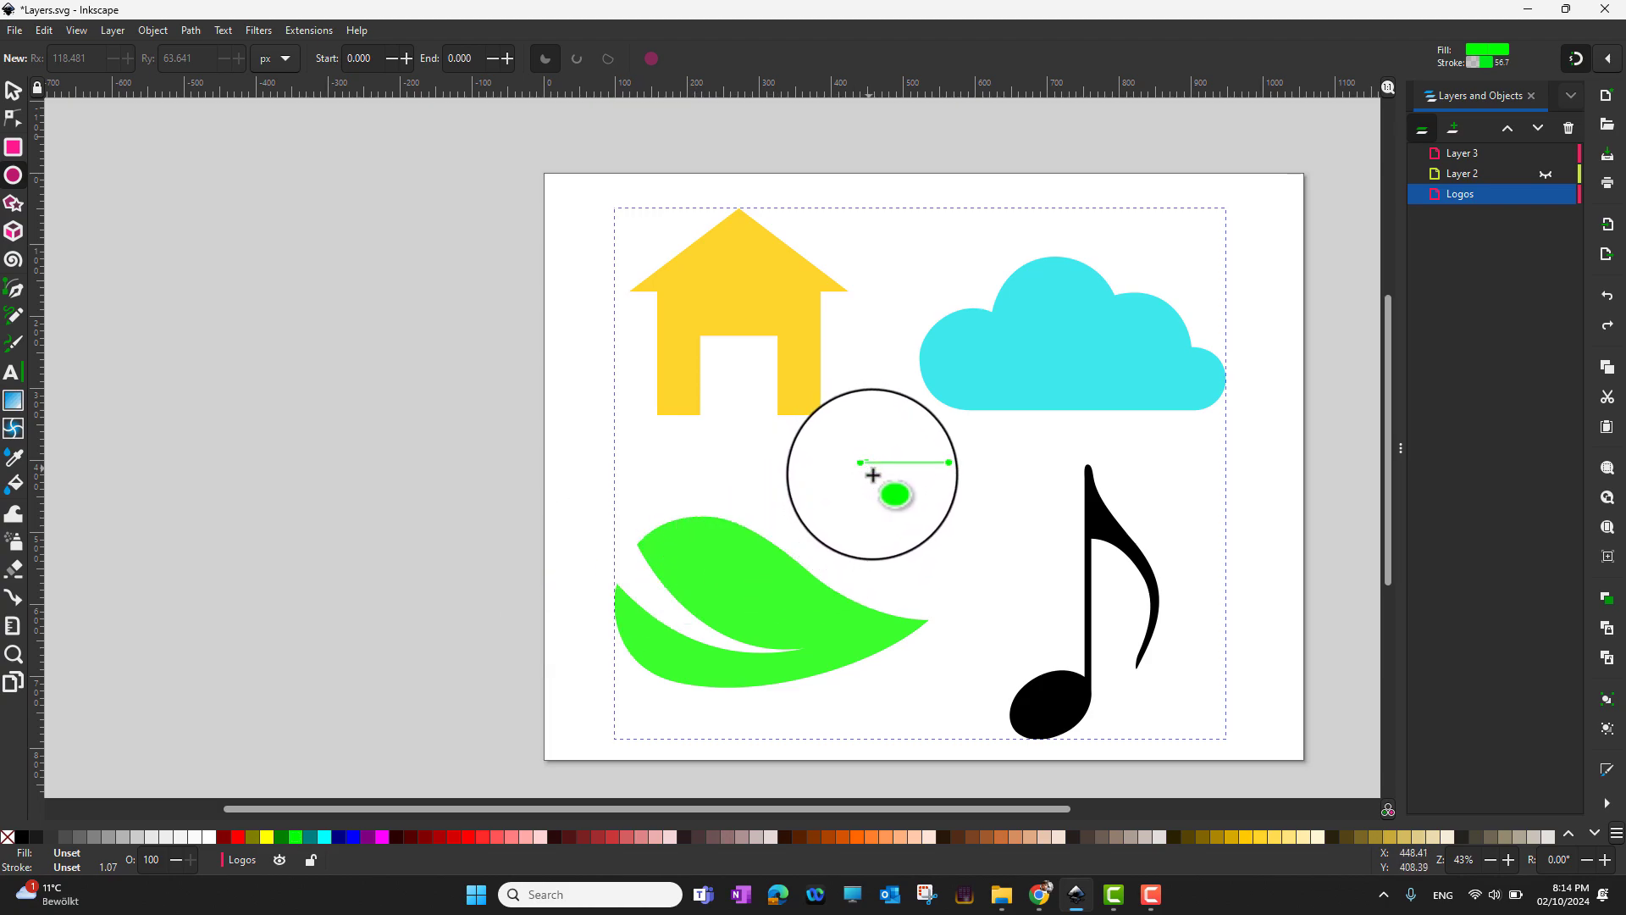
{"action": "left_click_drag", "start_coordinate": [873, 475], "coordinate": [969, 547]}
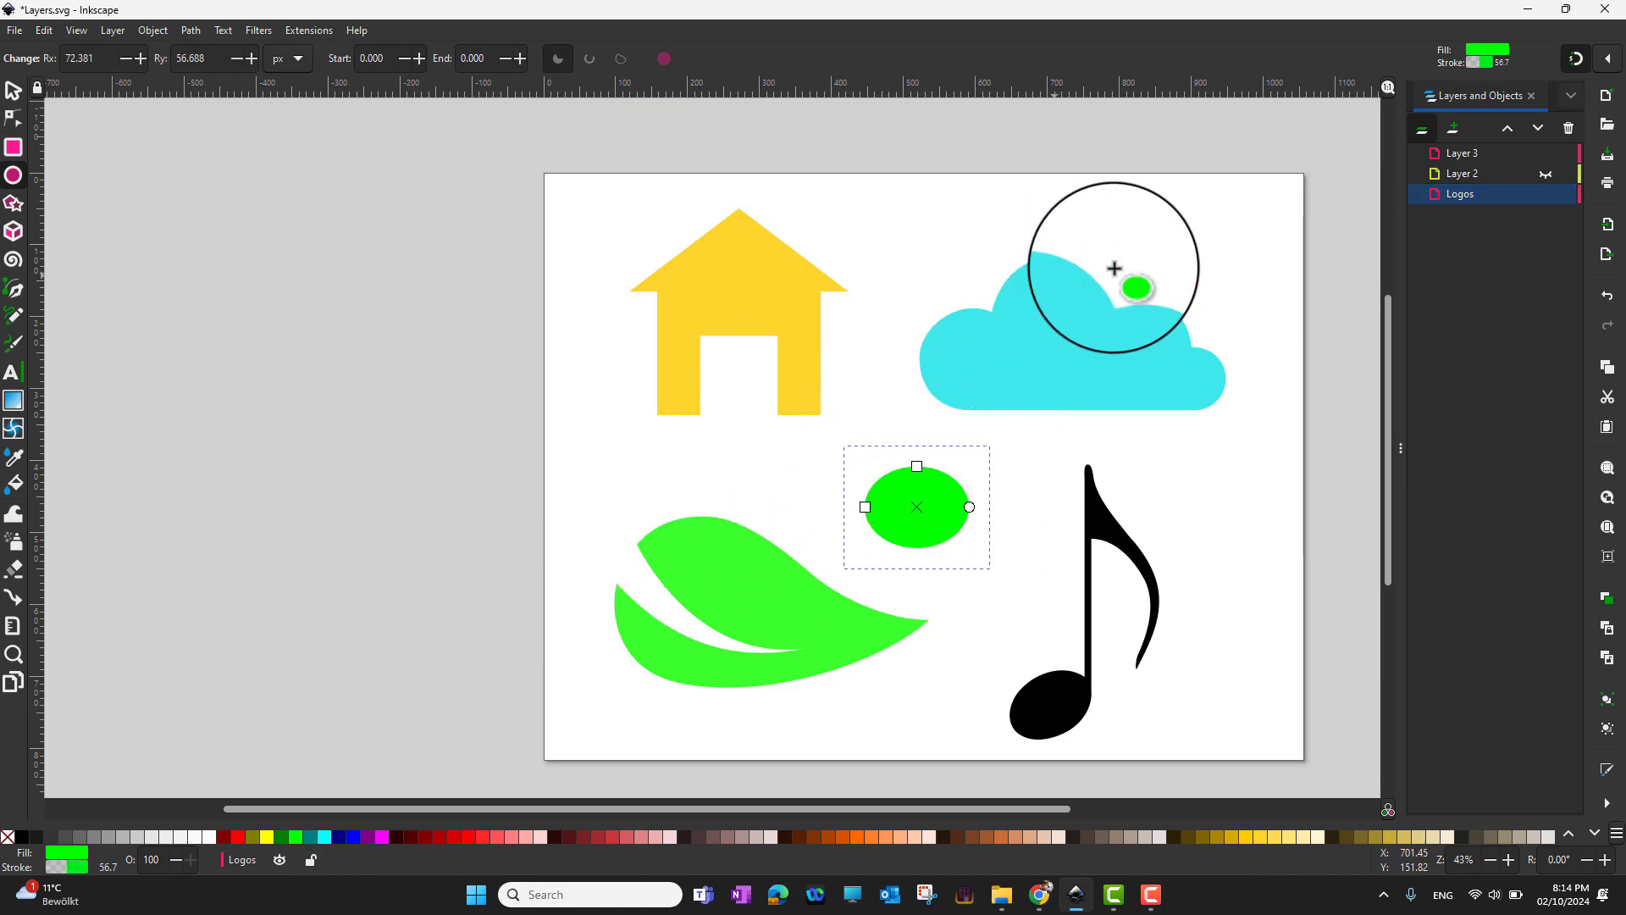
{"action": "key", "text": "Escape"}
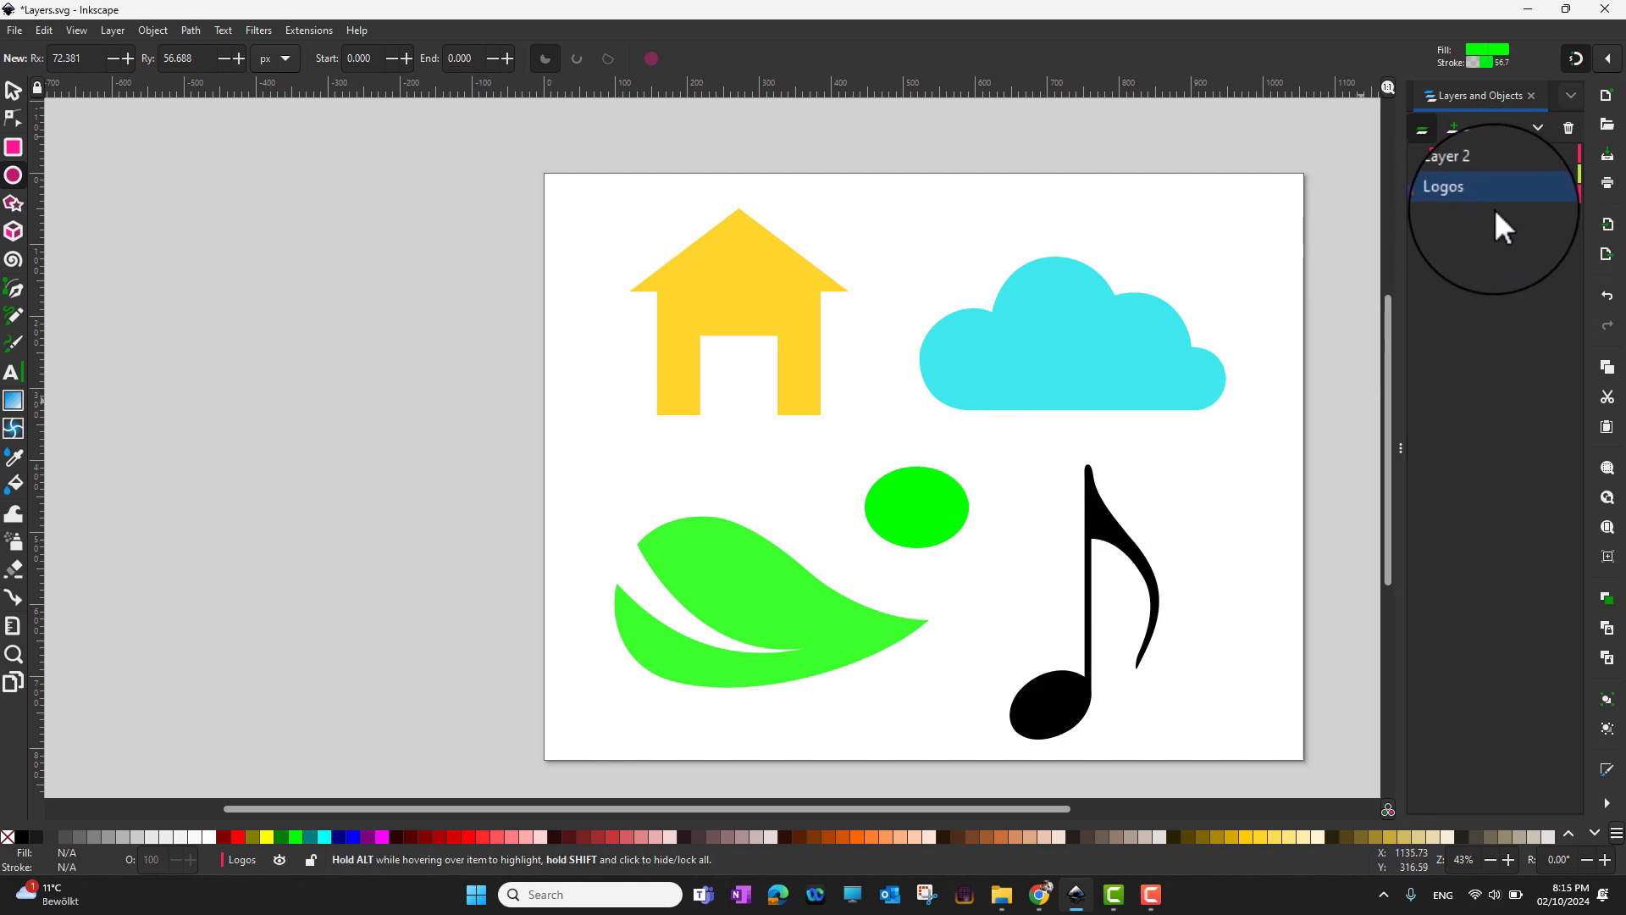
Make Layer 2 the current layer and show it, leaving no object selected
{"action": "left_click", "coordinate": [1477, 176]}
{"action": "left_click", "coordinate": [1477, 189]}
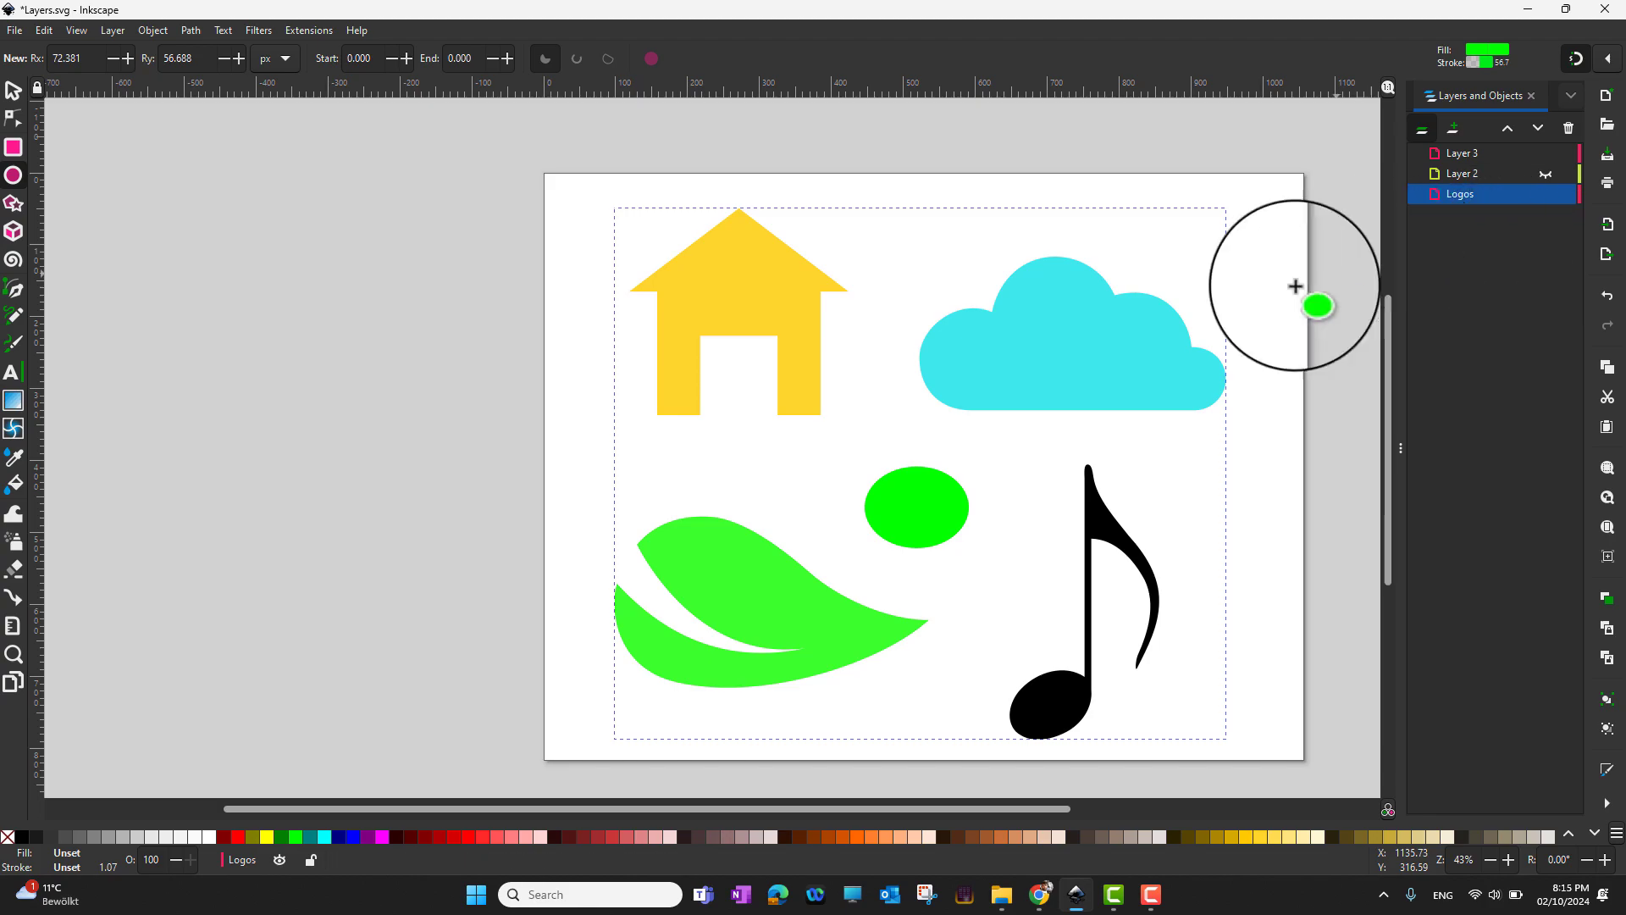
{"action": "left_click", "coordinate": [1470, 175]}
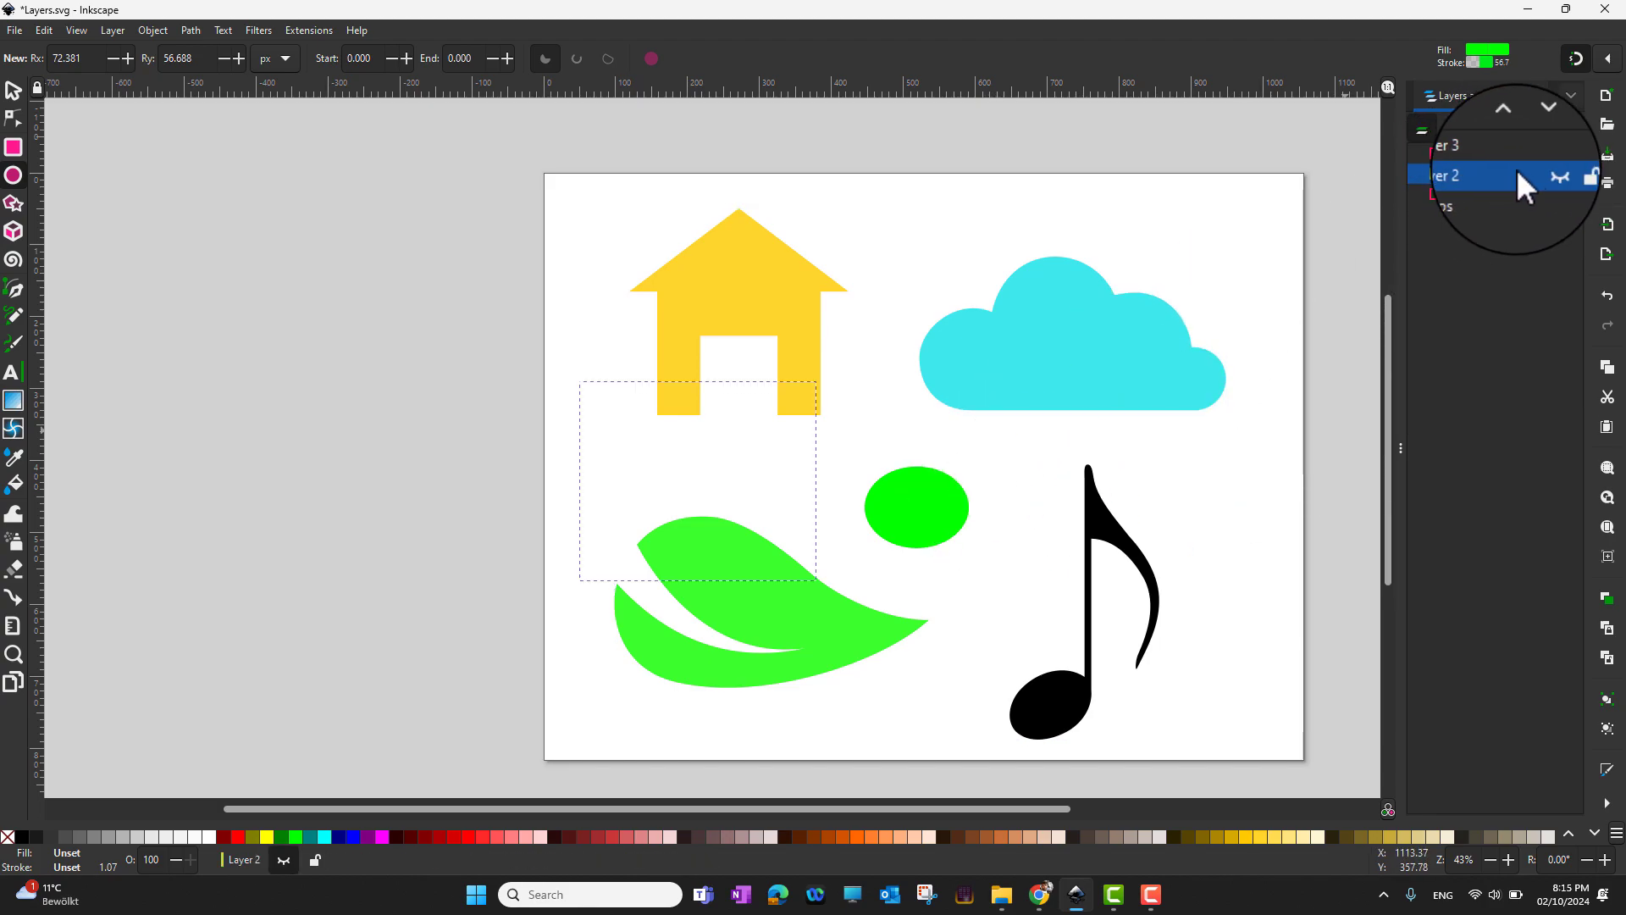
{"action": "left_click", "coordinate": [1548, 170]}
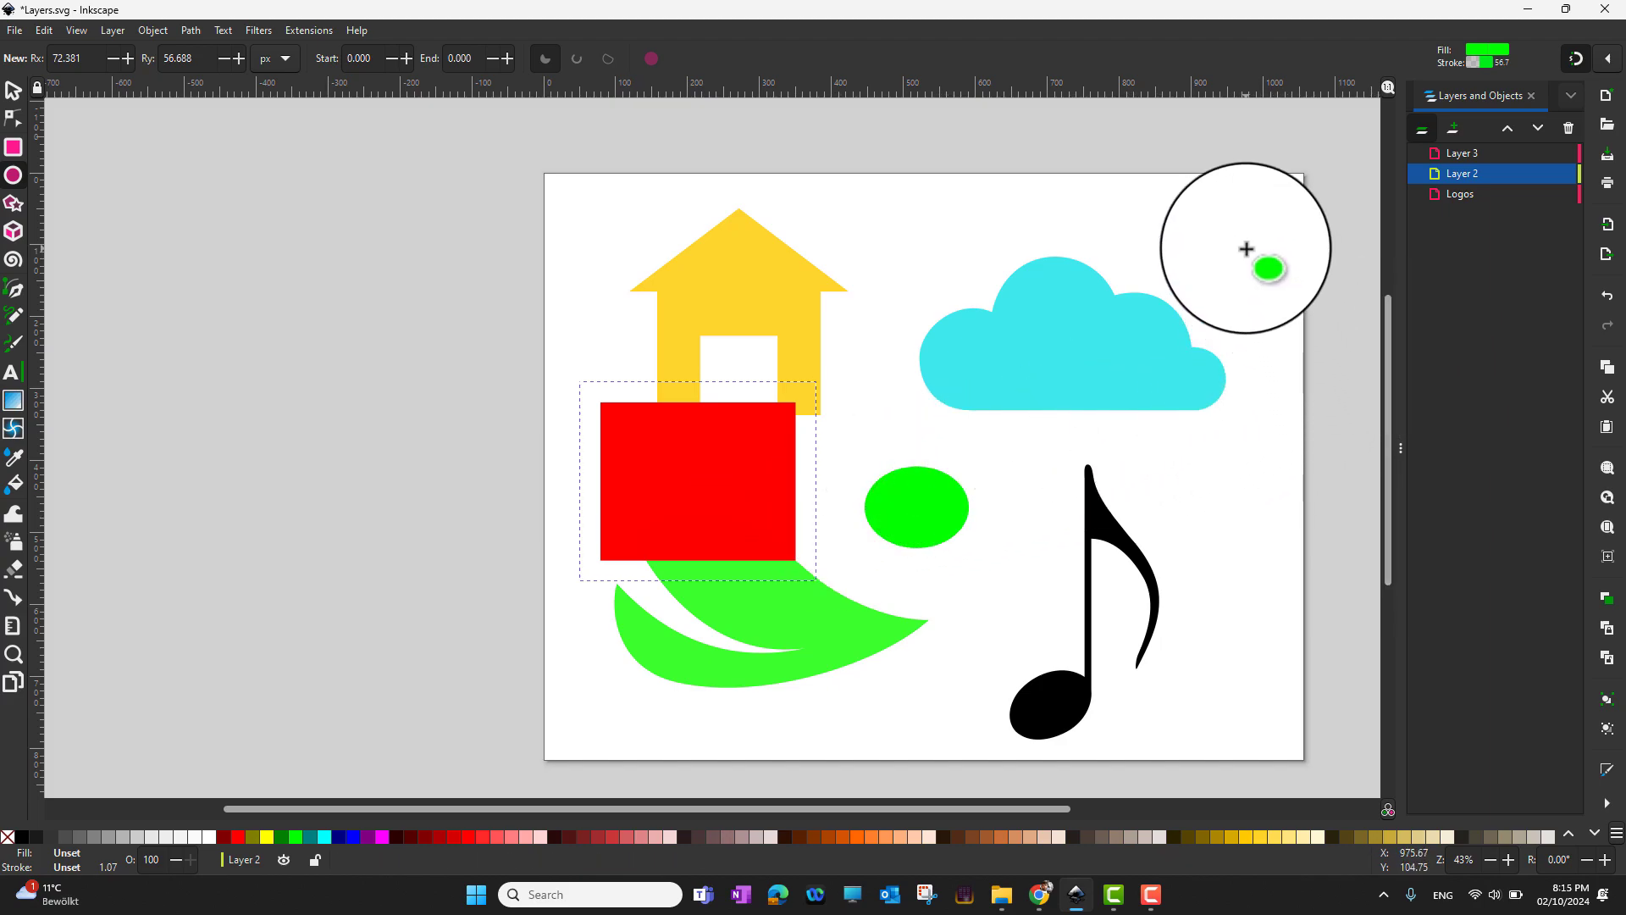
{"action": "left_click", "coordinate": [1218, 258]}
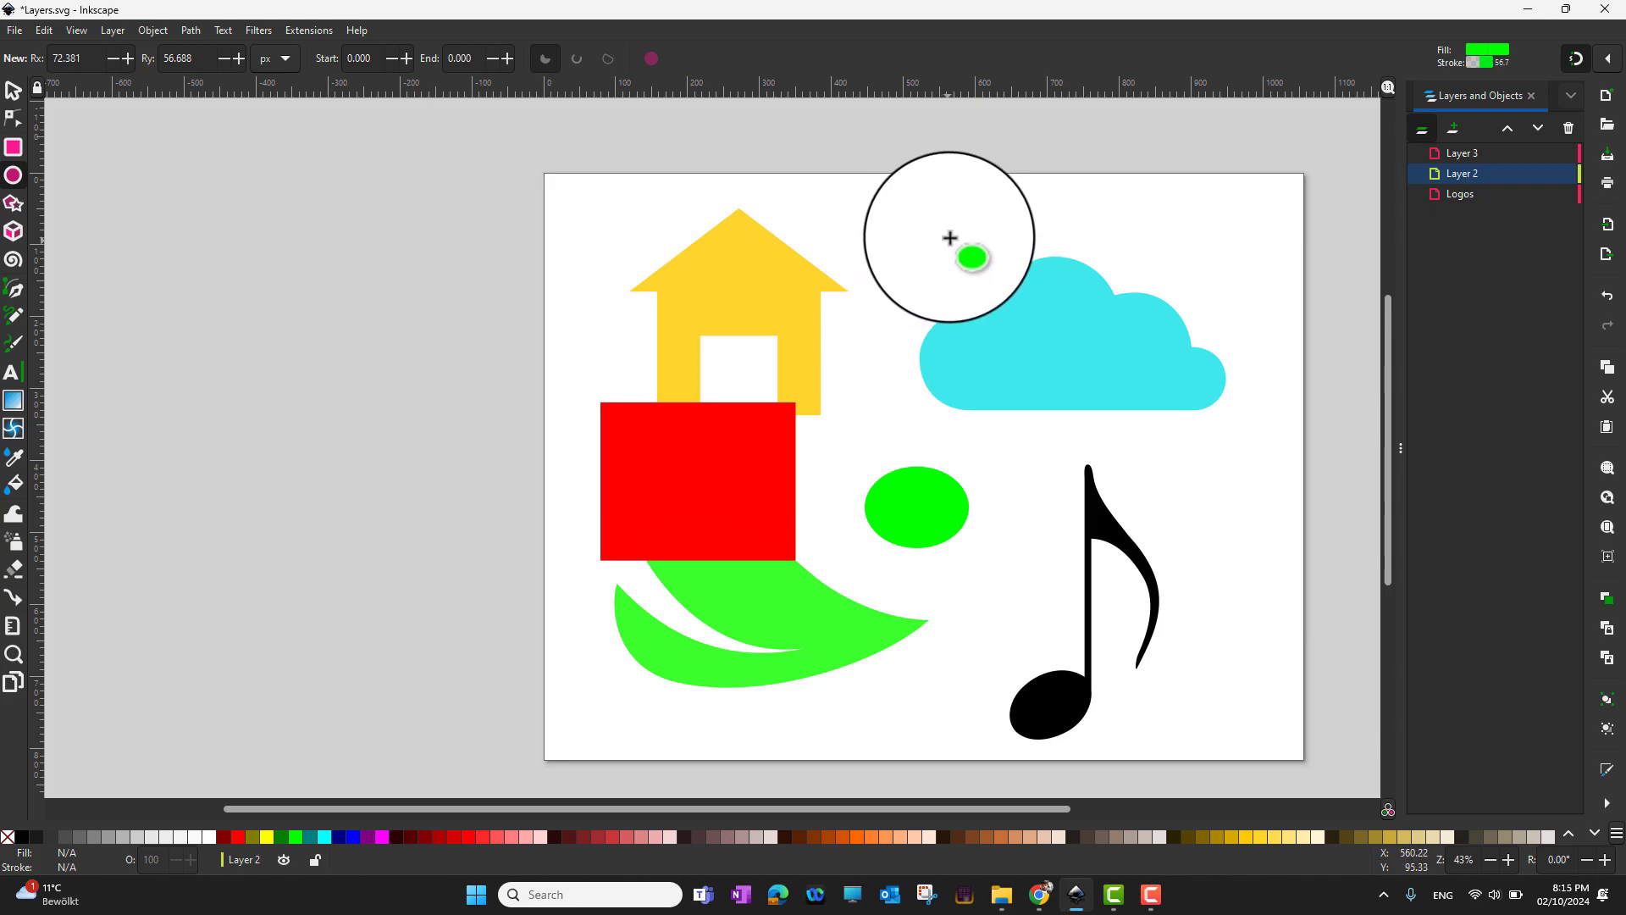
Cut the red rectangle from Layer 2
{"action": "key", "text": "s"}
{"action": "left_click", "coordinate": [740, 485]}
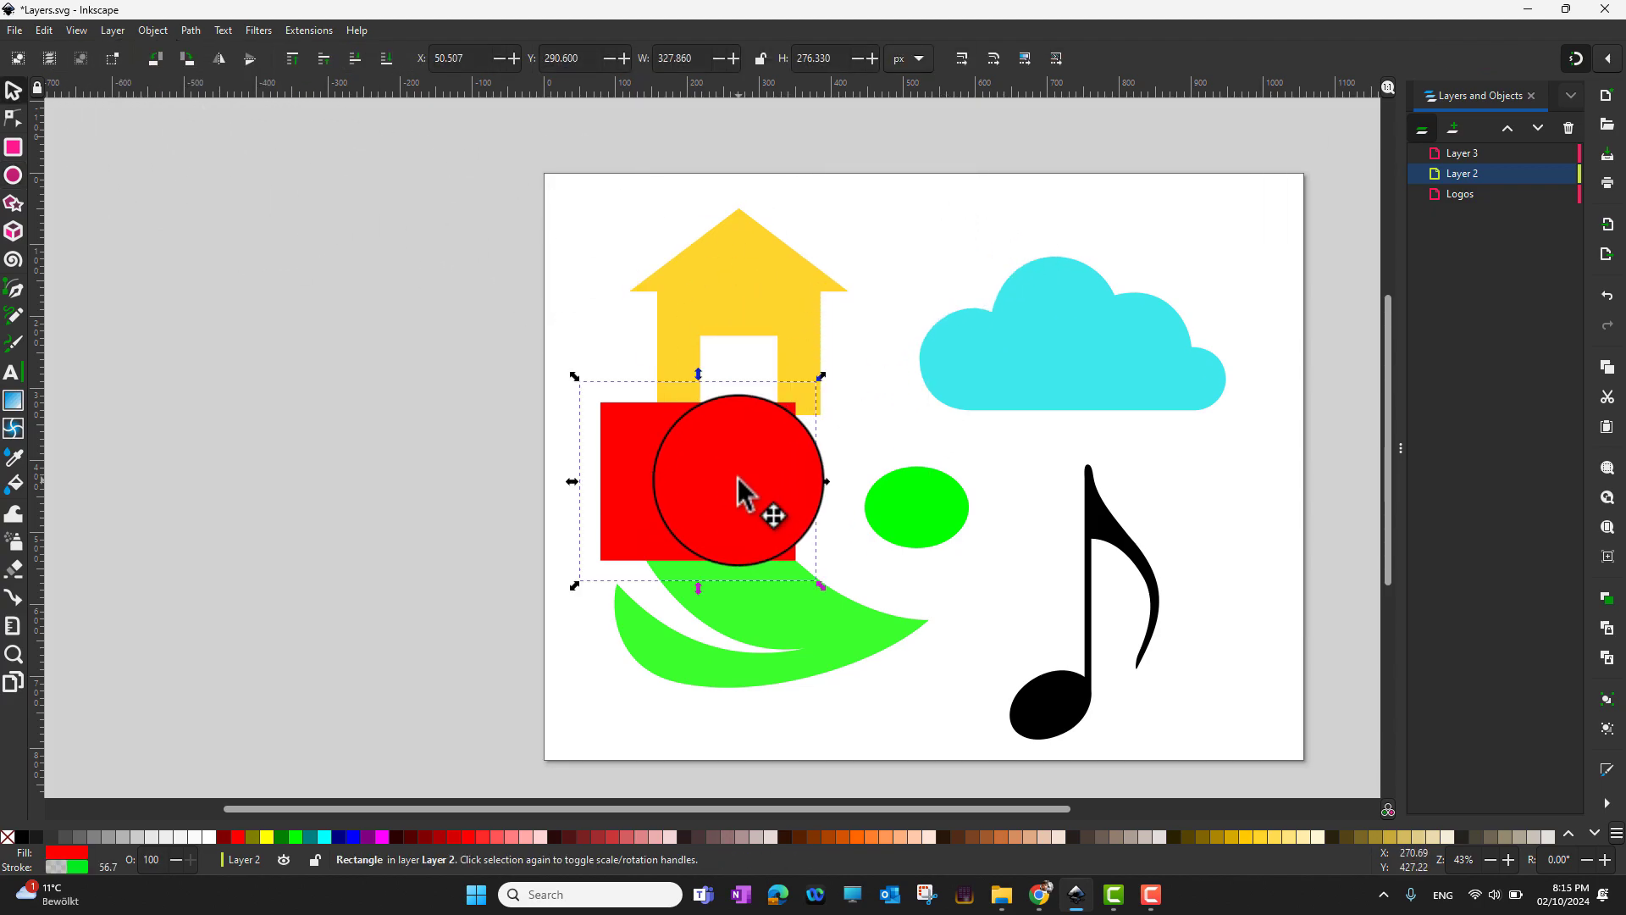
{"action": "left_click_drag", "start_coordinate": [737, 480], "coordinate": [696, 470]}
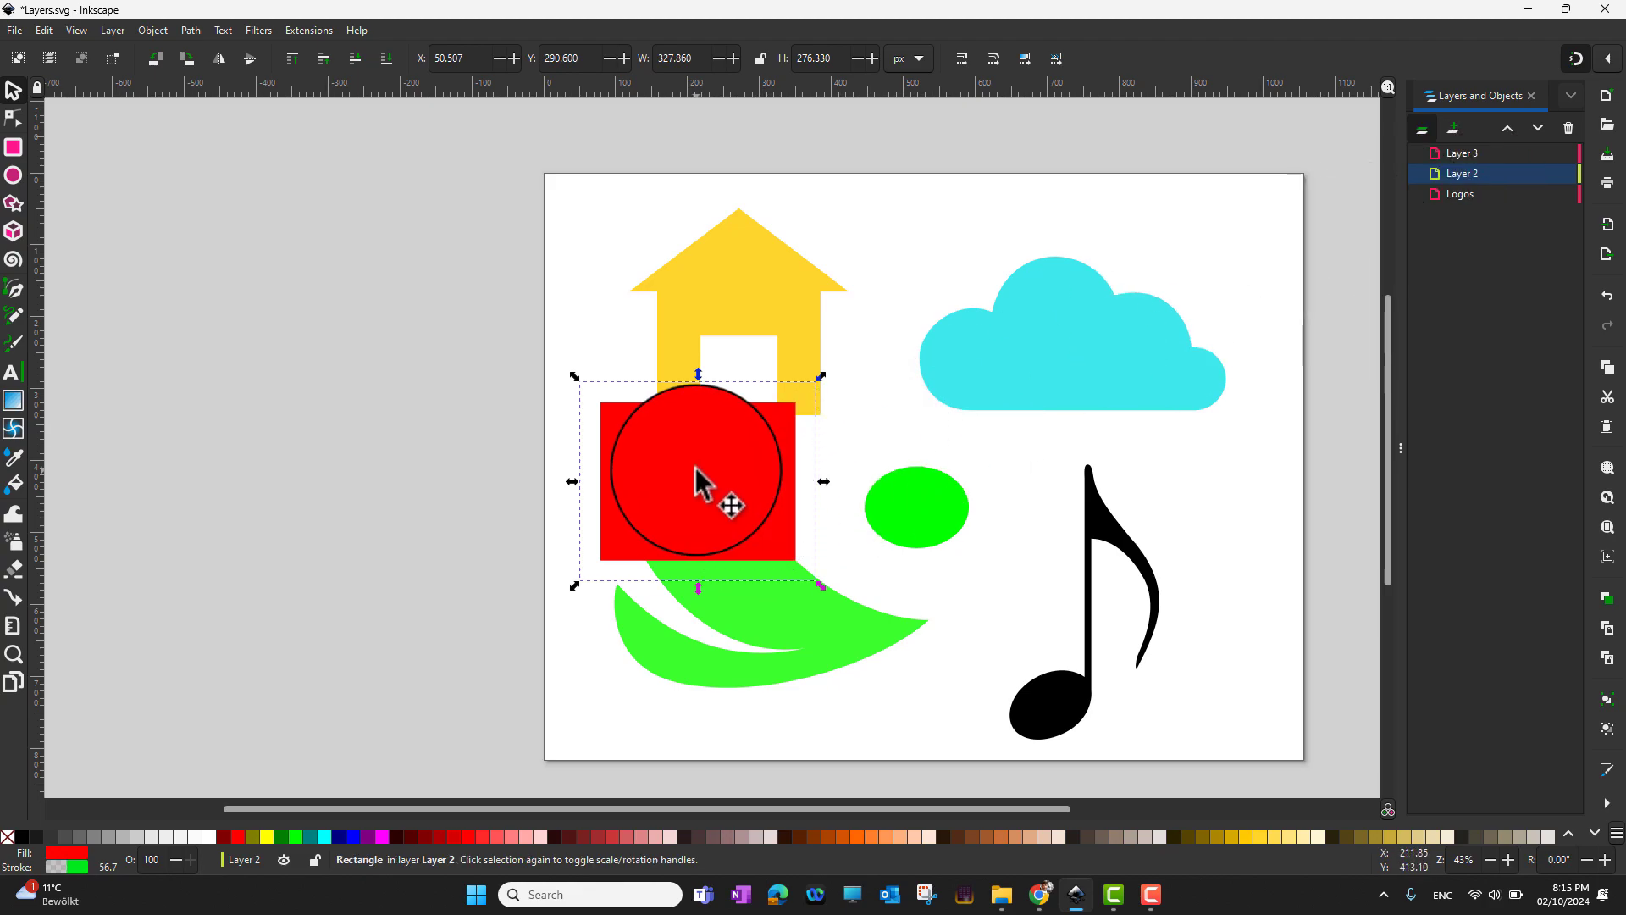
{"action": "key", "text": "Delete"}
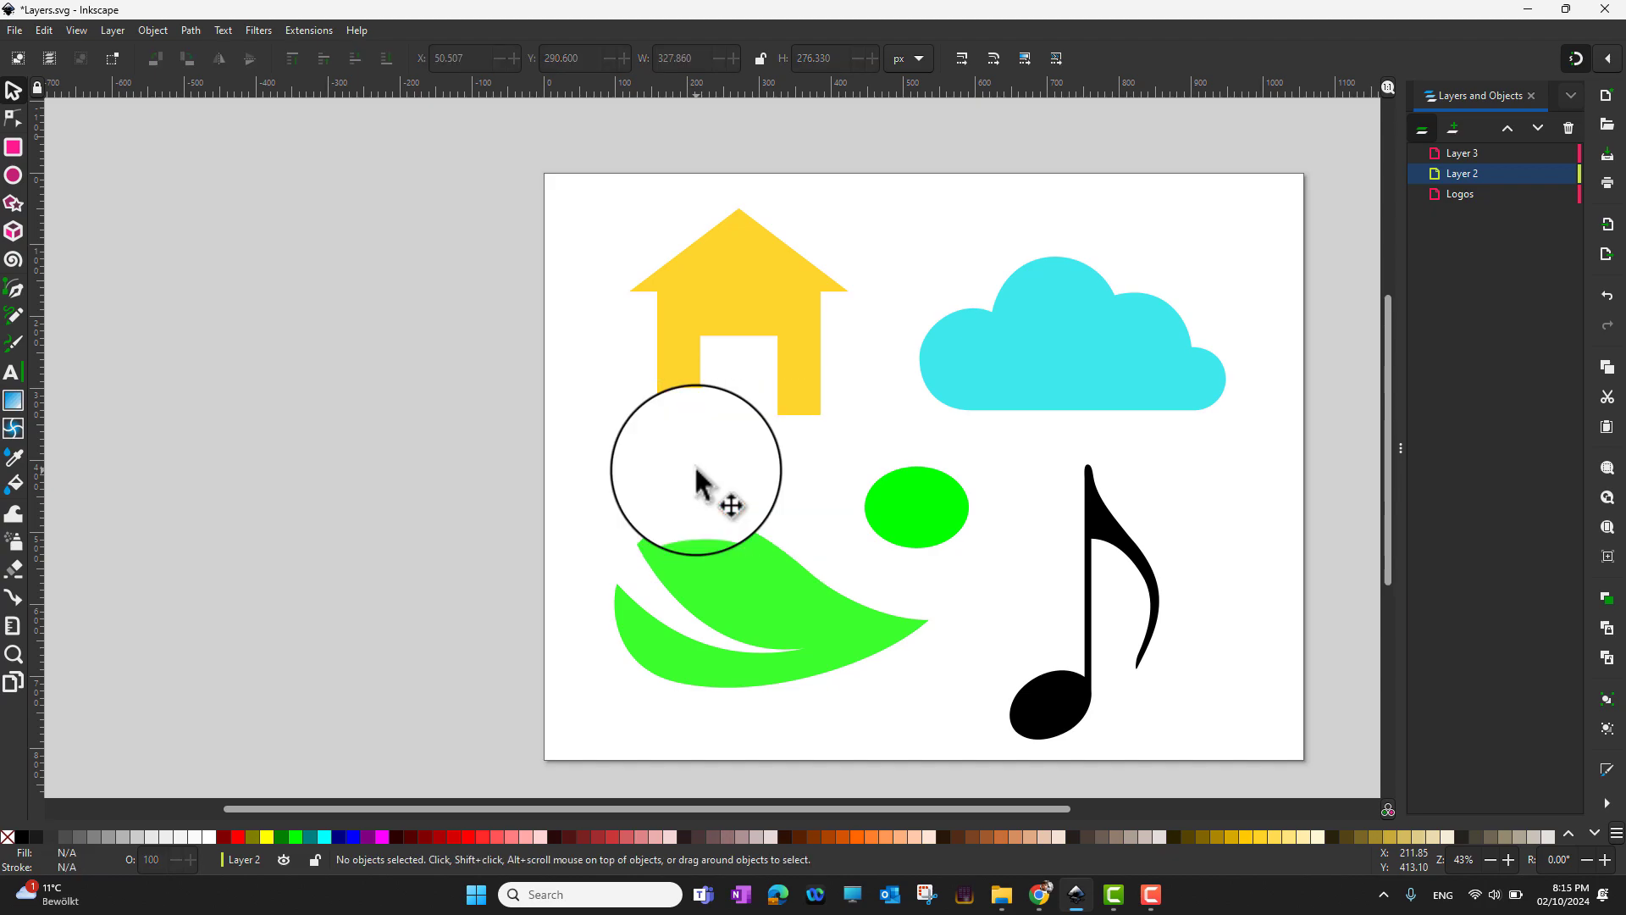
Paste the red rectangle onto the Logos layer, over the leaf and just below the house, and deselect it
{"action": "double_click", "coordinate": [1459, 190]}
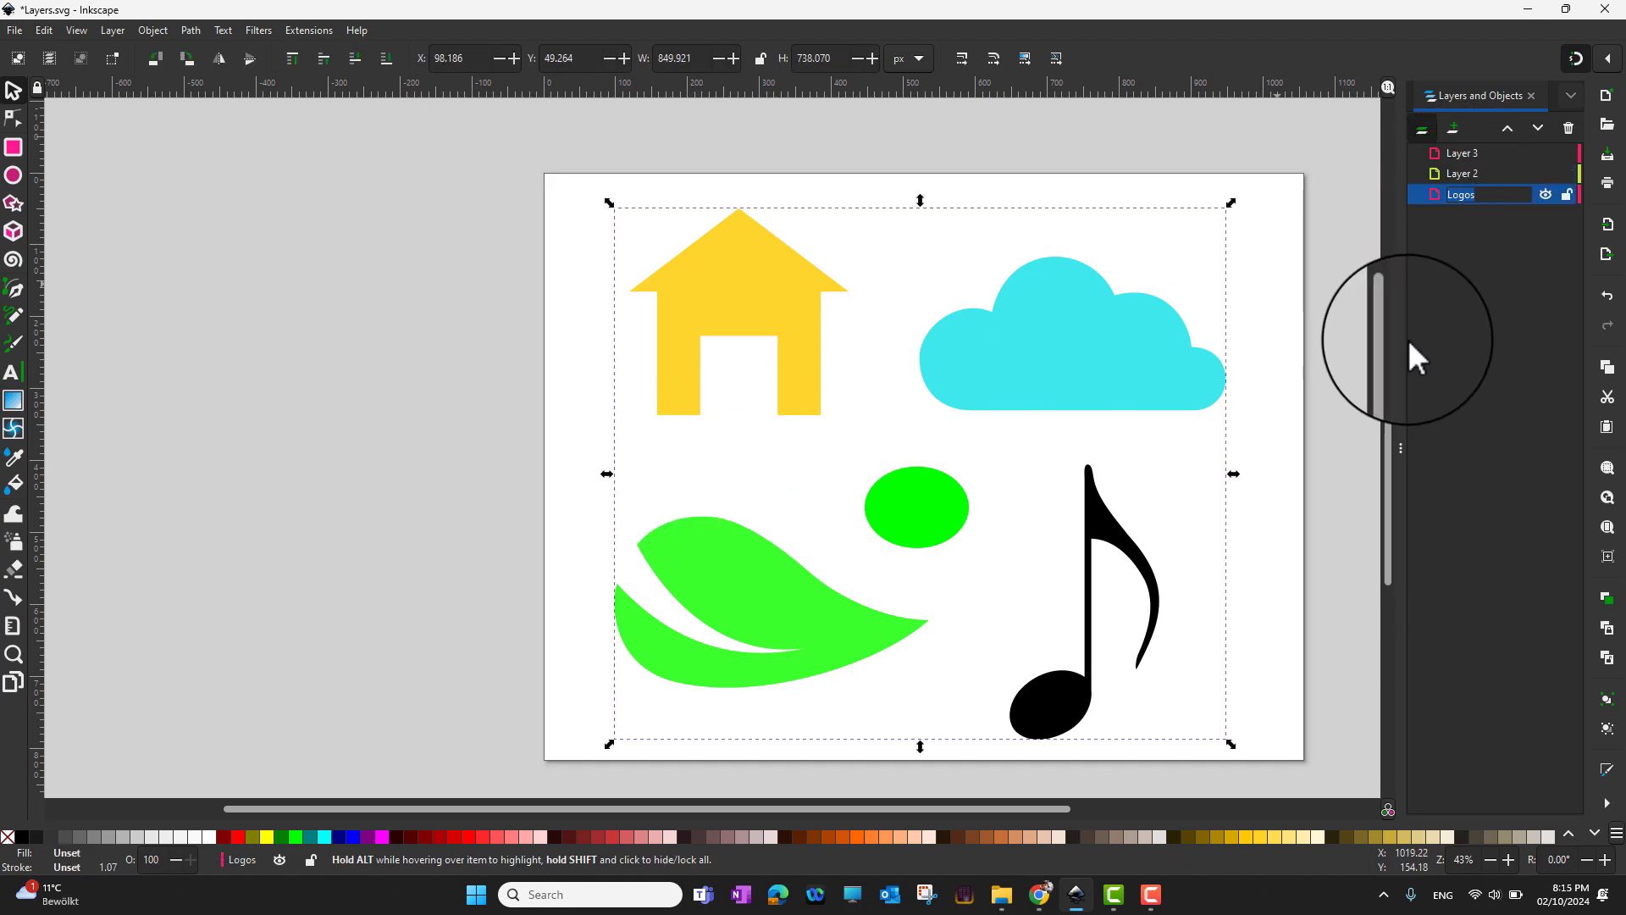
{"action": "key", "text": "Return"}
{"action": "left_click", "coordinate": [720, 454]}
{"action": "right_click", "coordinate": [720, 454]}
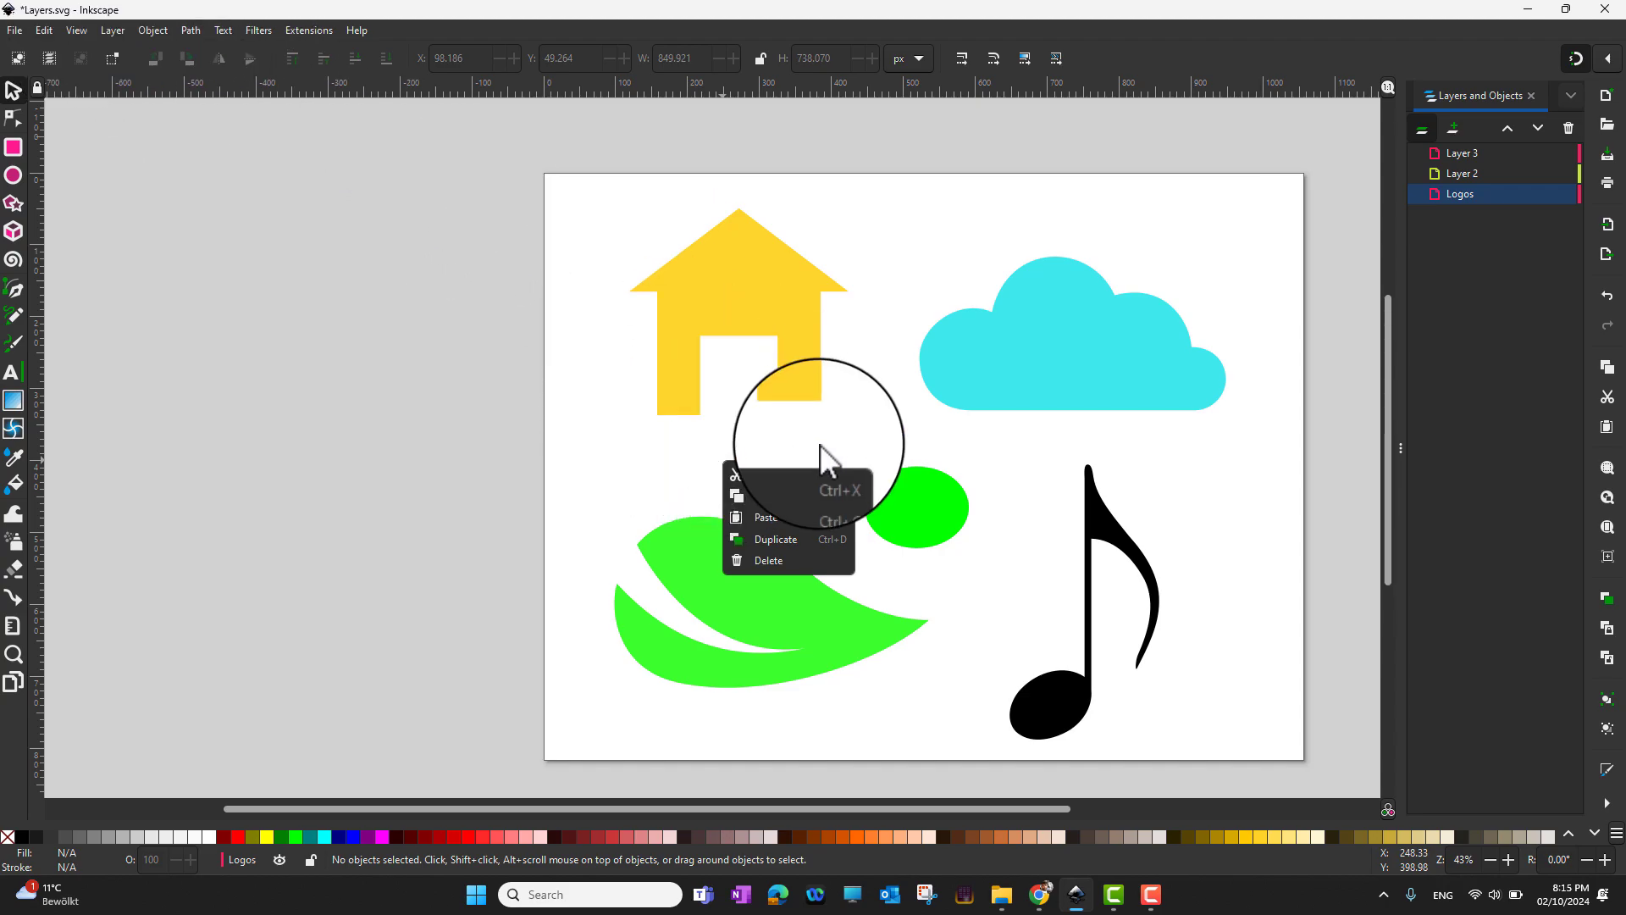
{"action": "left_click", "coordinate": [780, 518]}
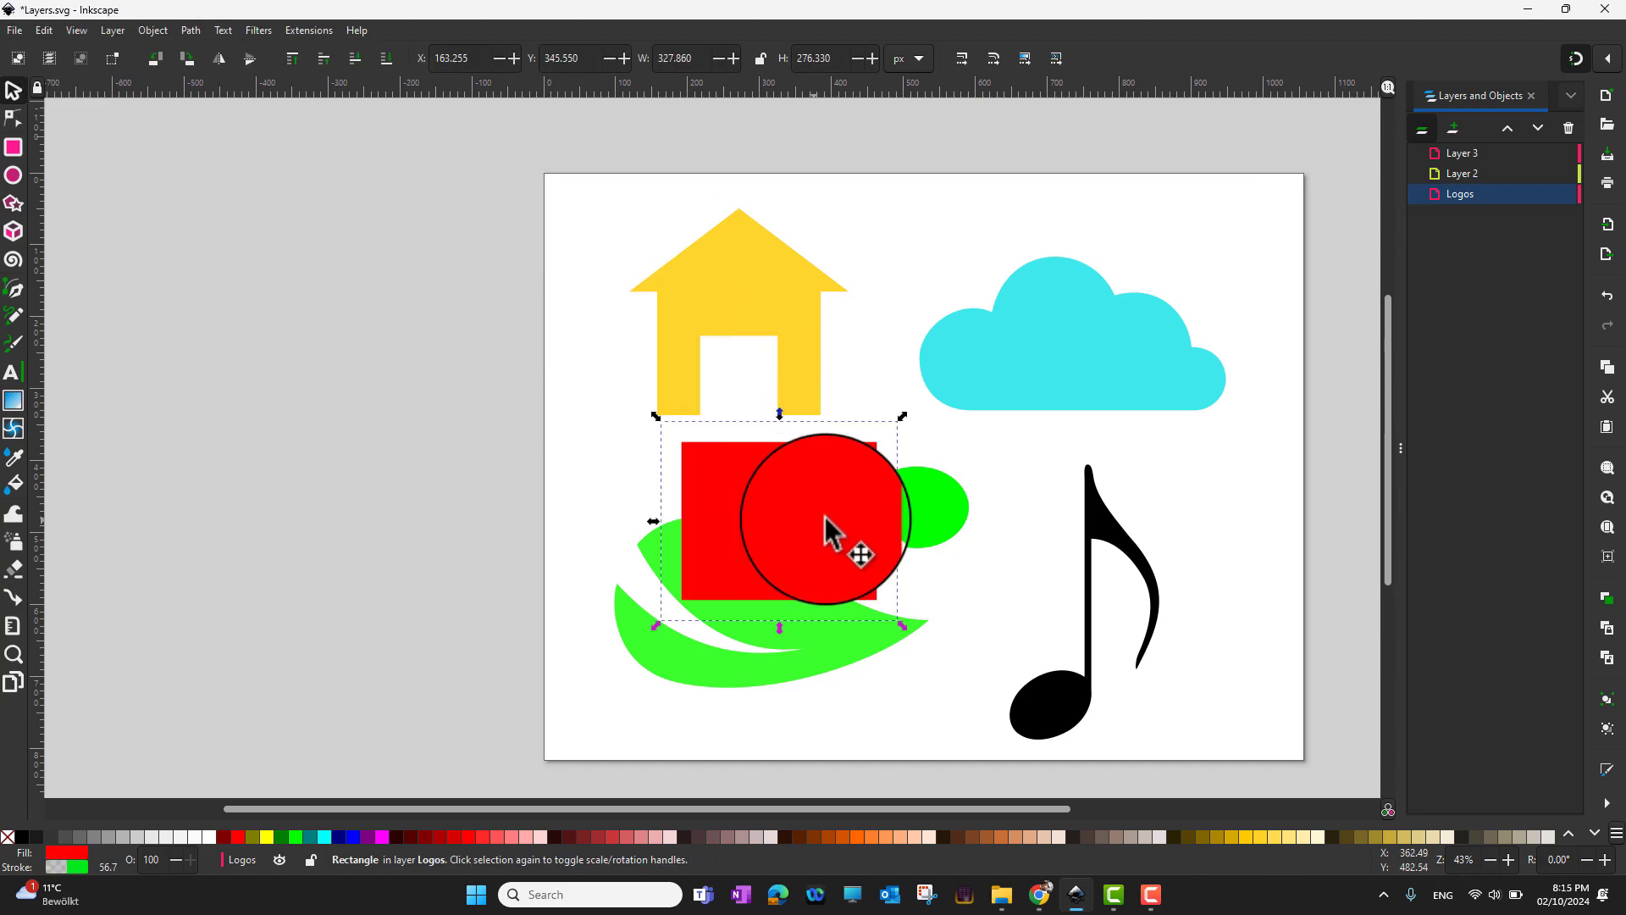
{"action": "left_click", "coordinate": [983, 608]}
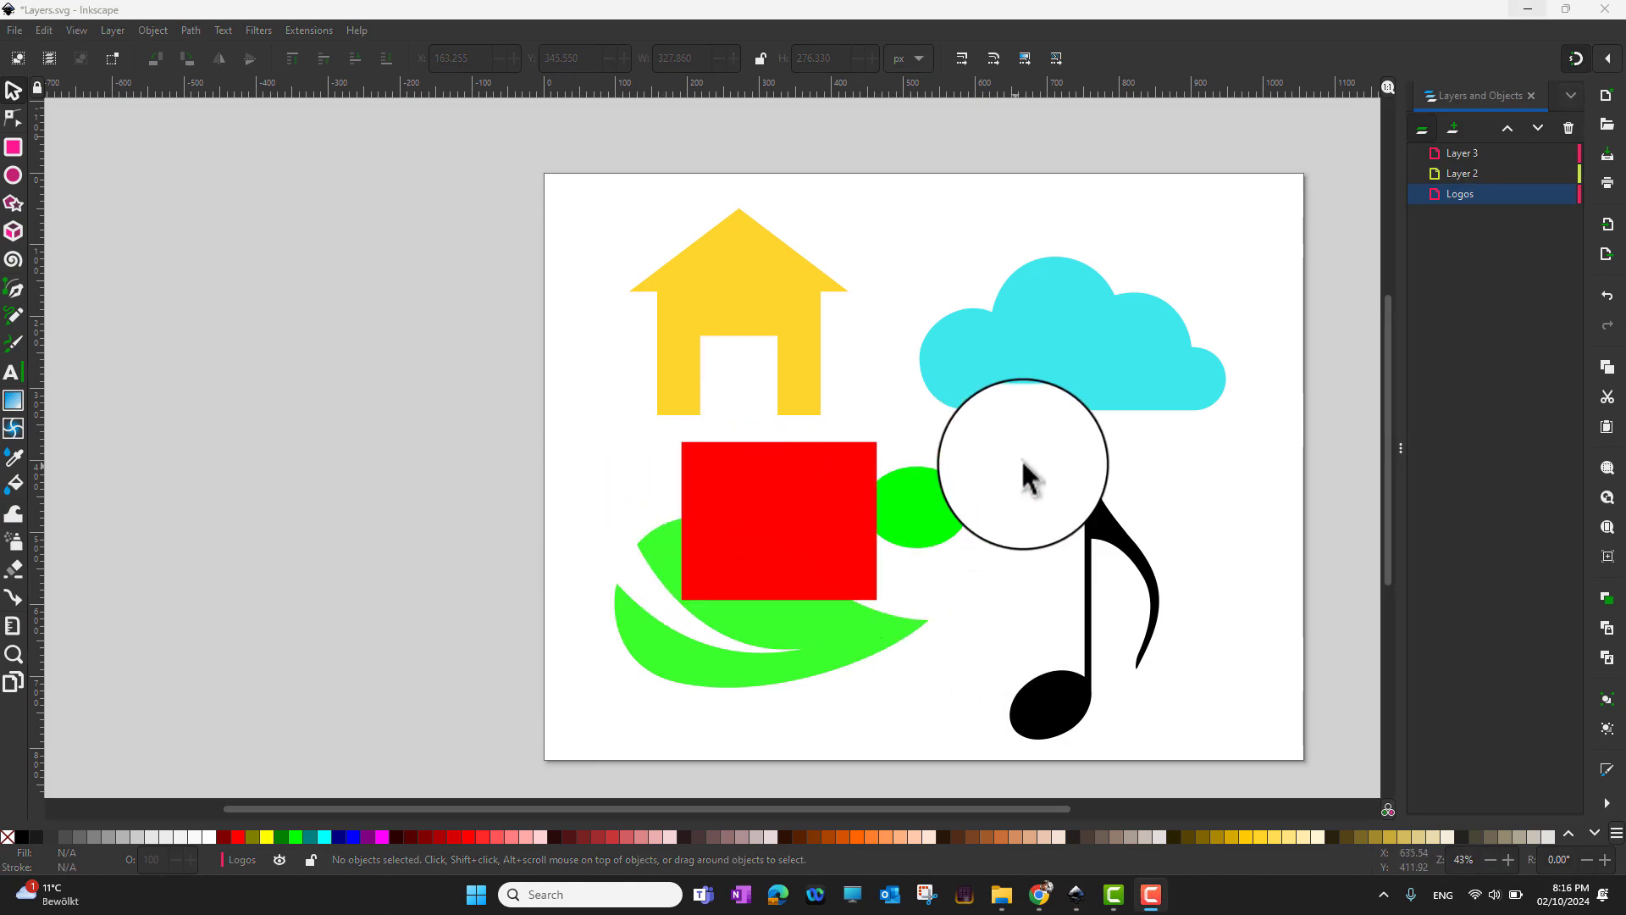
Move the red rectangle from the Logos layer to Layer 2
{"action": "left_click", "coordinate": [820, 497]}
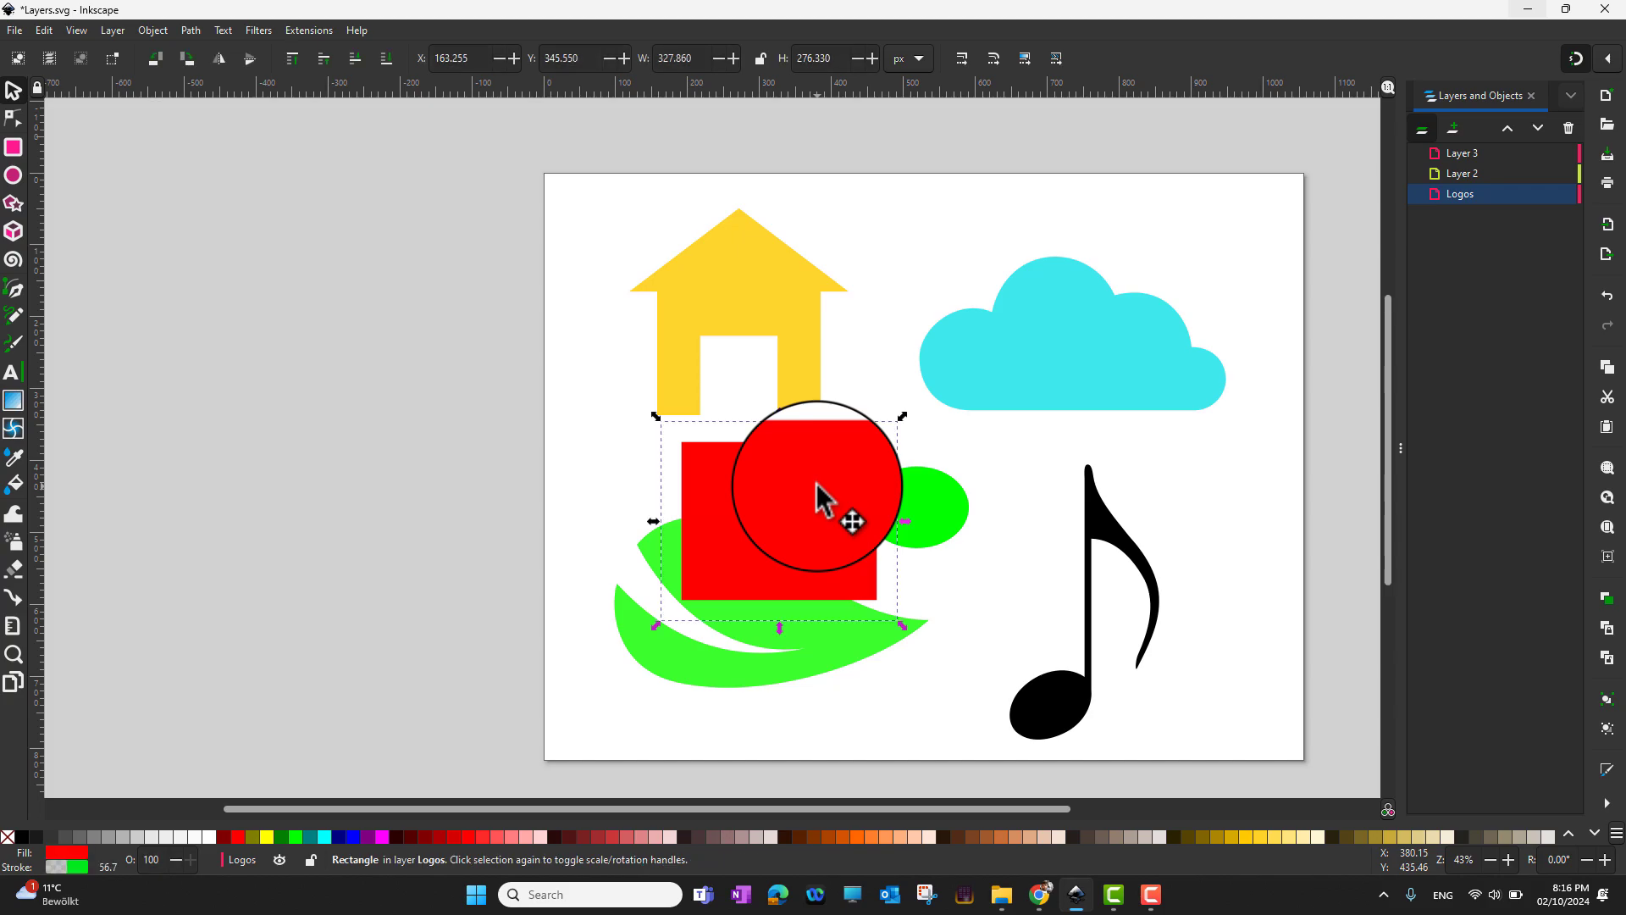
{"action": "left_click", "coordinate": [110, 31]}
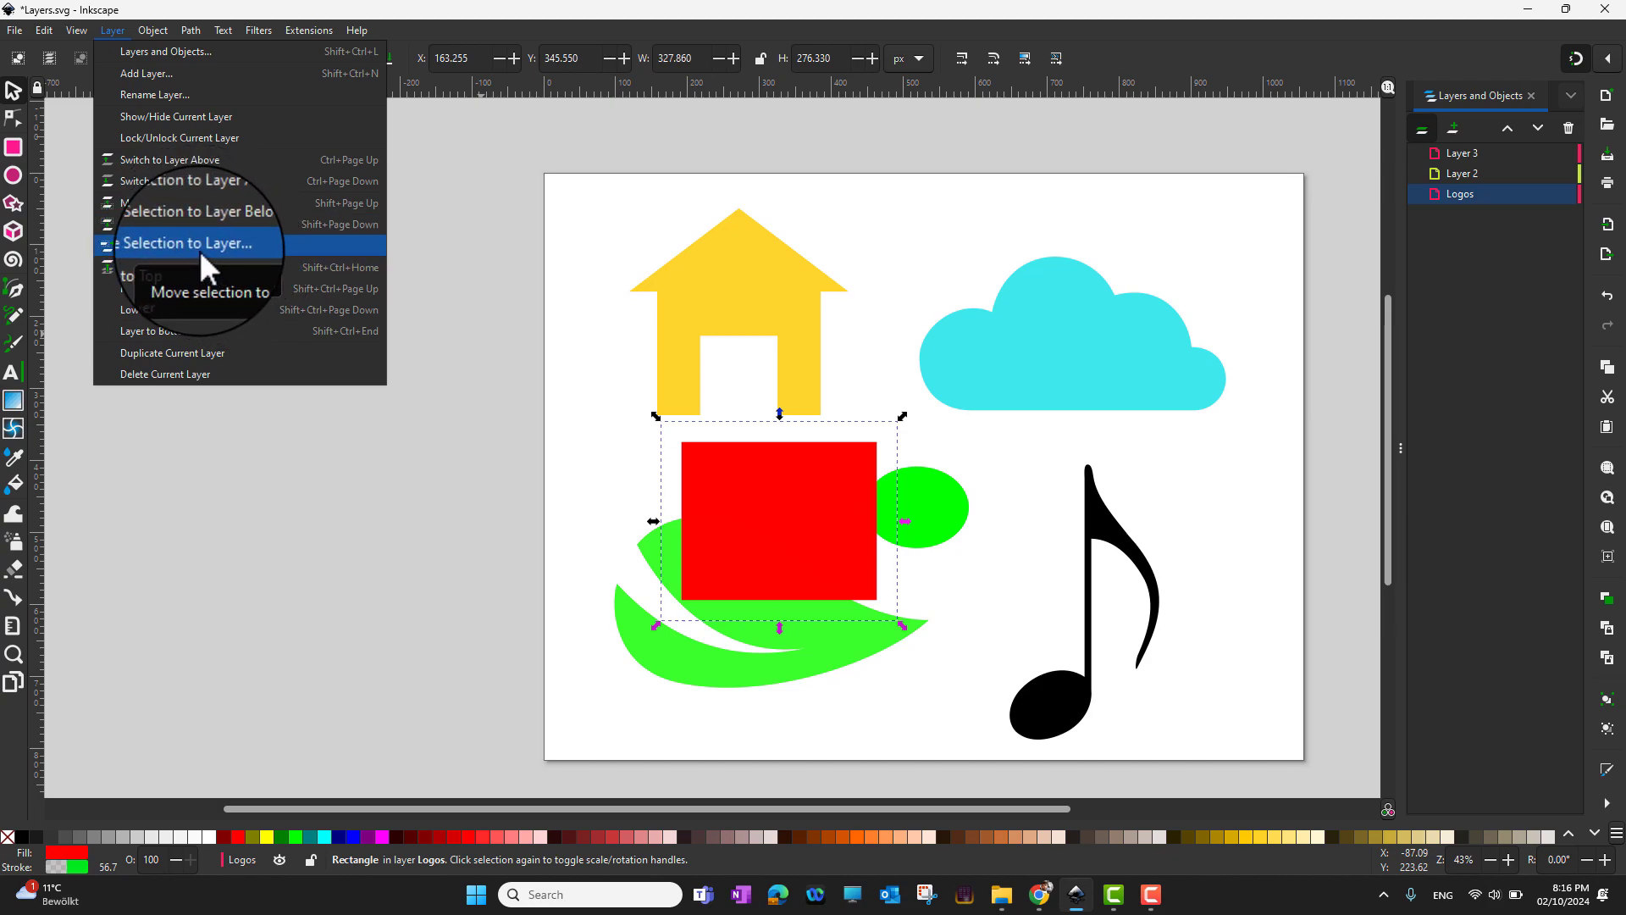
{"action": "left_click", "coordinate": [201, 248]}
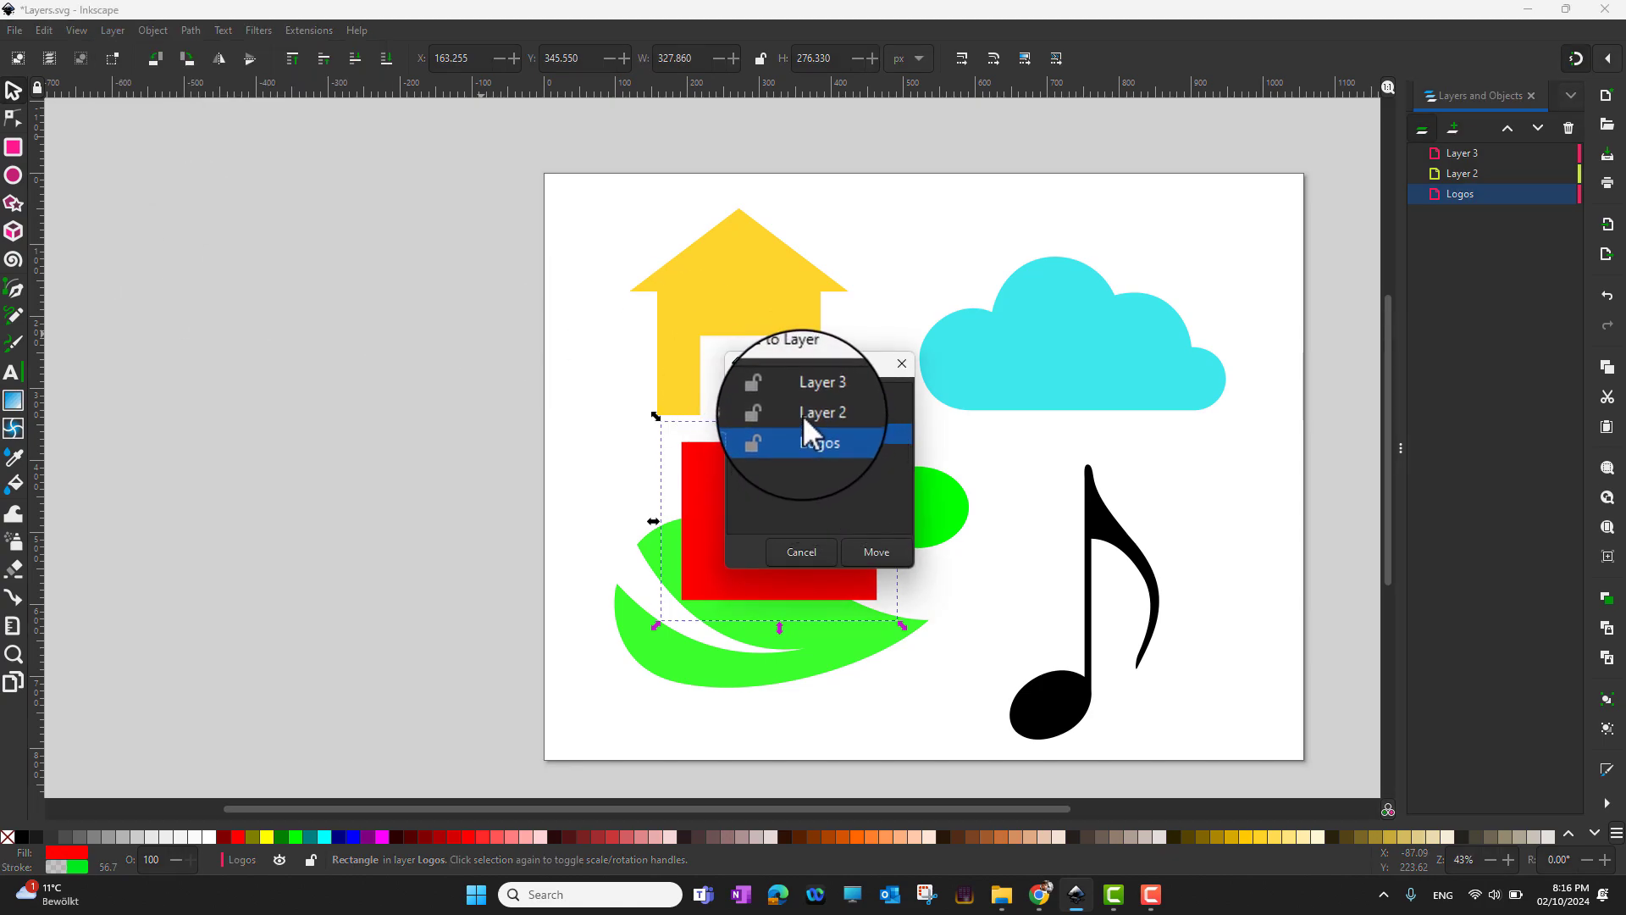
{"action": "left_click", "coordinate": [803, 415]}
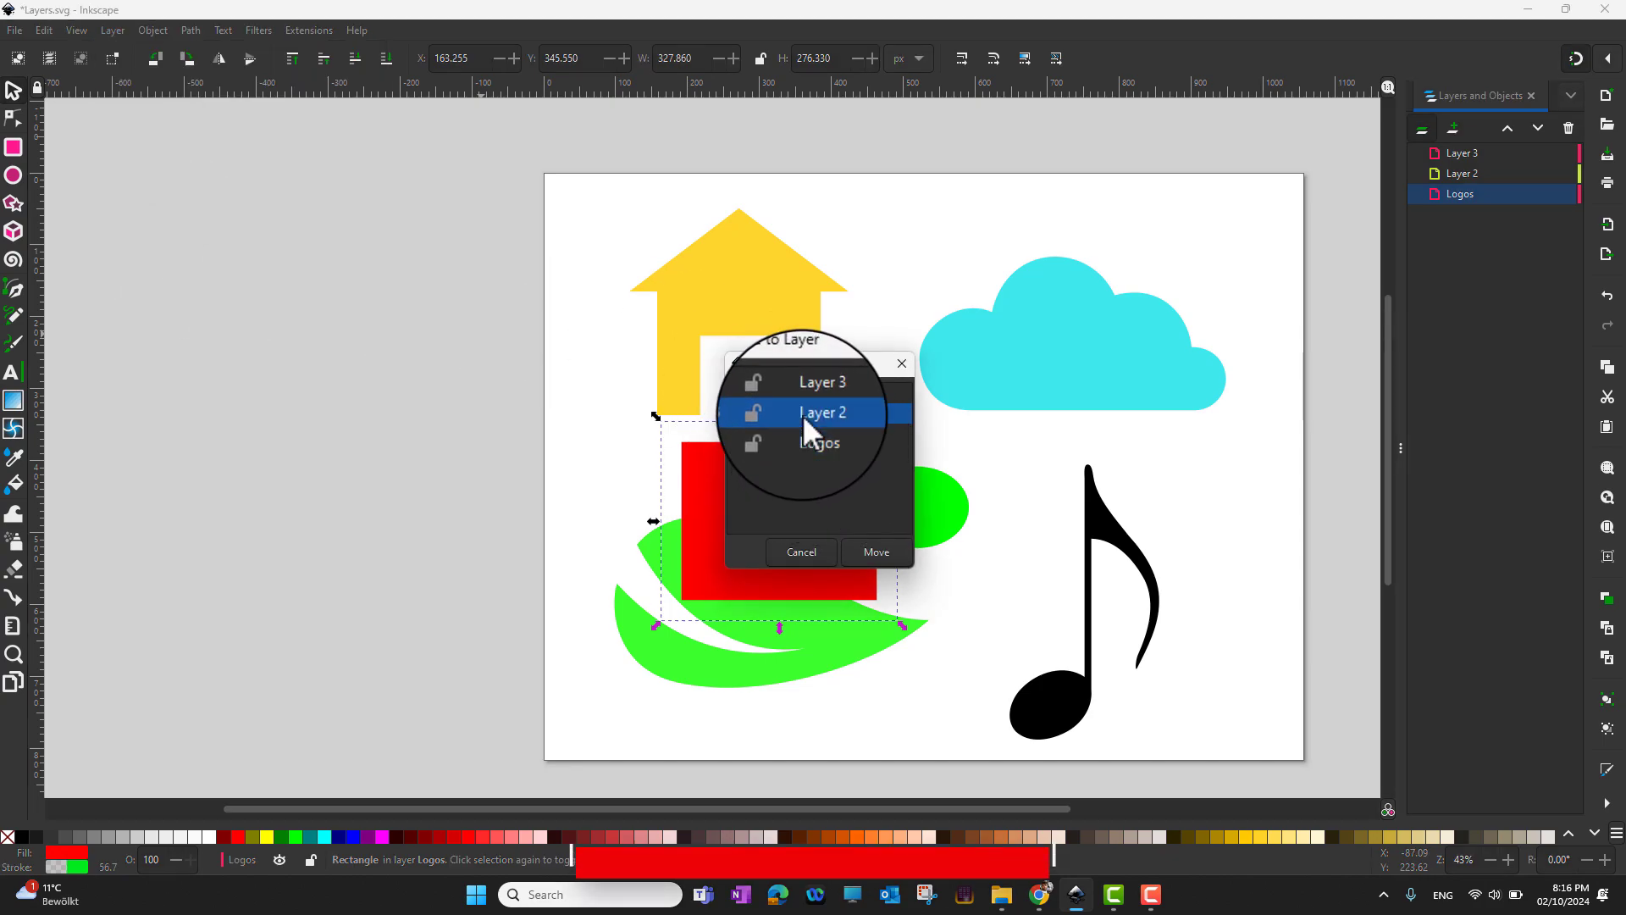
{"action": "left_click", "coordinate": [875, 551]}
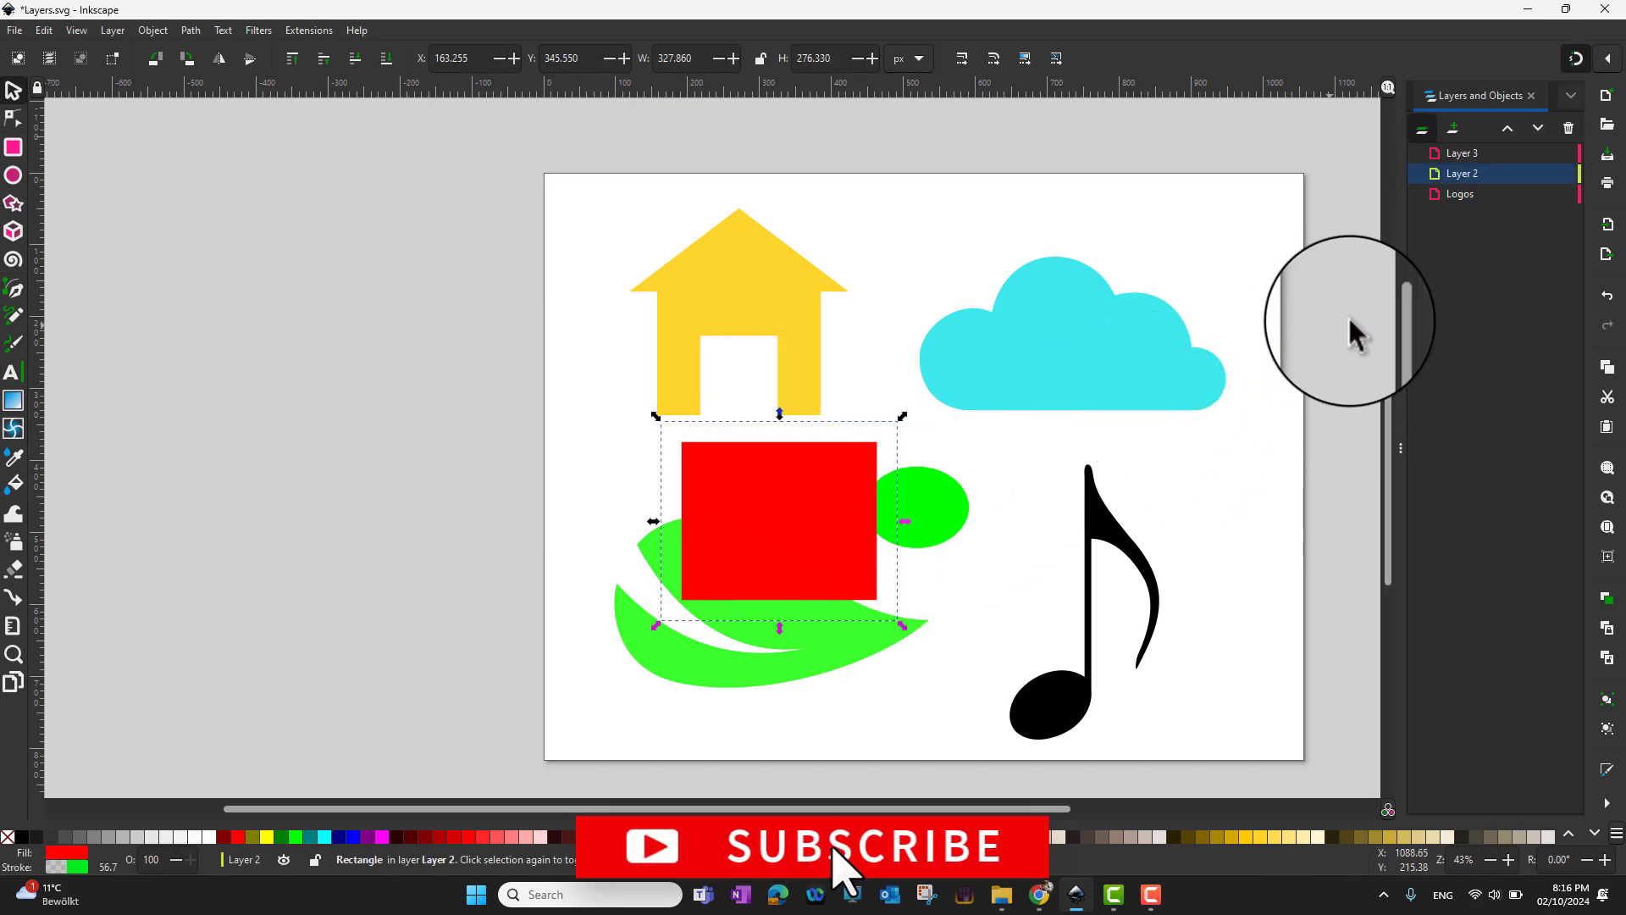
Select Layer 2 and hide it together with its rectangle
{"action": "left_click", "coordinate": [1454, 199]}
{"action": "left_click", "coordinate": [1460, 173]}
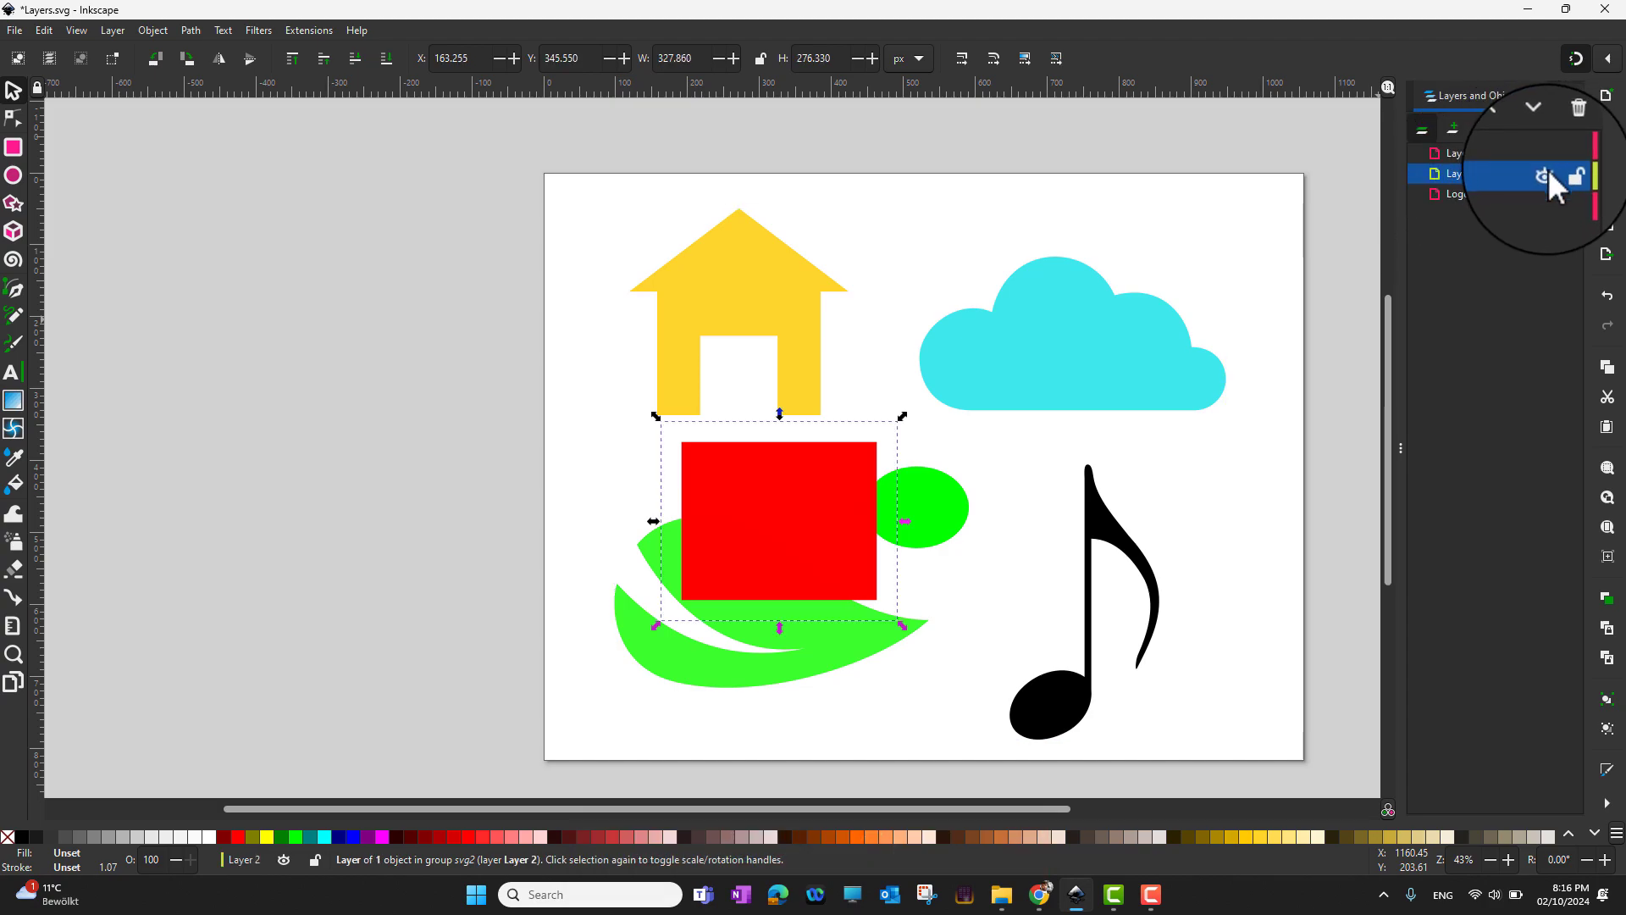
{"action": "left_click", "coordinate": [1545, 173]}
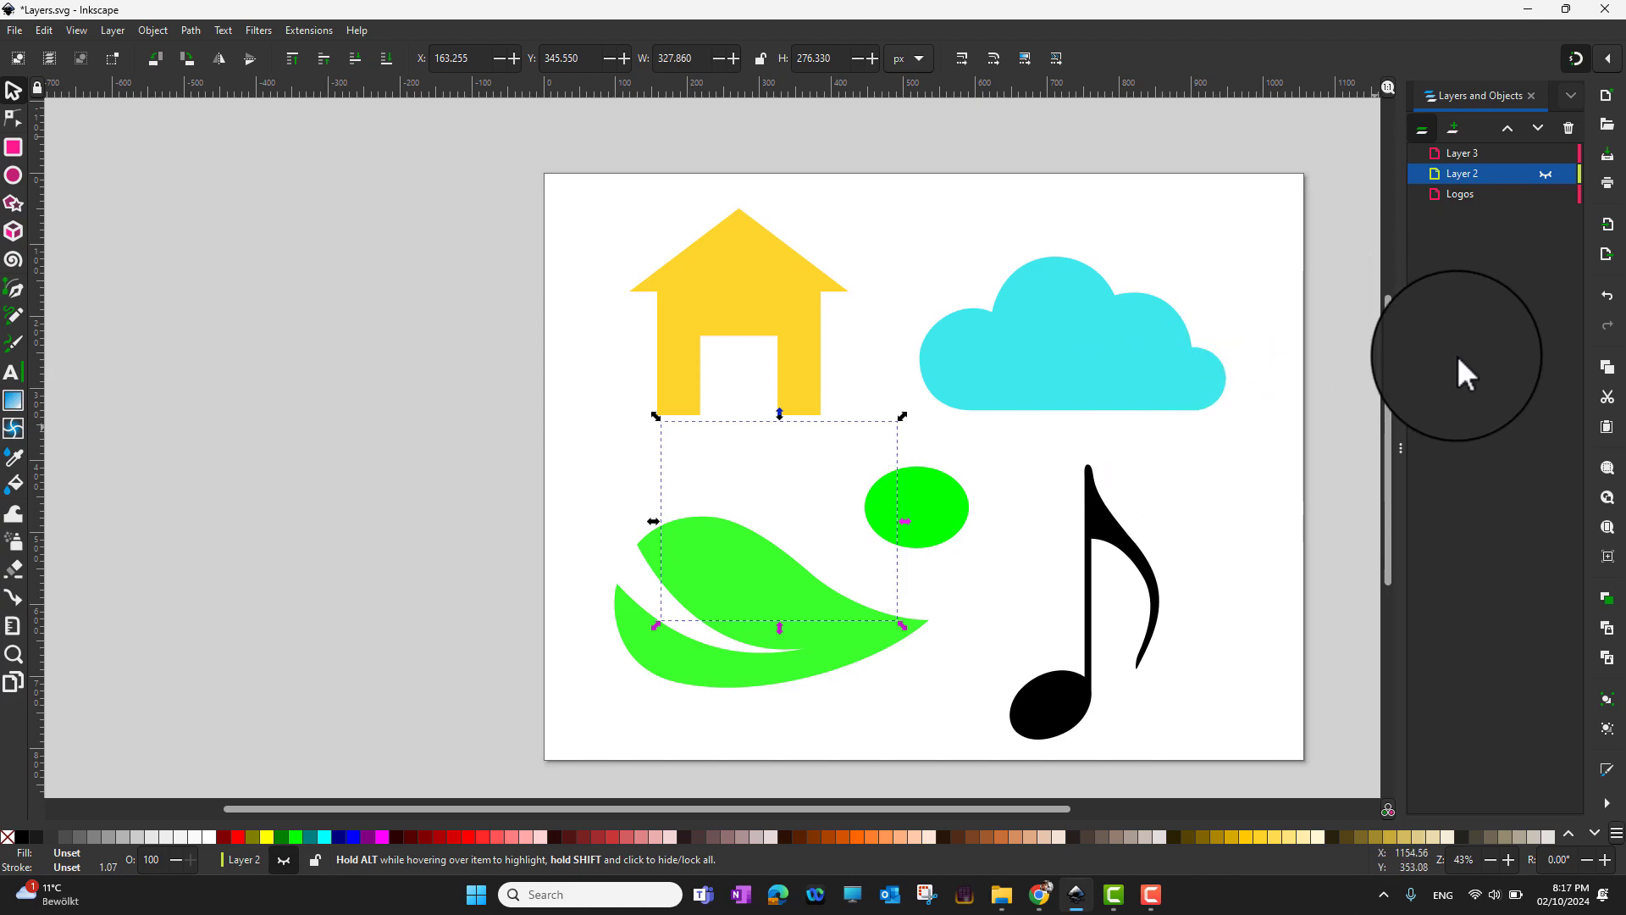
{"action": "left_click", "coordinate": [110, 31]}
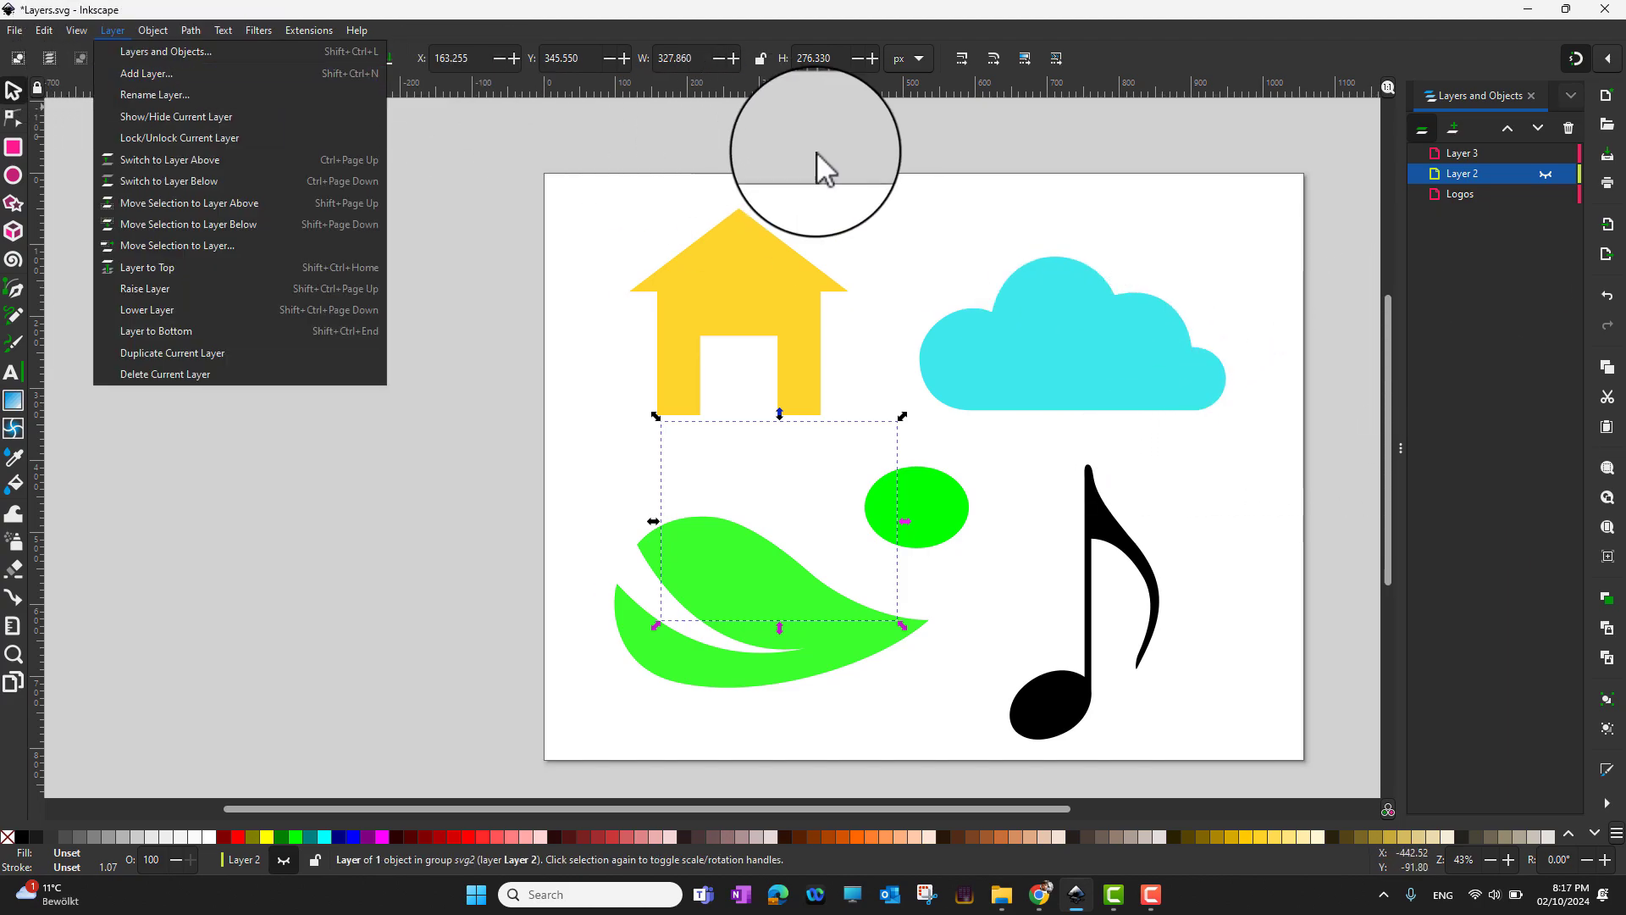
{"action": "left_click", "coordinate": [1509, 266]}
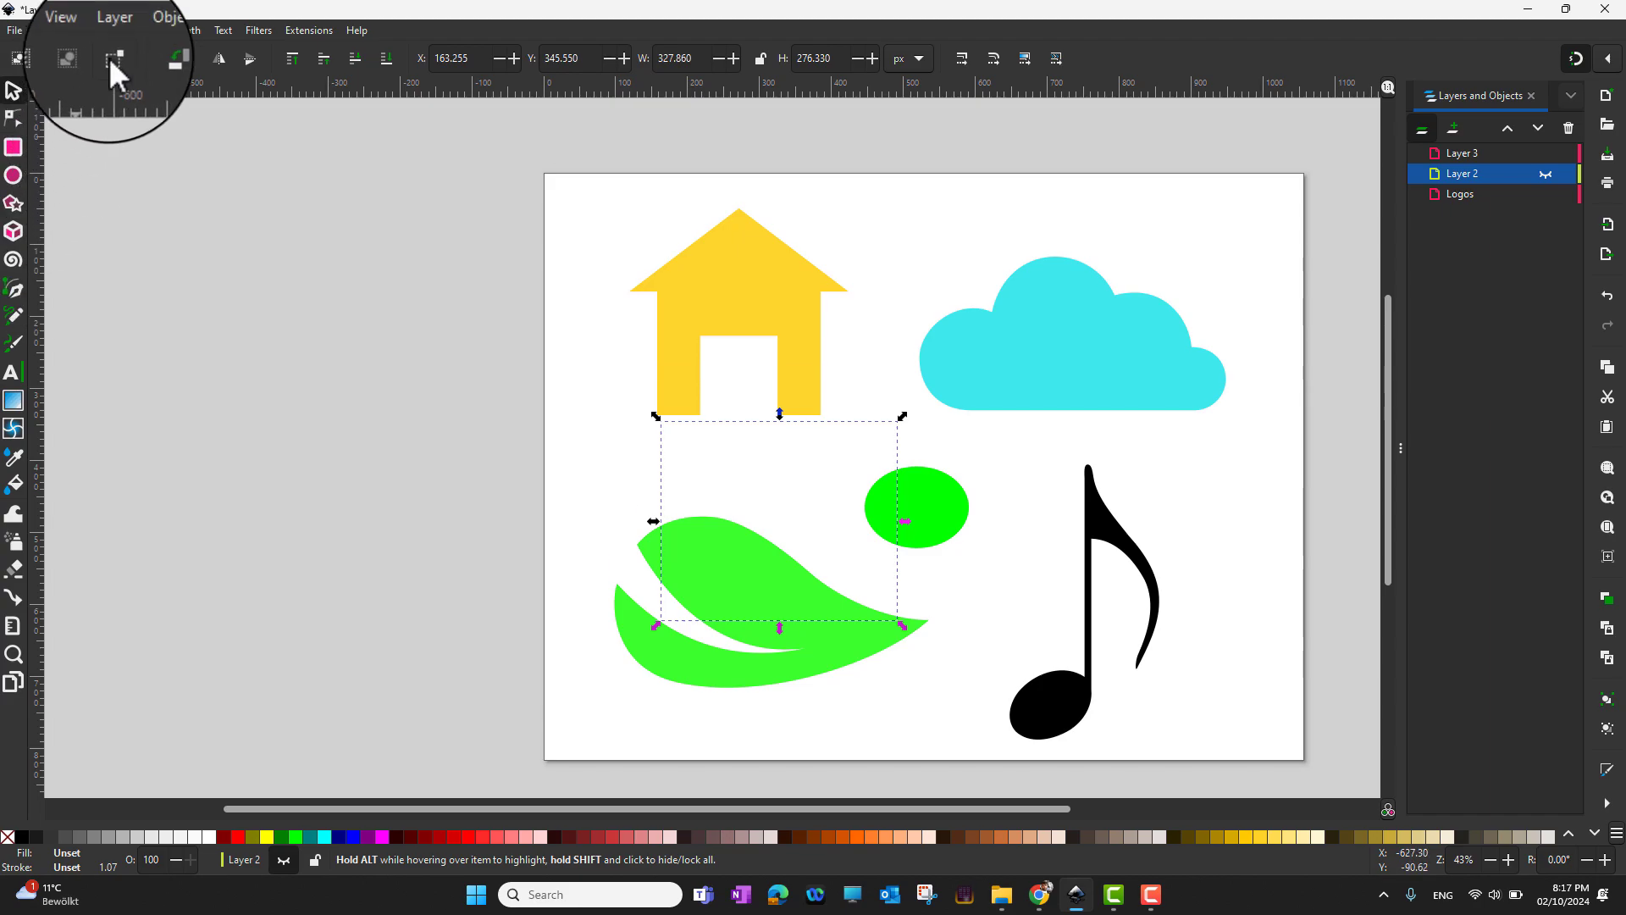
{"action": "left_click", "coordinate": [113, 29]}
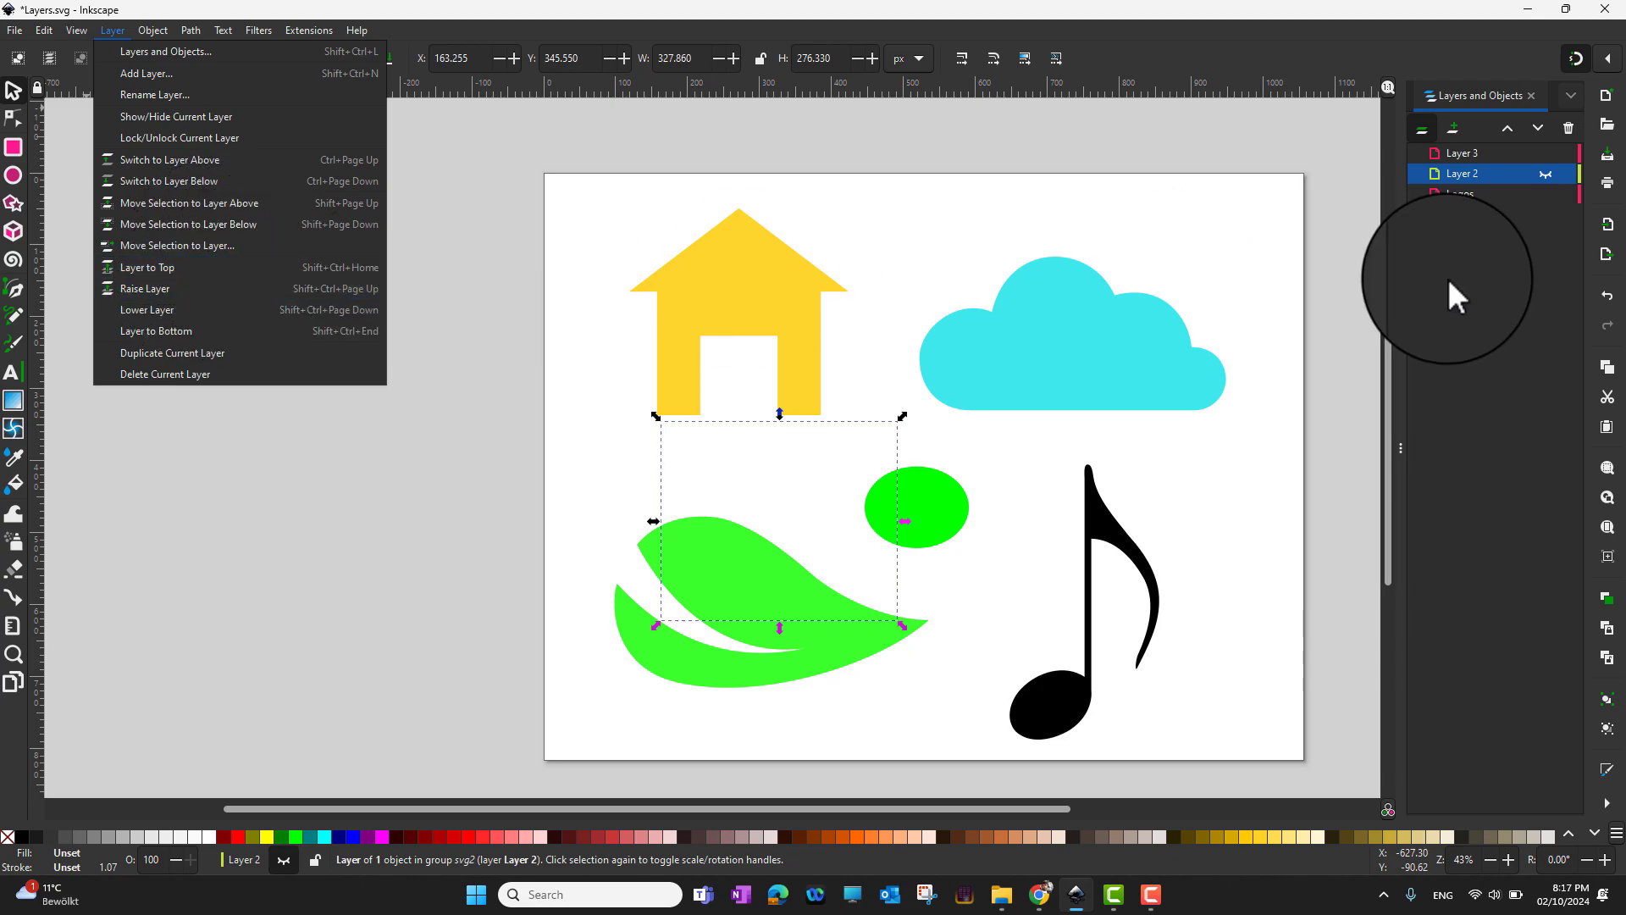
{"action": "left_click", "coordinate": [1492, 271]}
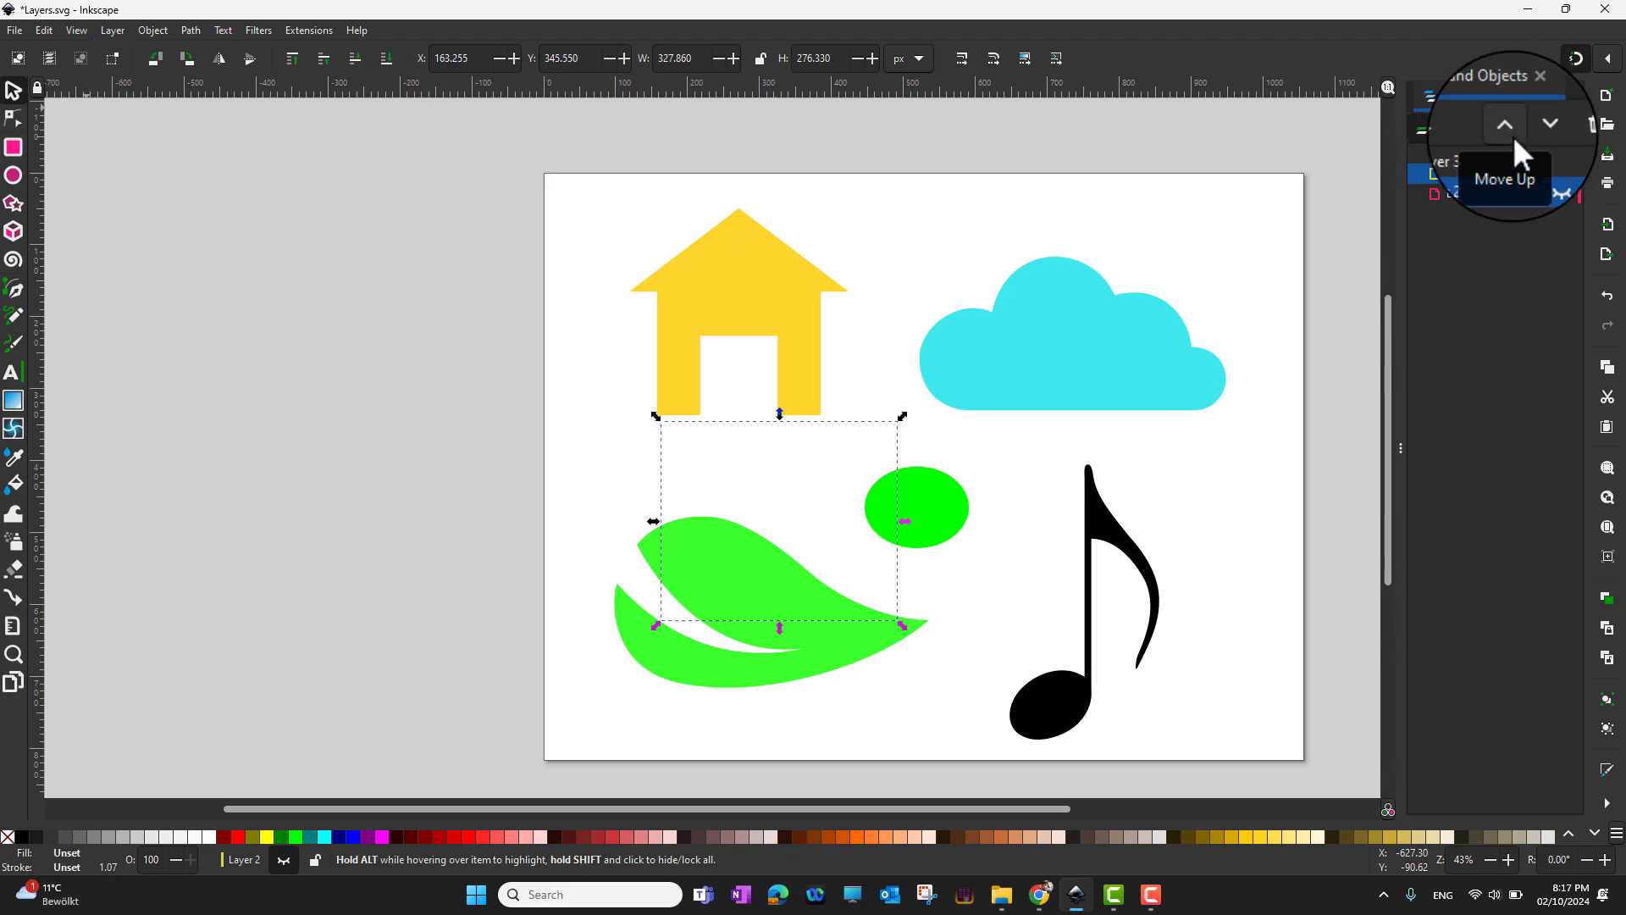
Make Logos the current layer, clear the object selection, and review the available layer commands
{"action": "left_click", "coordinate": [1462, 196]}
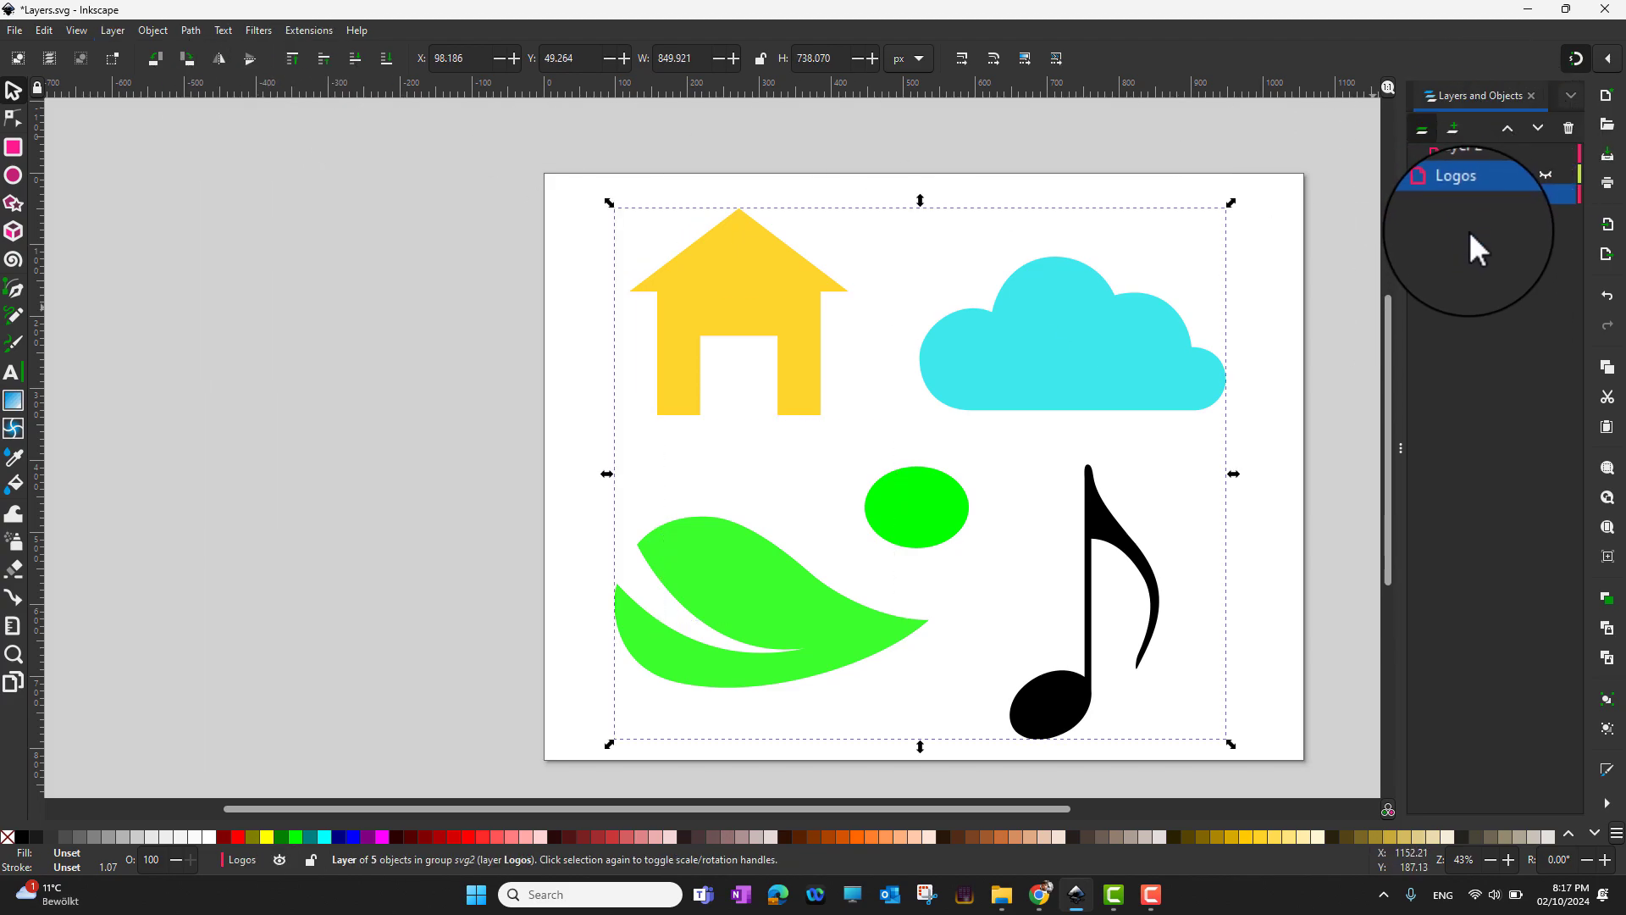
{"action": "left_click", "coordinate": [1287, 254]}
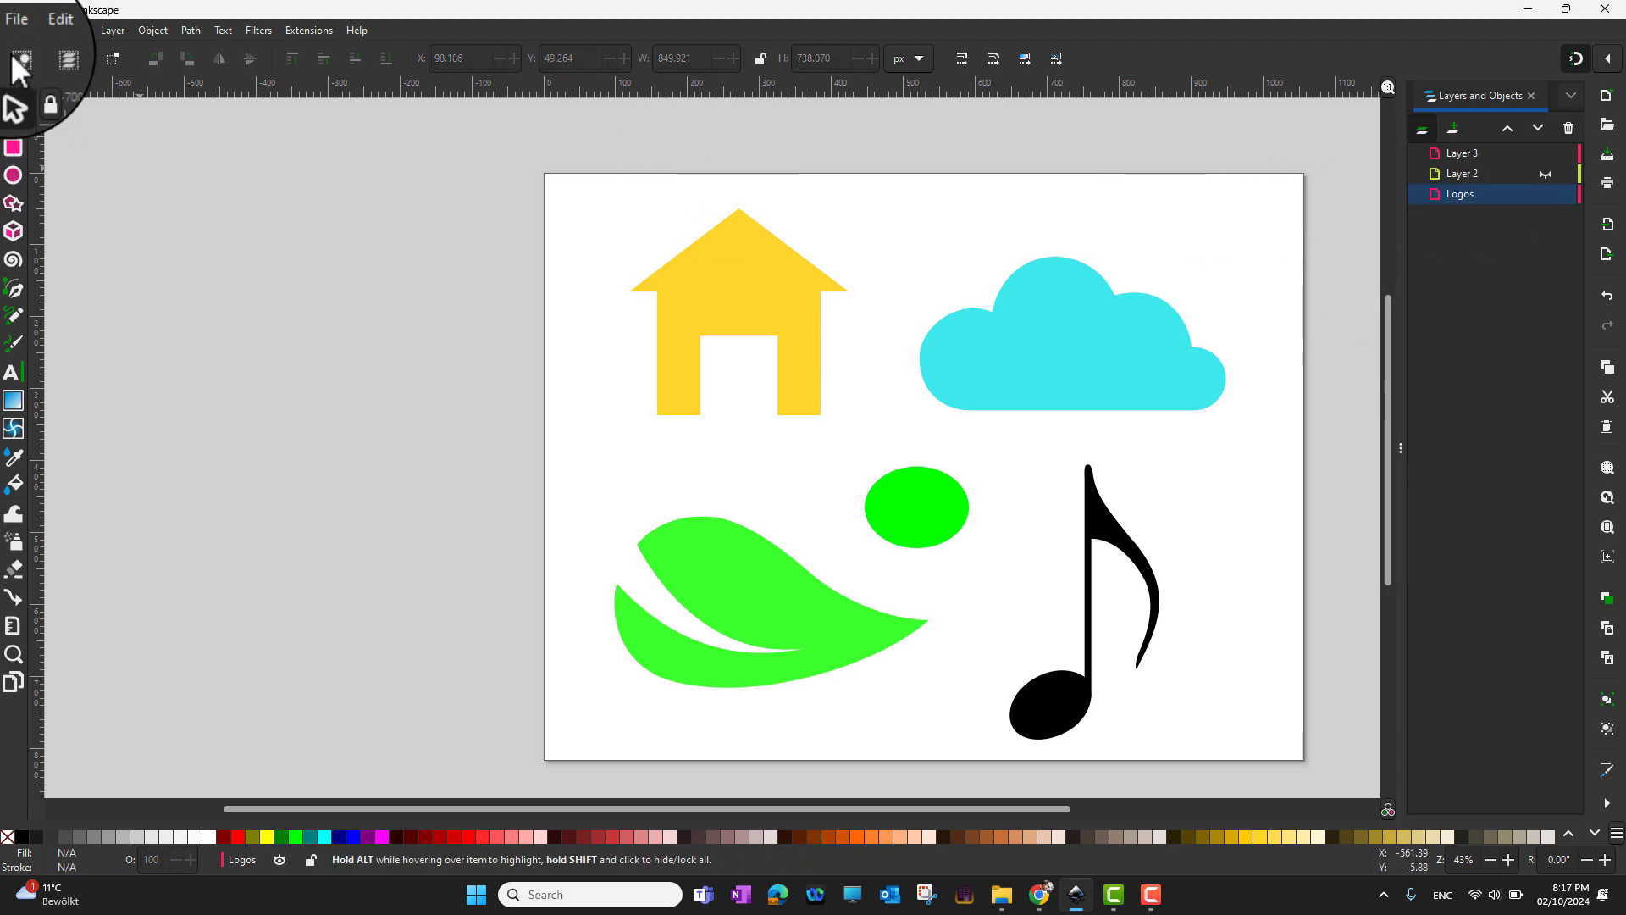
{"action": "left_click", "coordinate": [107, 31]}
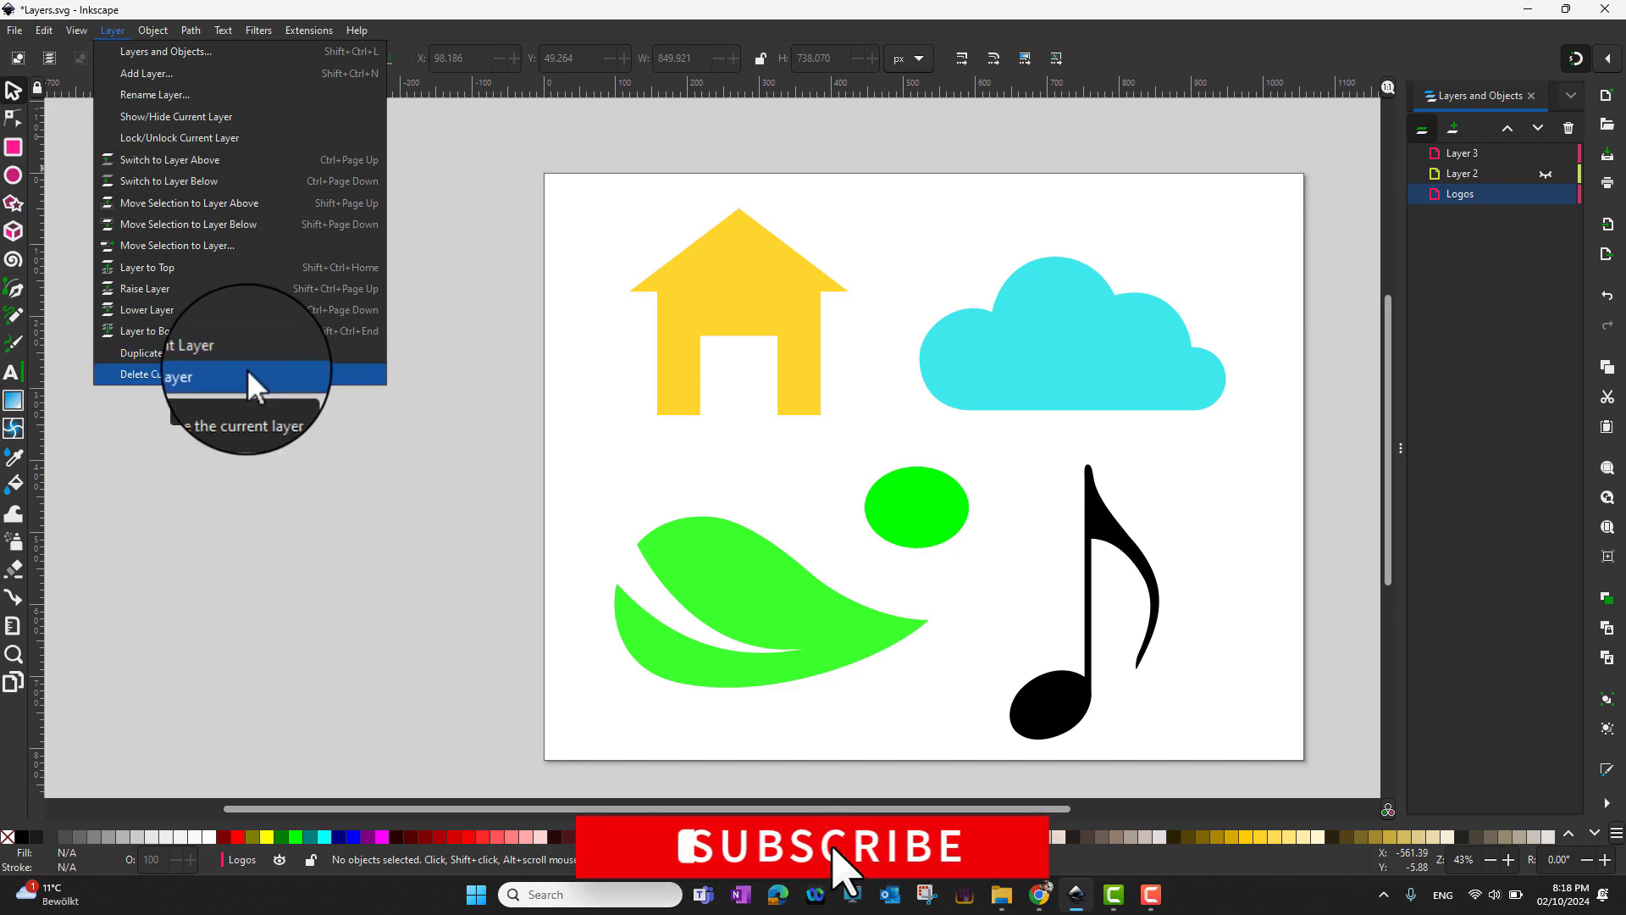
{"action": "left_click", "coordinate": [1475, 332]}
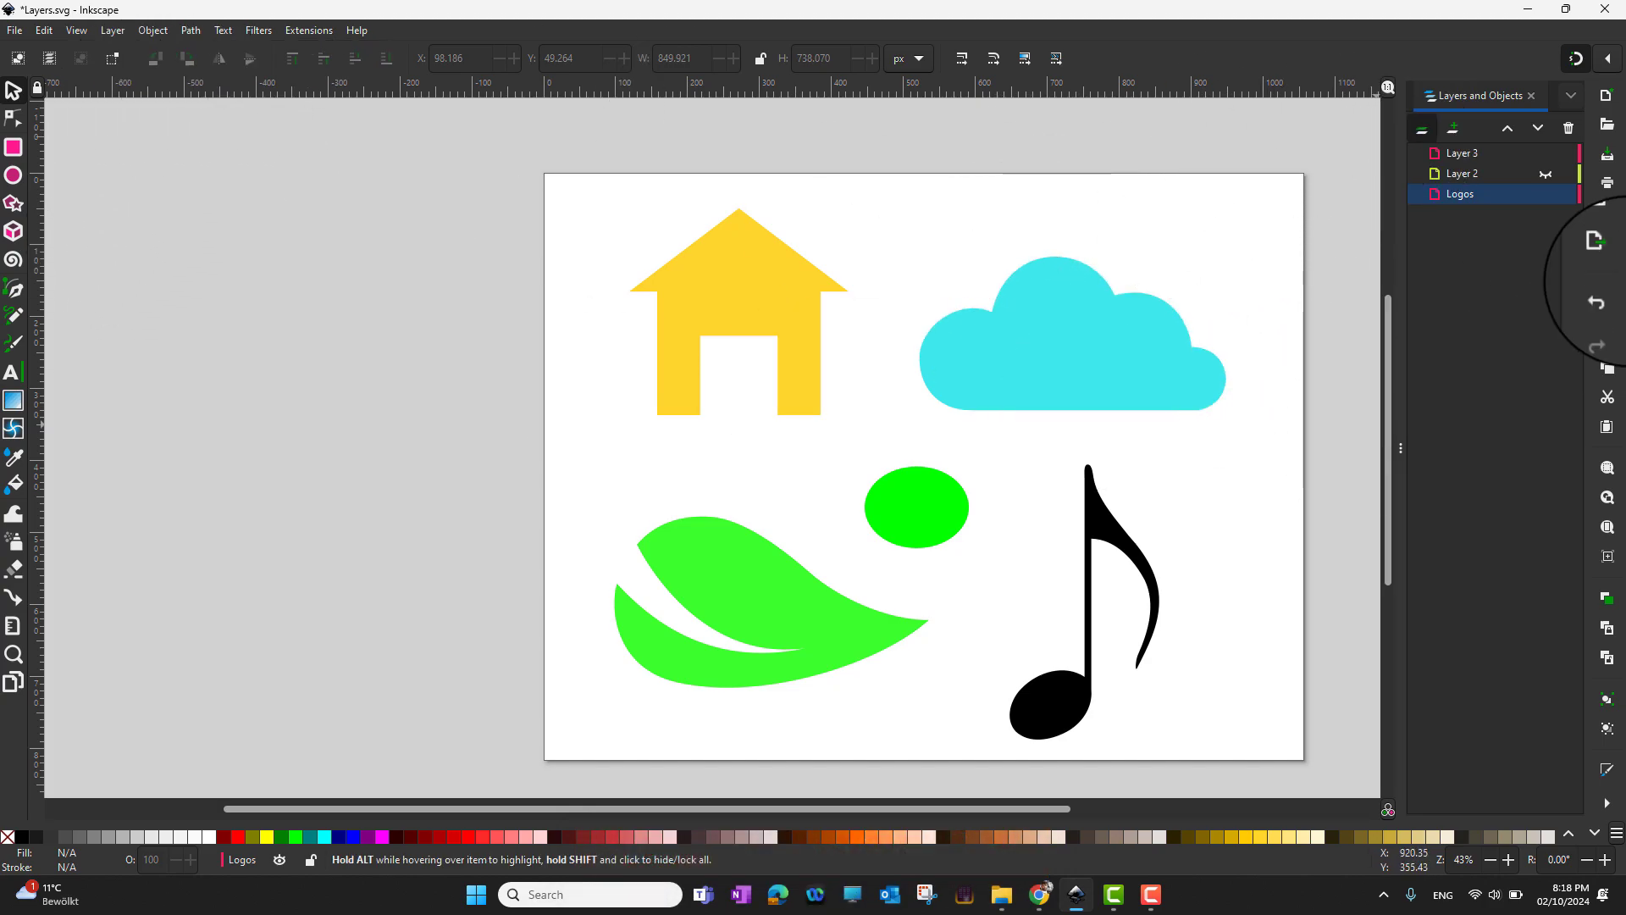
Delete the hidden Layer 2 together with its rectangle
{"action": "left_click", "coordinate": [1491, 171]}
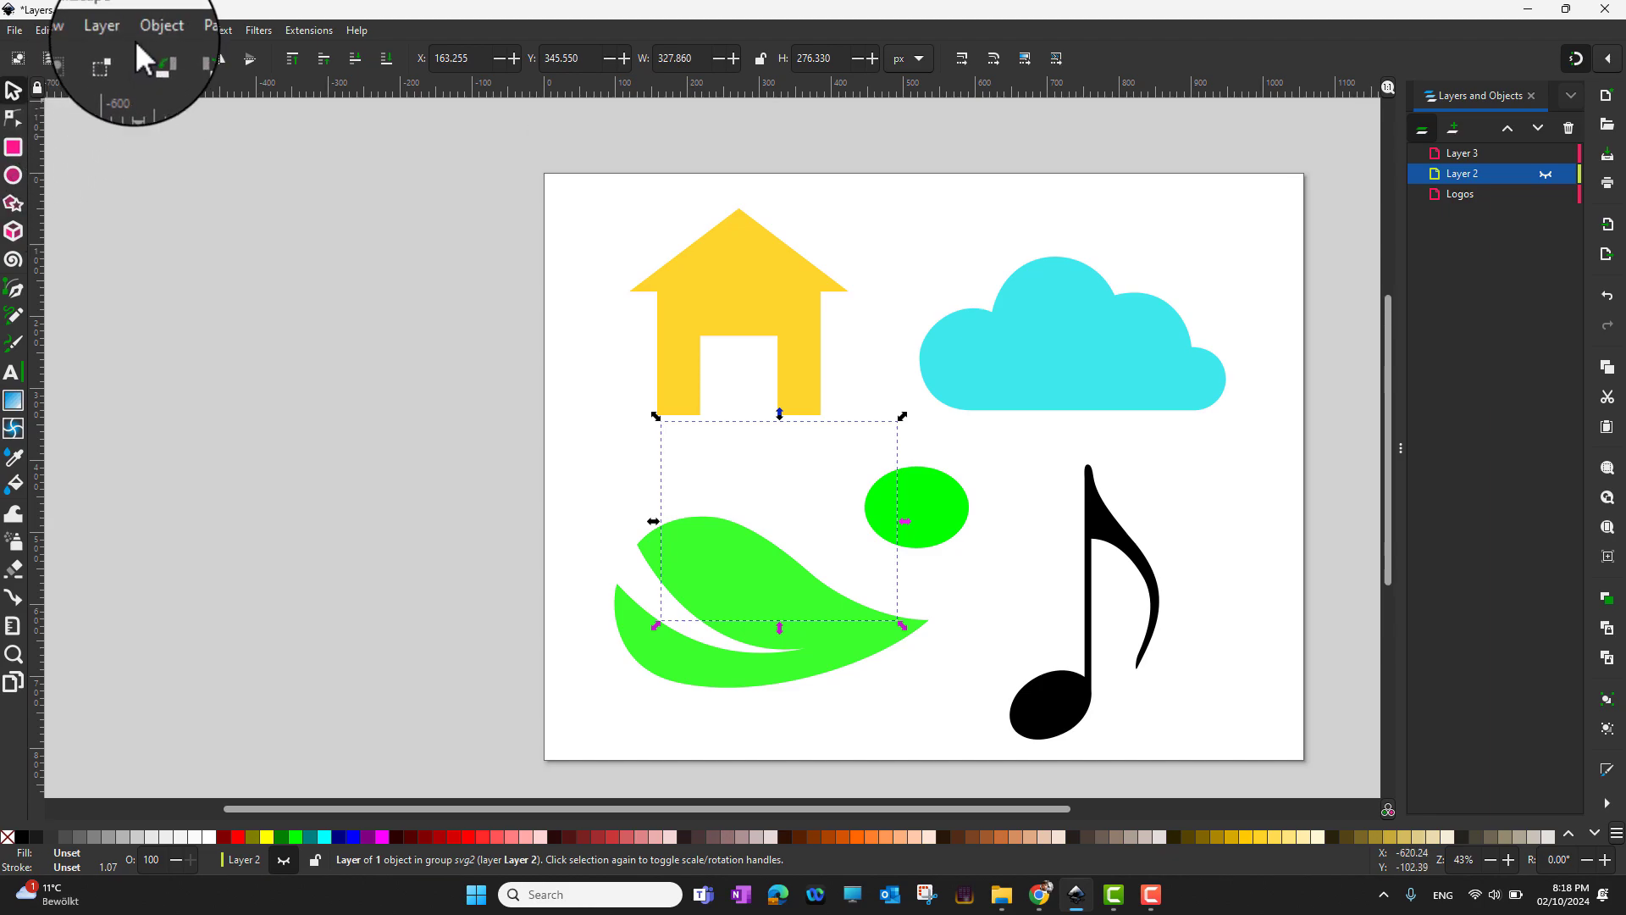
{"action": "left_click", "coordinate": [112, 31]}
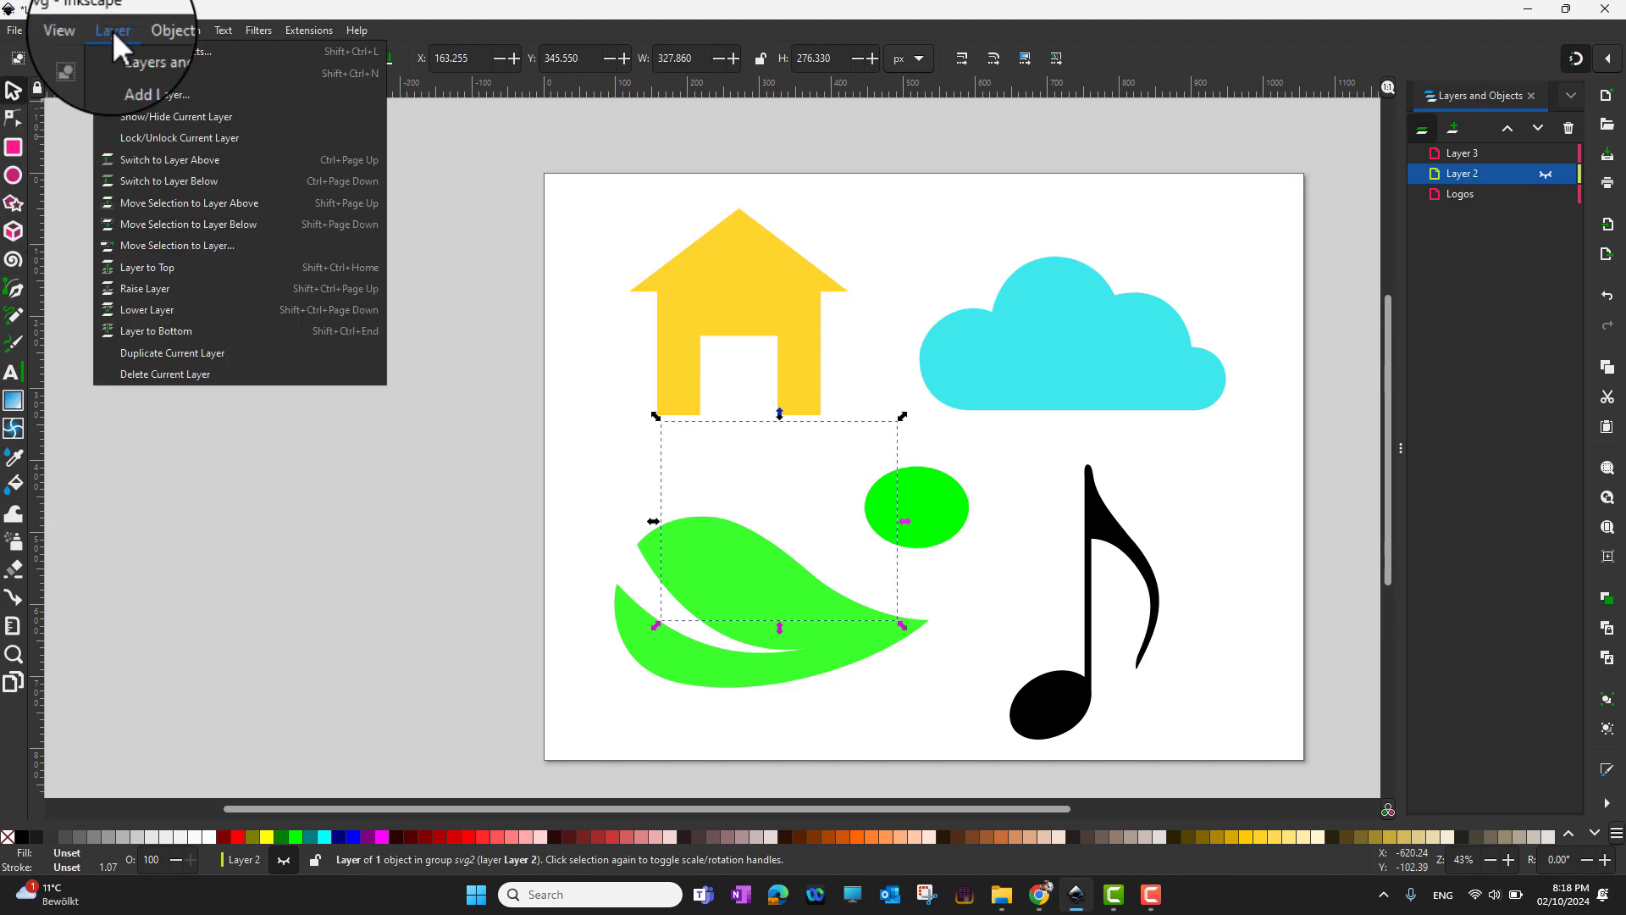
{"action": "left_click", "coordinate": [151, 373]}
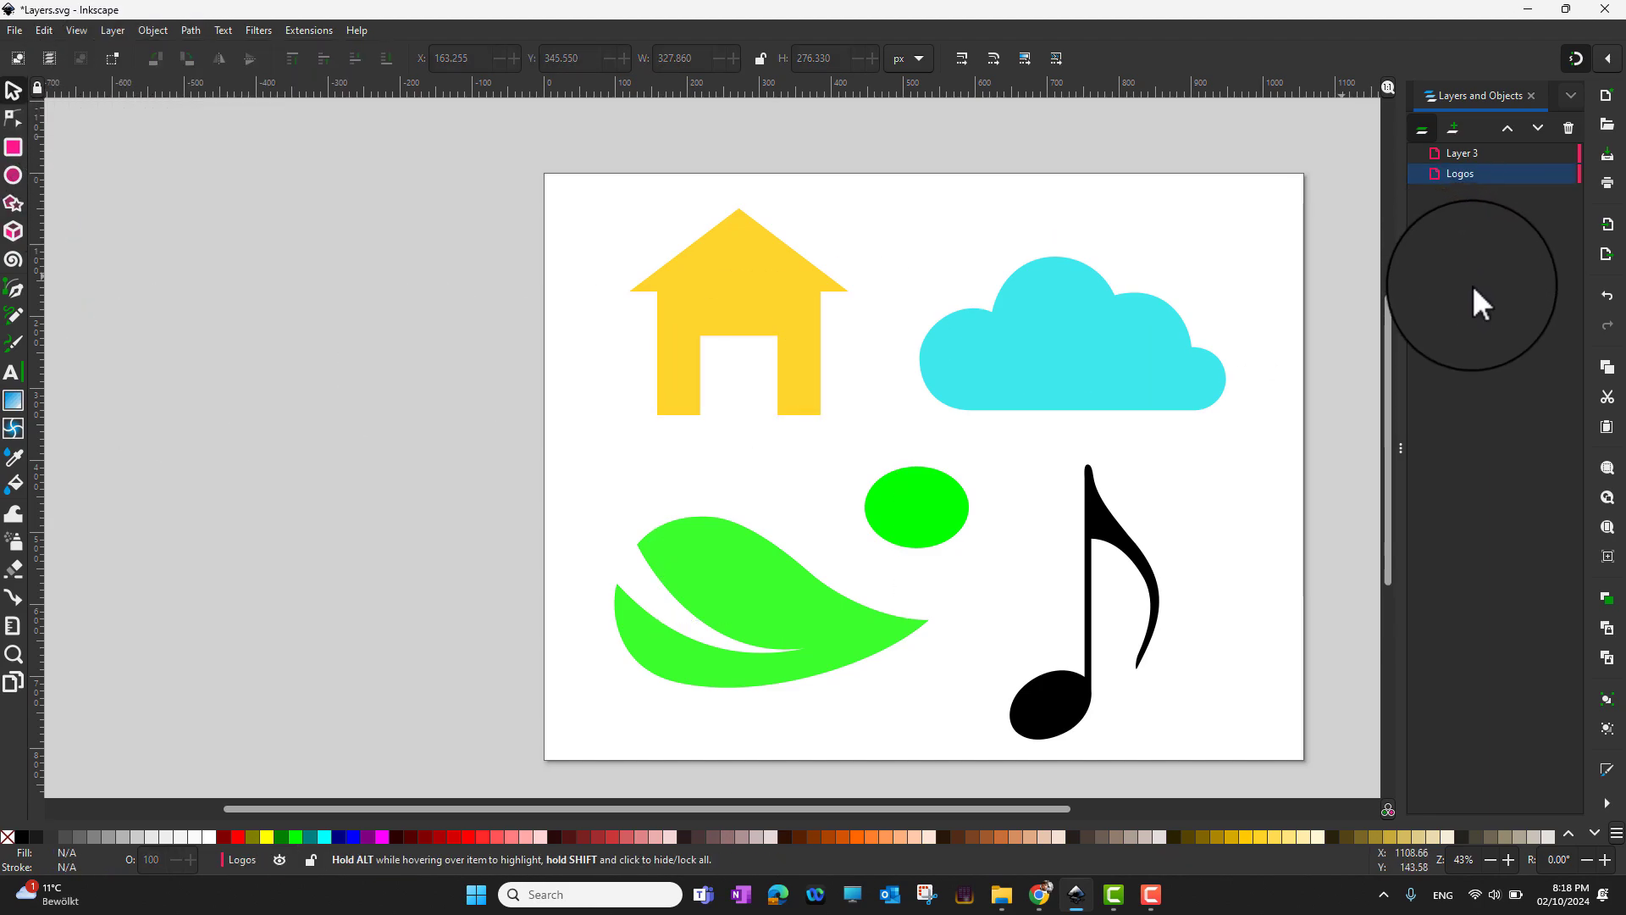
Select the Logos layer, hide and show it again, and lock and unlock it
{"action": "left_click", "coordinate": [669, 642]}
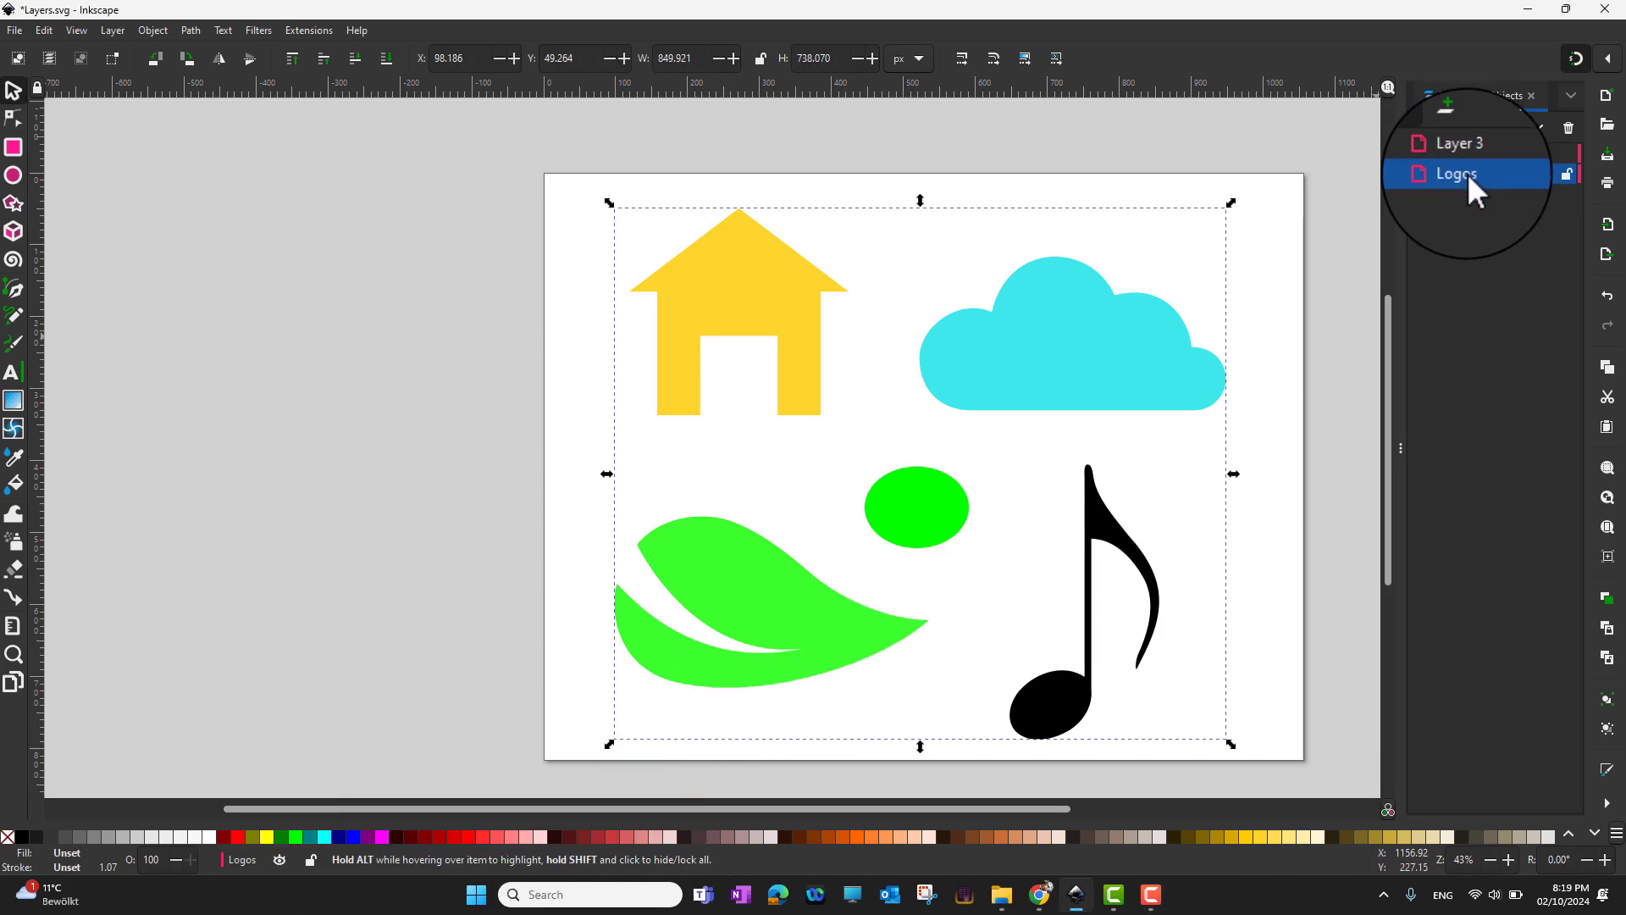
{"action": "left_click", "coordinate": [280, 860]}
{"action": "left_click", "coordinate": [279, 859]}
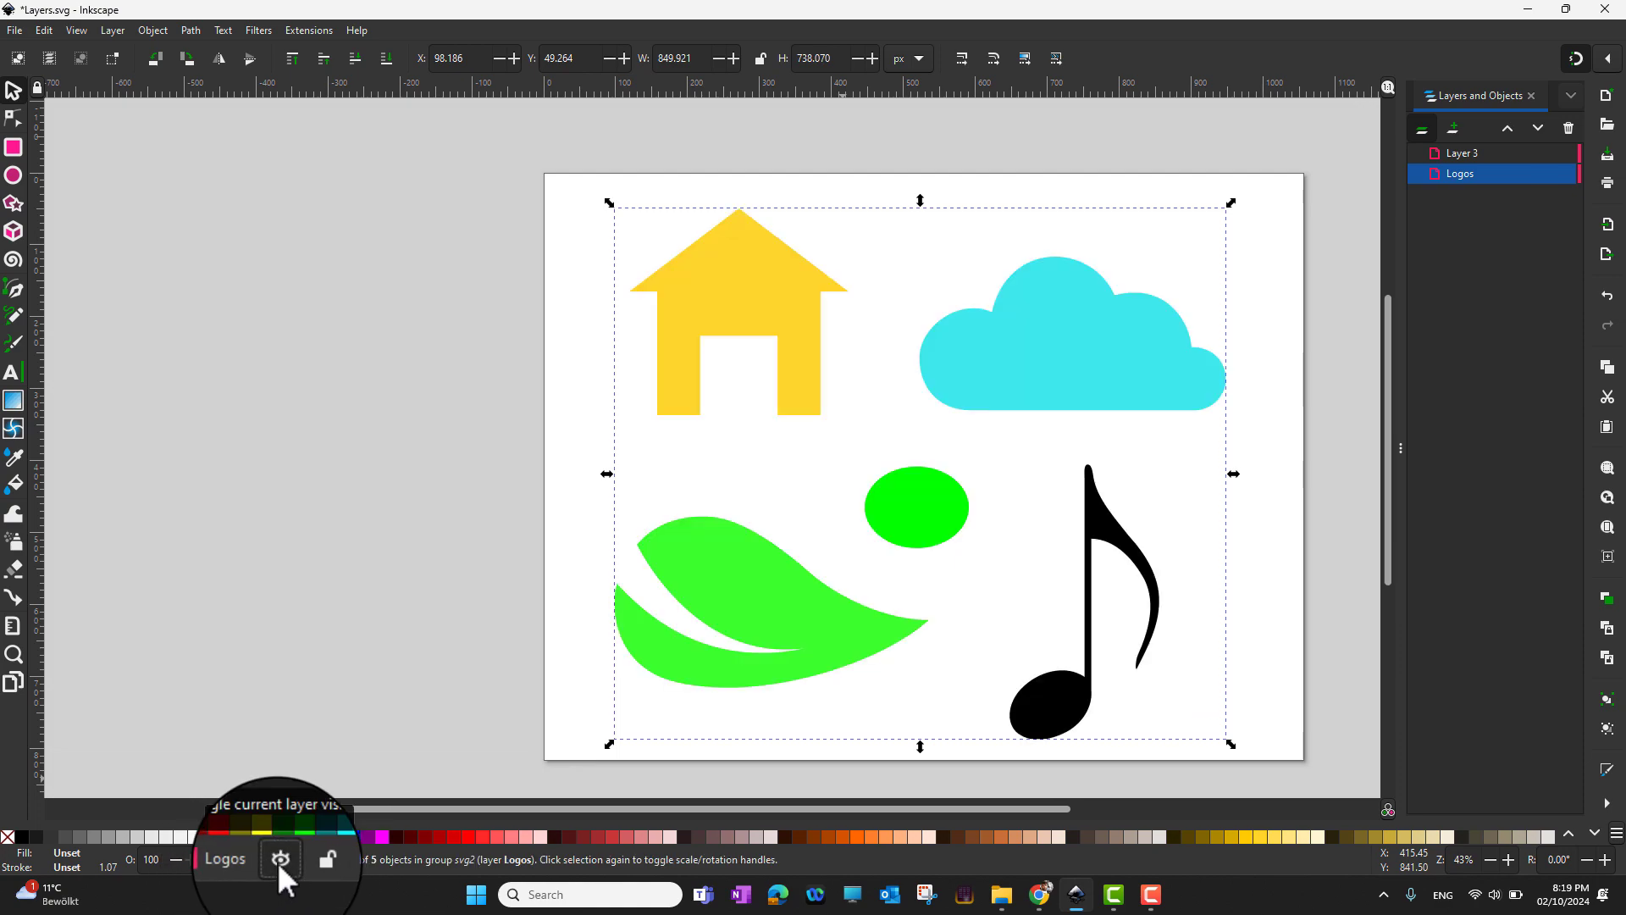
{"action": "left_click", "coordinate": [316, 861]}
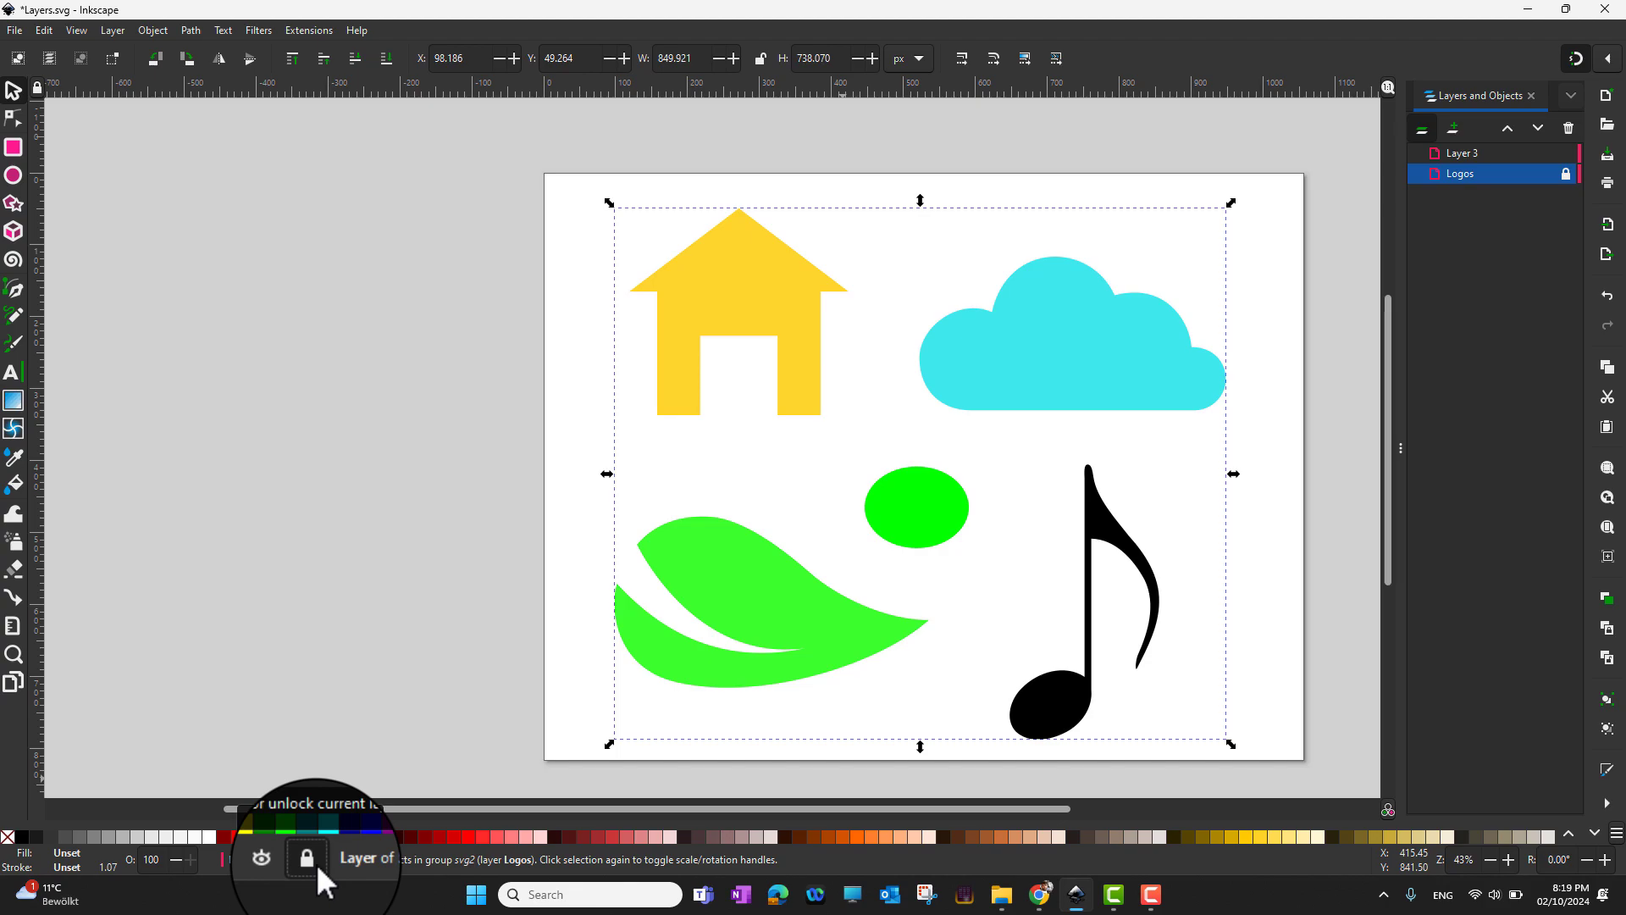
{"action": "left_click", "coordinate": [316, 861]}
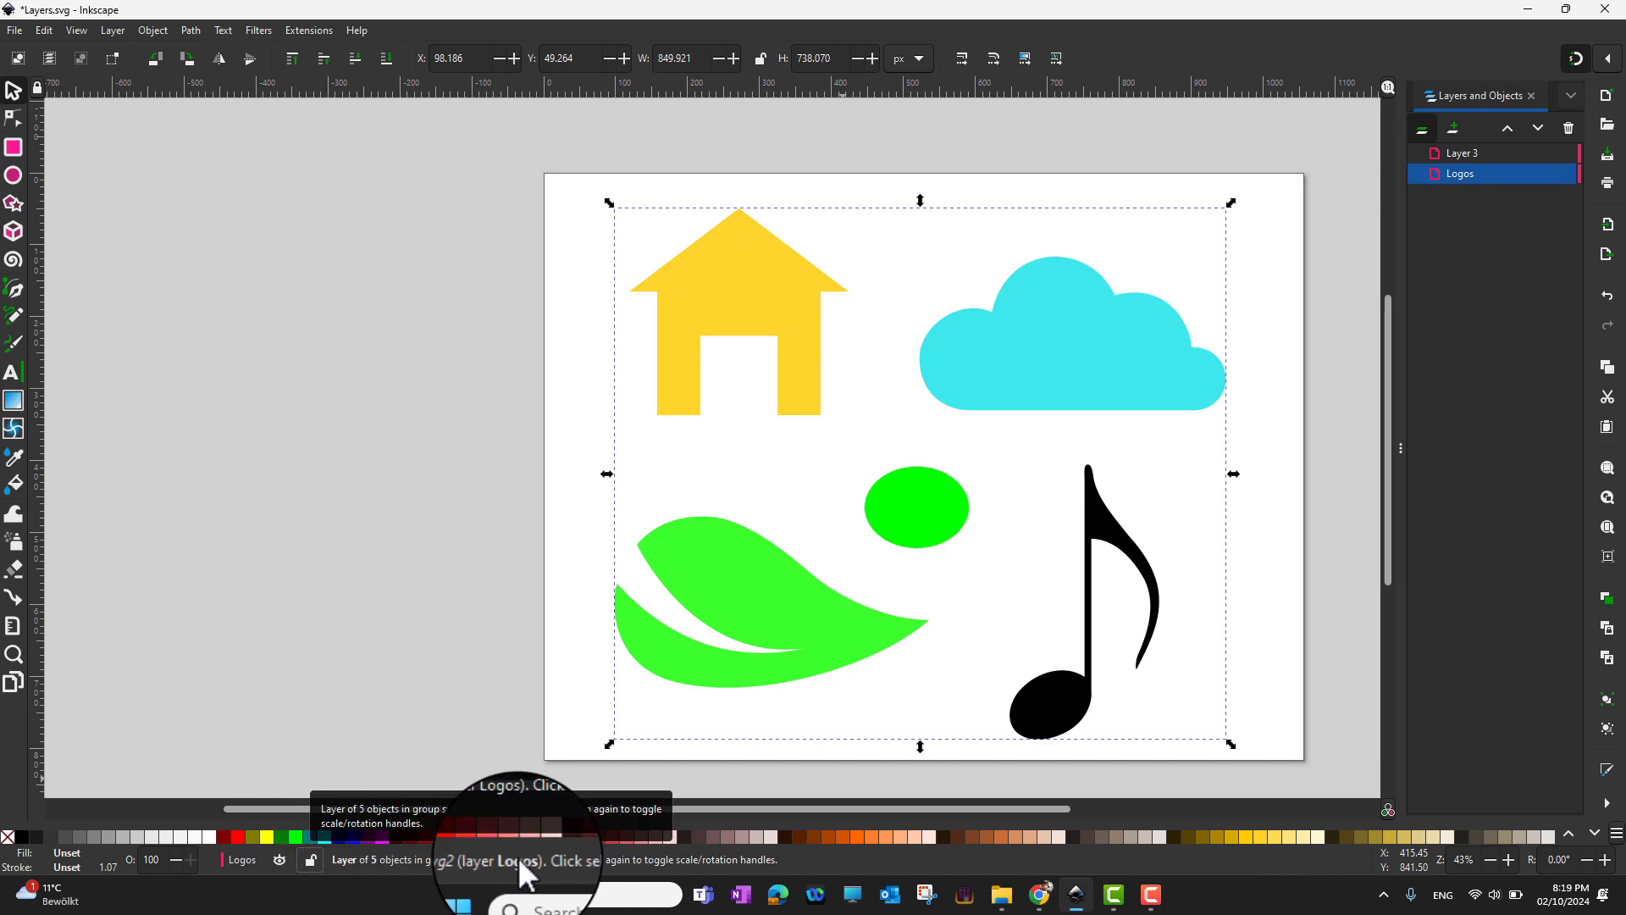